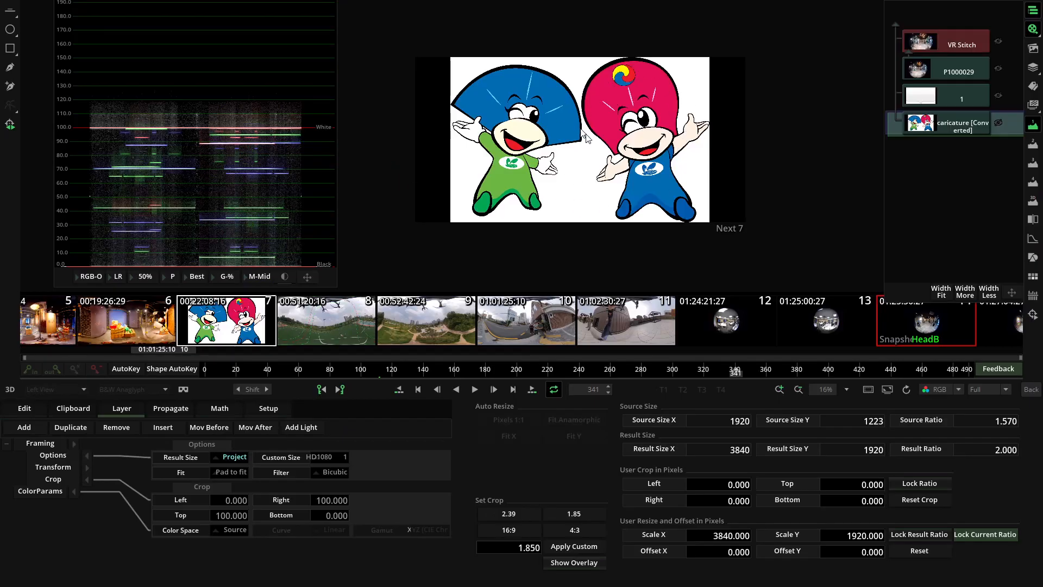
- Return to the timeline and apply a Comp3D effect over the stacked VR Stitch, P1000029, 1 and caricature clips
left_click(1031, 389)
left_click(535, 186)
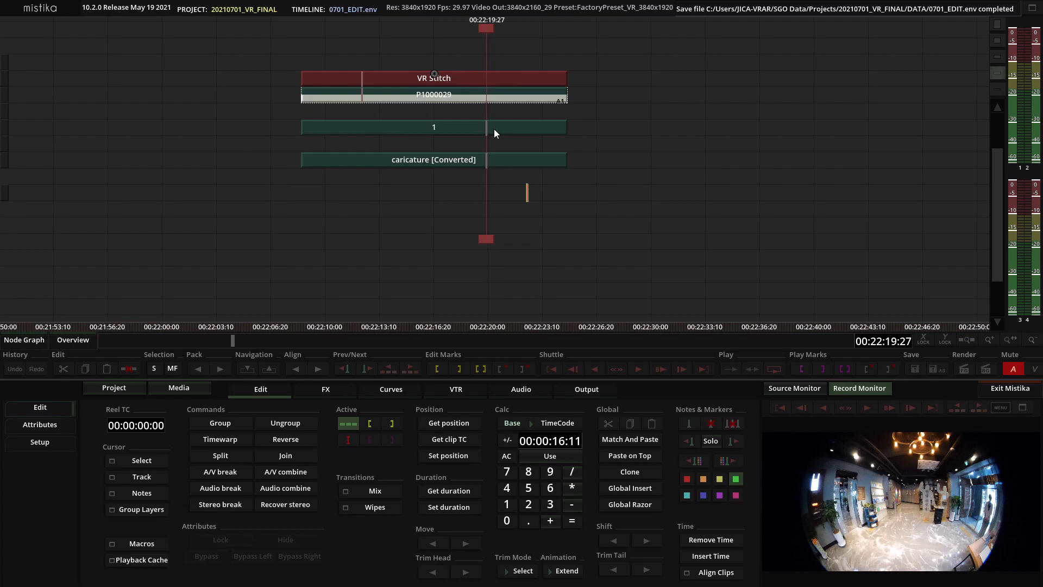
left_click_drag(578, 51, 272, 198)
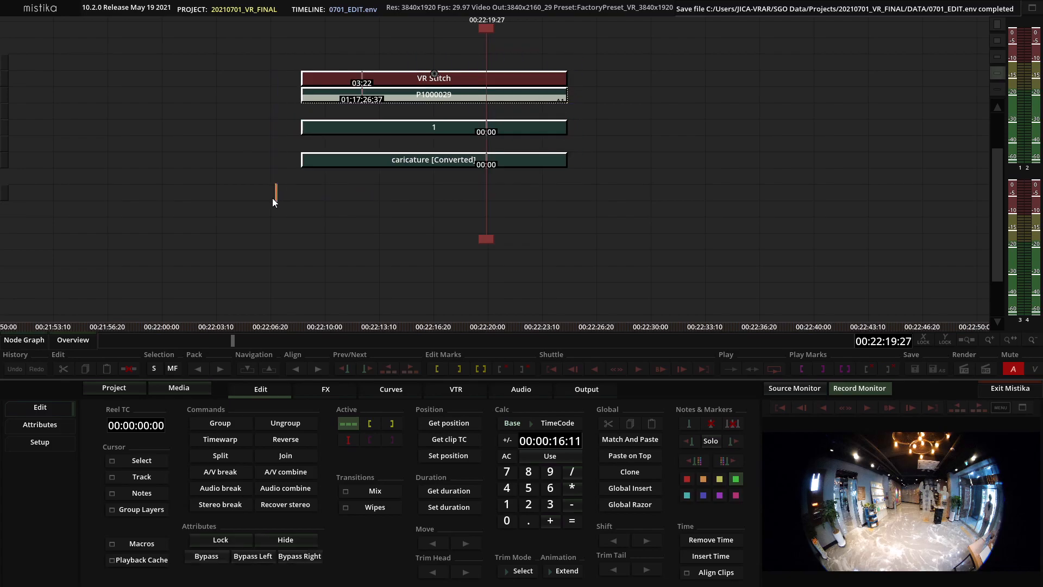
left_click(317, 390)
left_click(113, 416)
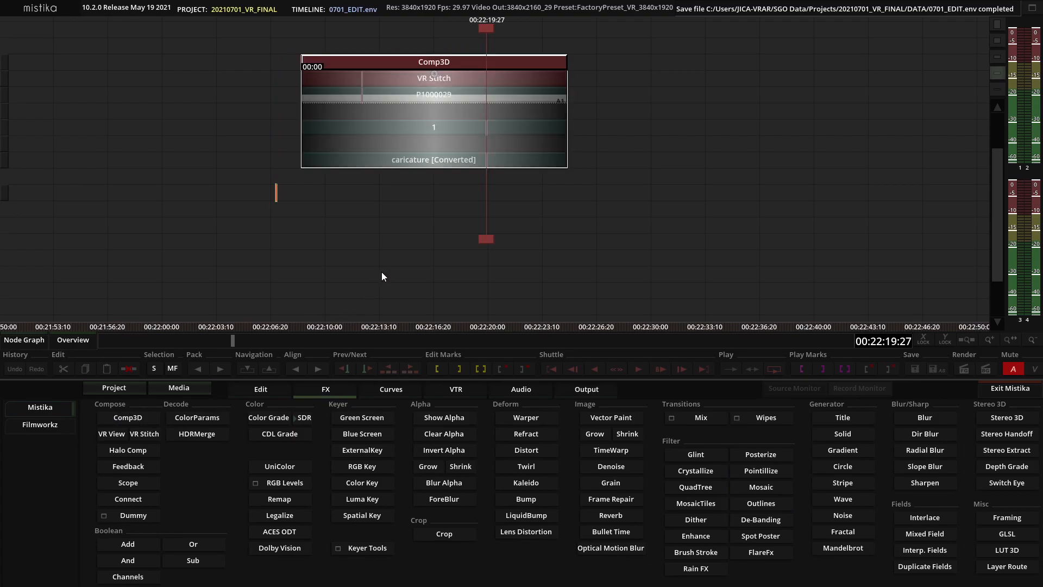
- Inspect the Comp3D composite and the caricature clip in the effect editor, and return to the timeline
double_click(469, 61)
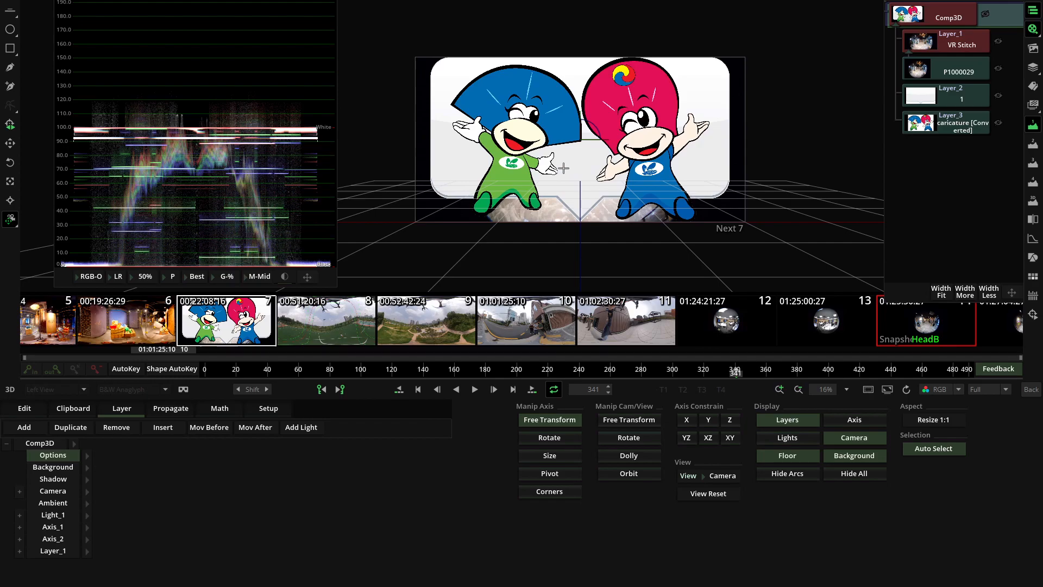
scroll(563, 168, "up", 1)
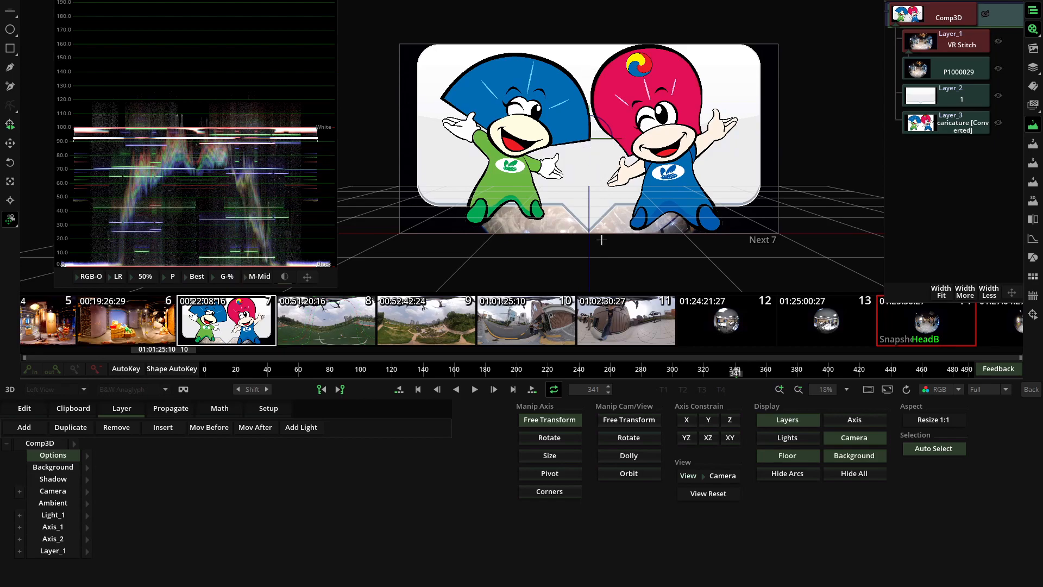
left_click(1035, 389)
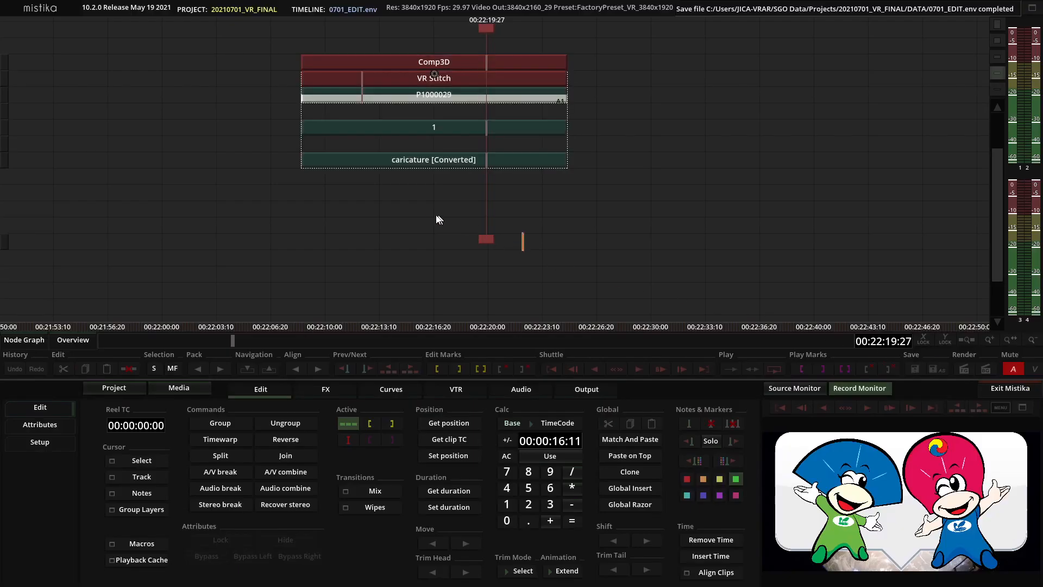
double_click(410, 161)
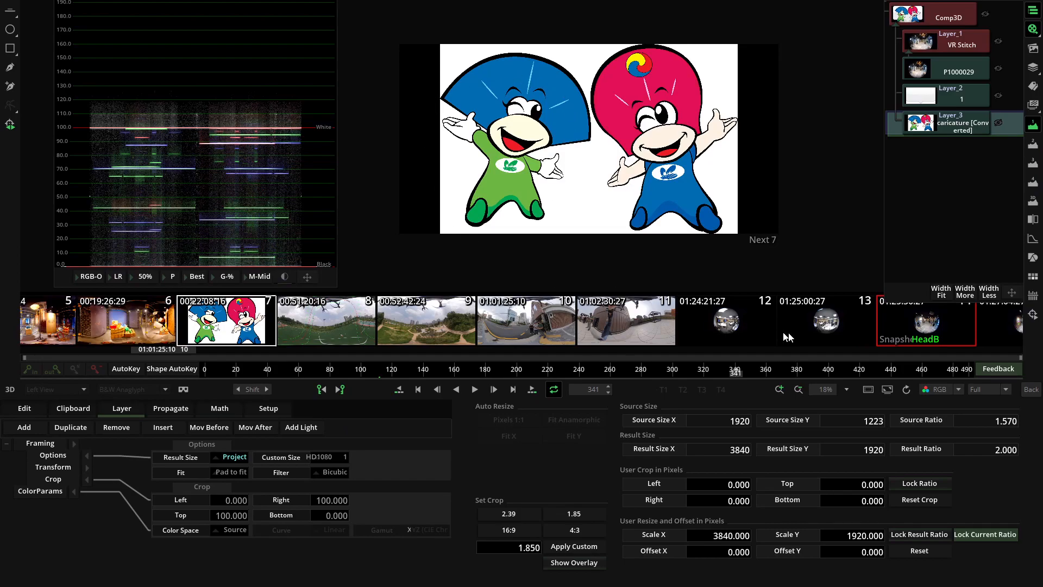
left_click(1032, 390)
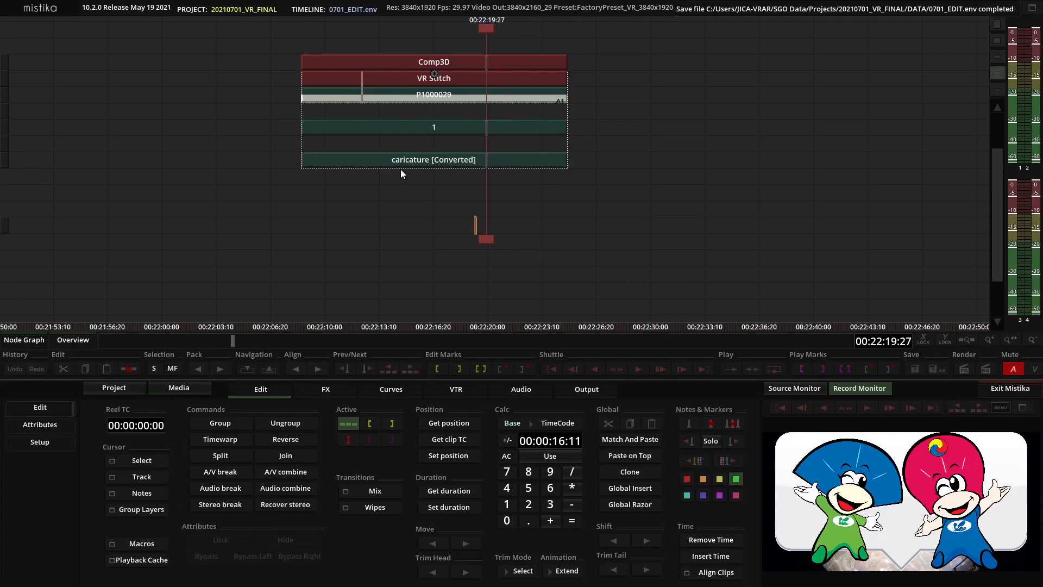
- Duplicate the caricature clip onto the empty track between clip 1 and the original caricature clip
left_click(402, 163)
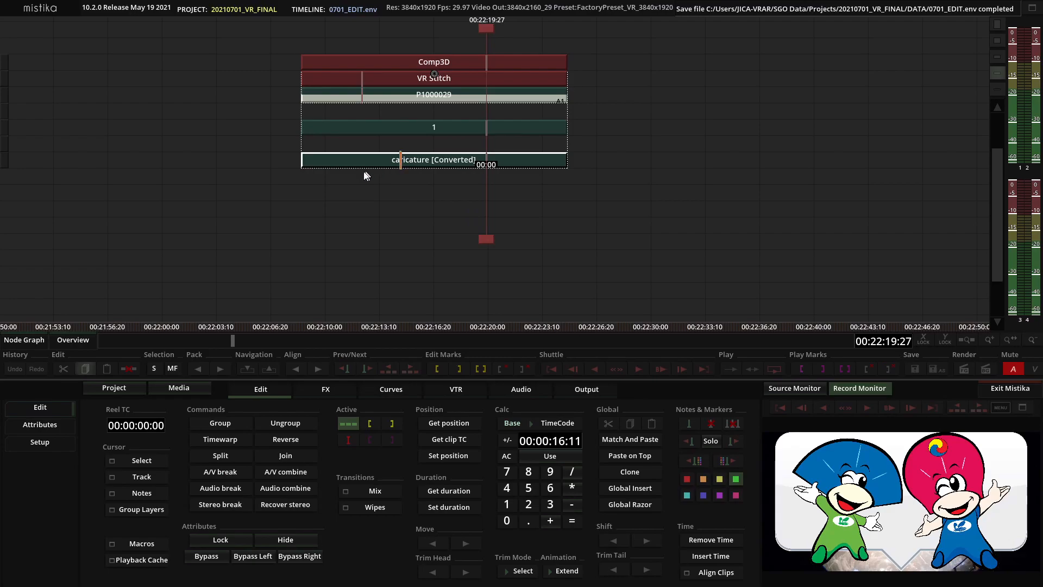
left_click(304, 141)
key("ctrl+v")
left_click_drag(331, 67, 402, 192)
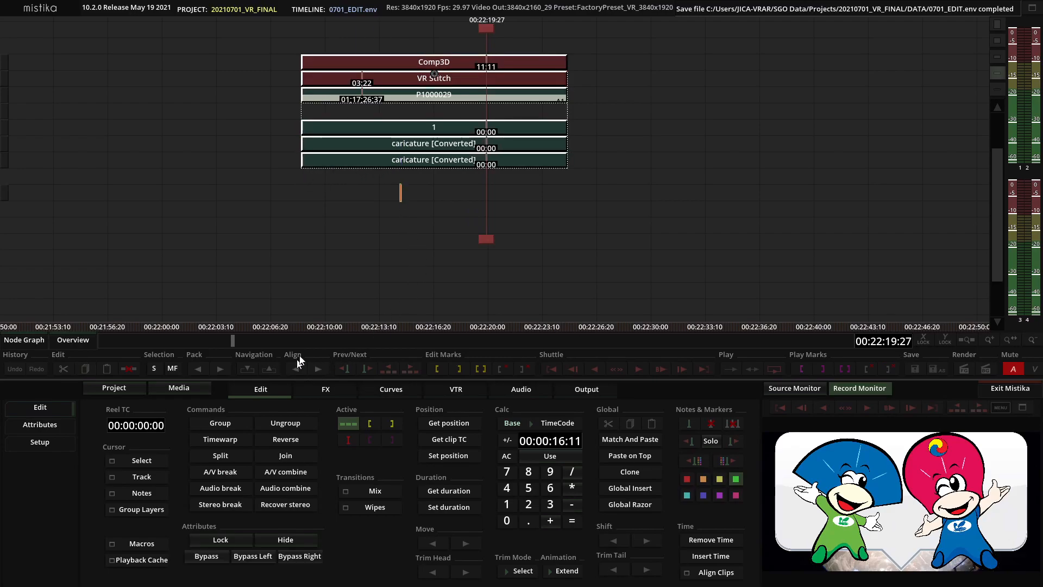
left_click(369, 260)
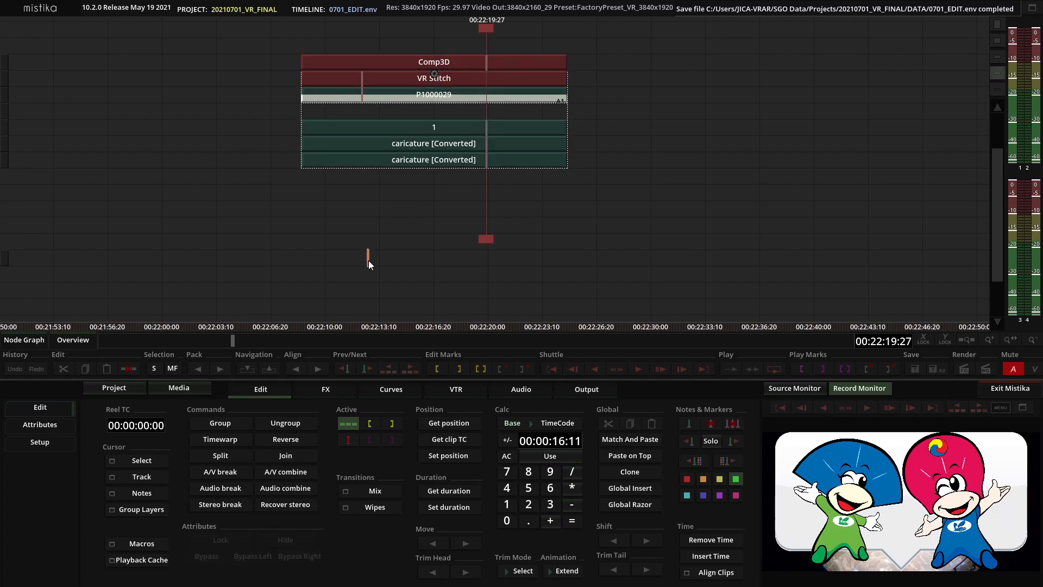
- Open the lower caricature clip in the effect editor and display its alpha channel
double_click(417, 161)
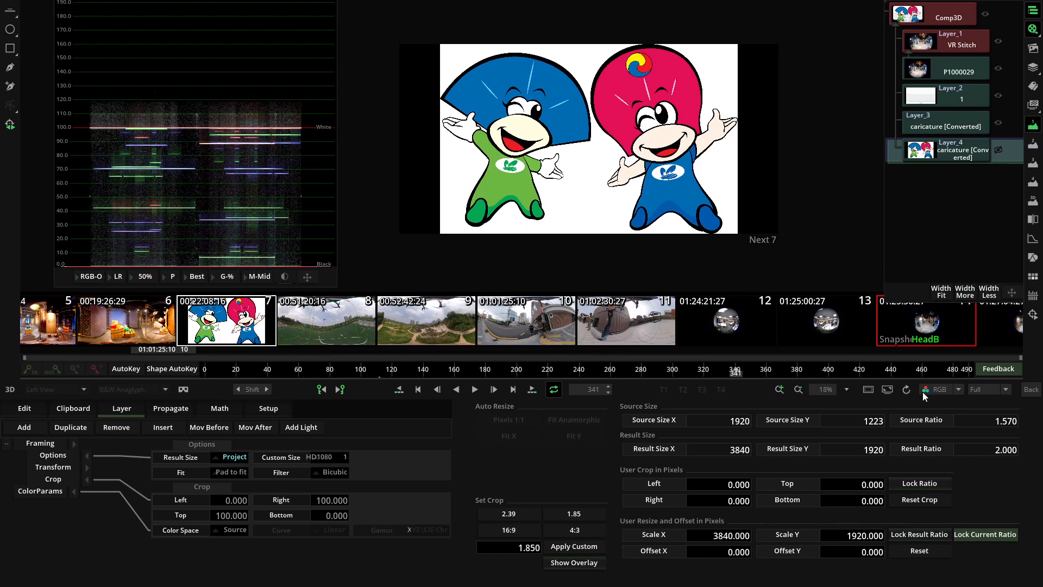
left_click(942, 391)
left_click(936, 434)
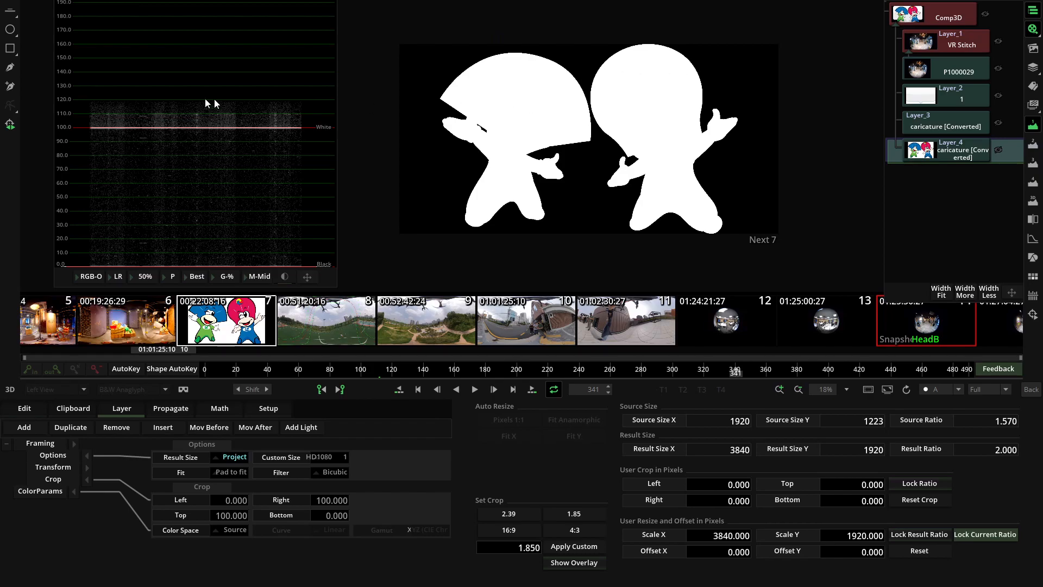
- Draw a closed freehand shape around the fan-headed character, passing through the narrow gap between the two characters
left_click(11, 68)
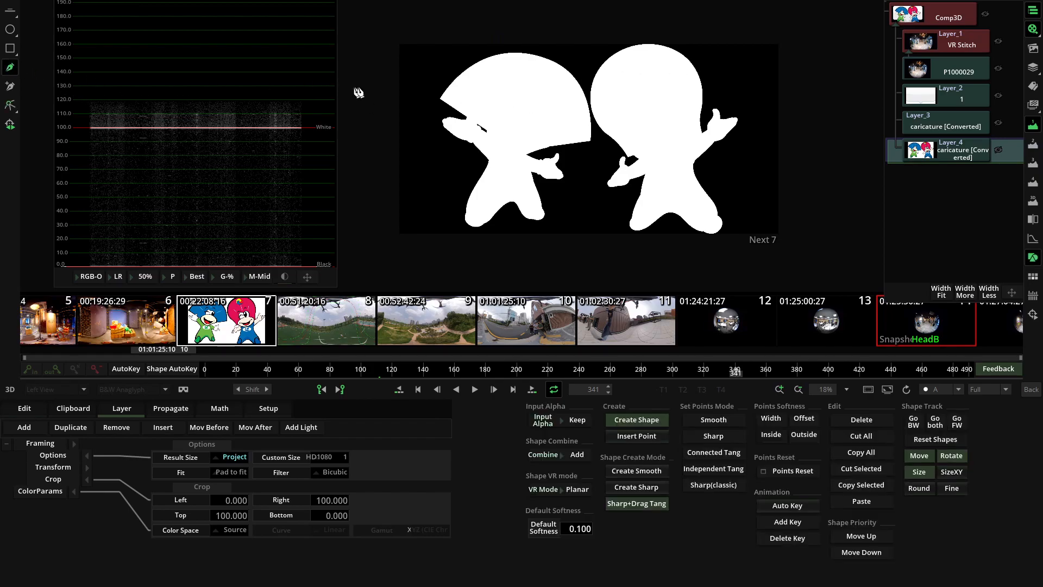
left_click(427, 91)
left_click(459, 55)
left_click(506, 46)
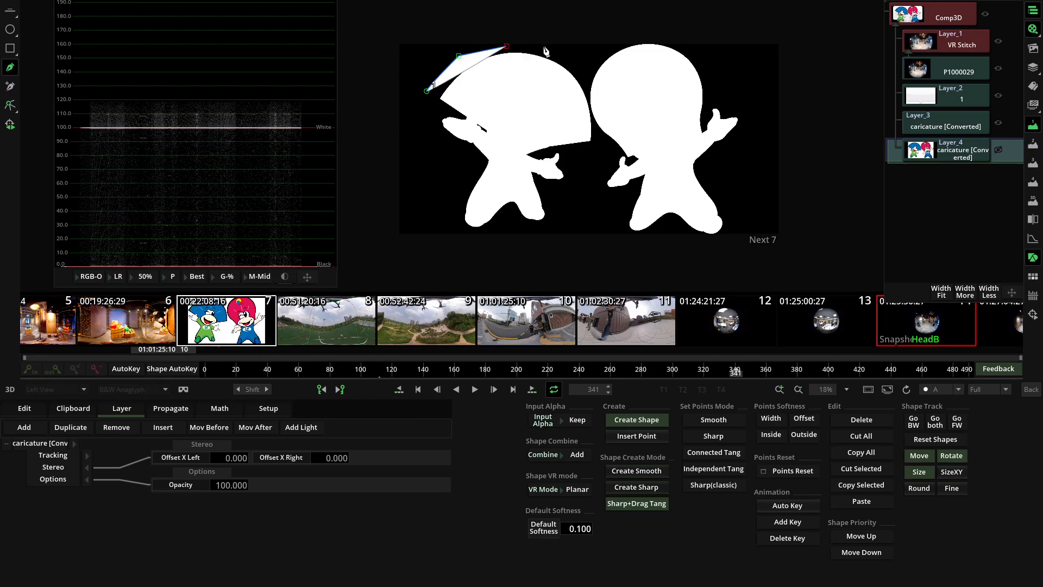
left_click(560, 51)
left_click(574, 66)
left_click(584, 86)
left_click(589, 98)
left_click(594, 131)
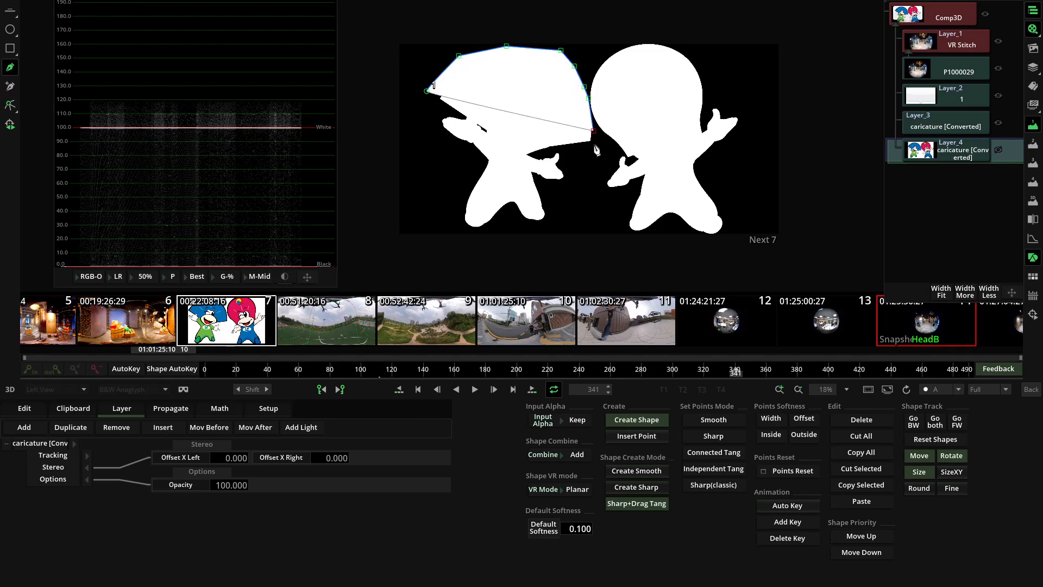
left_click(596, 165)
left_click(582, 229)
left_click(510, 243)
left_click(408, 231)
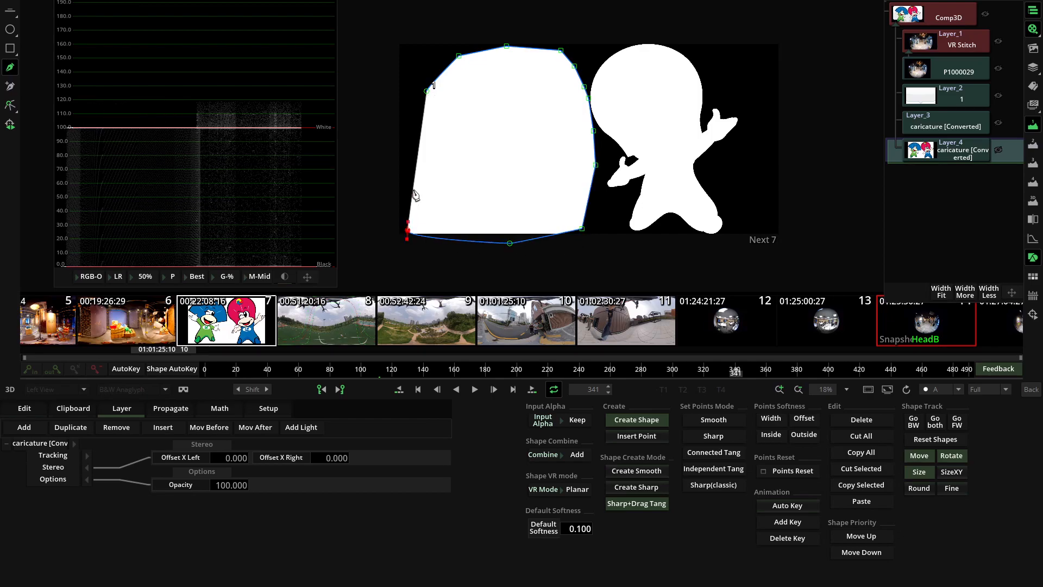
left_click(427, 90)
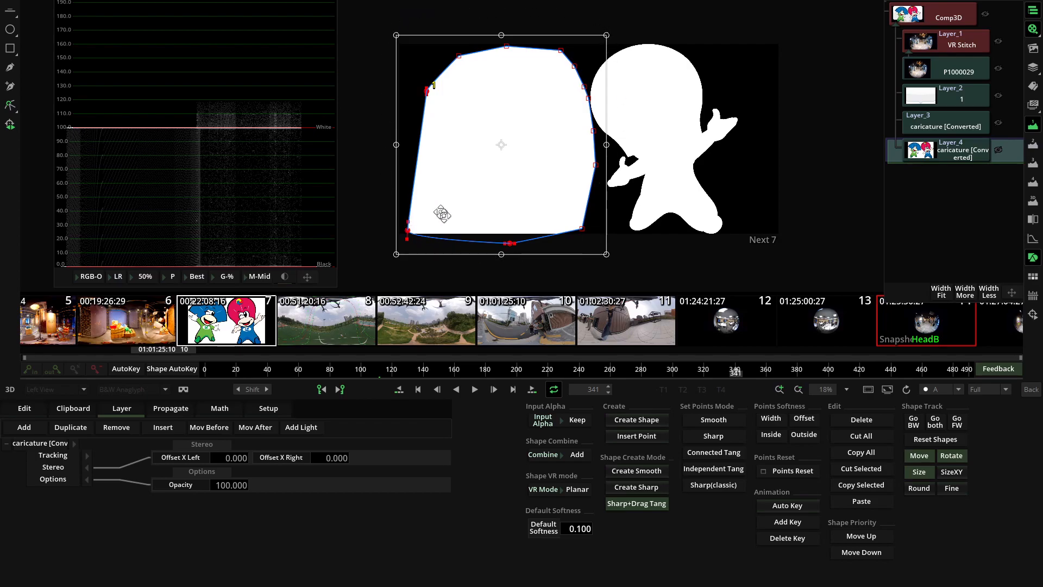
- Combine the shape with the kept input alpha using Intersect, and return the viewer to RGB
left_click(551, 426)
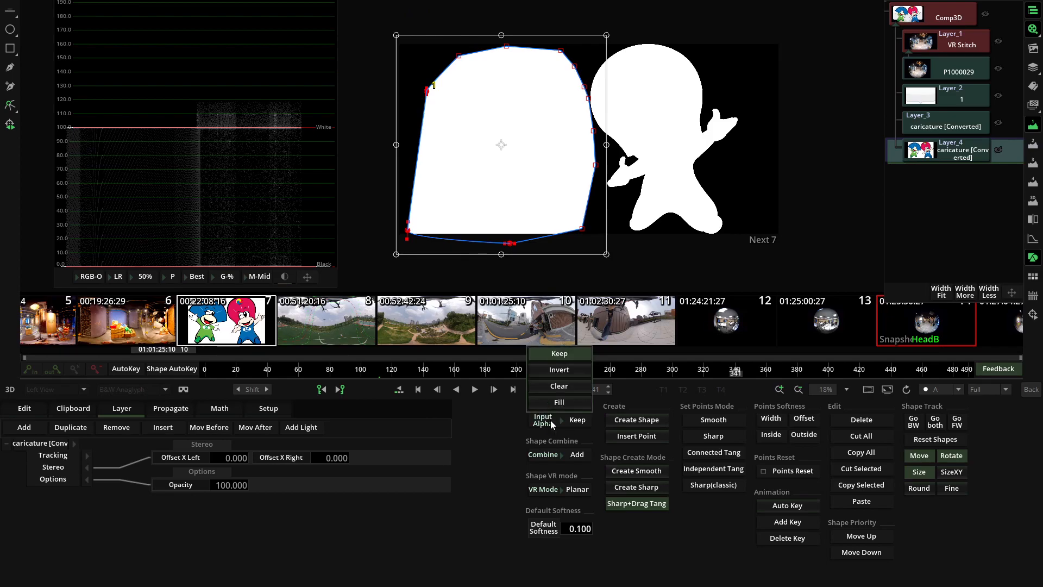
left_click(557, 354)
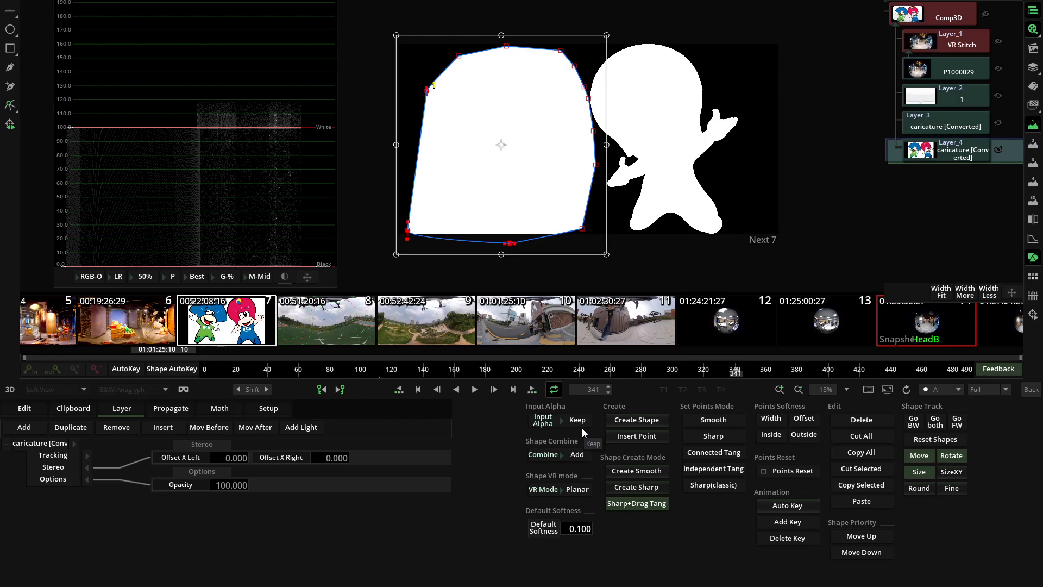
left_click(566, 454)
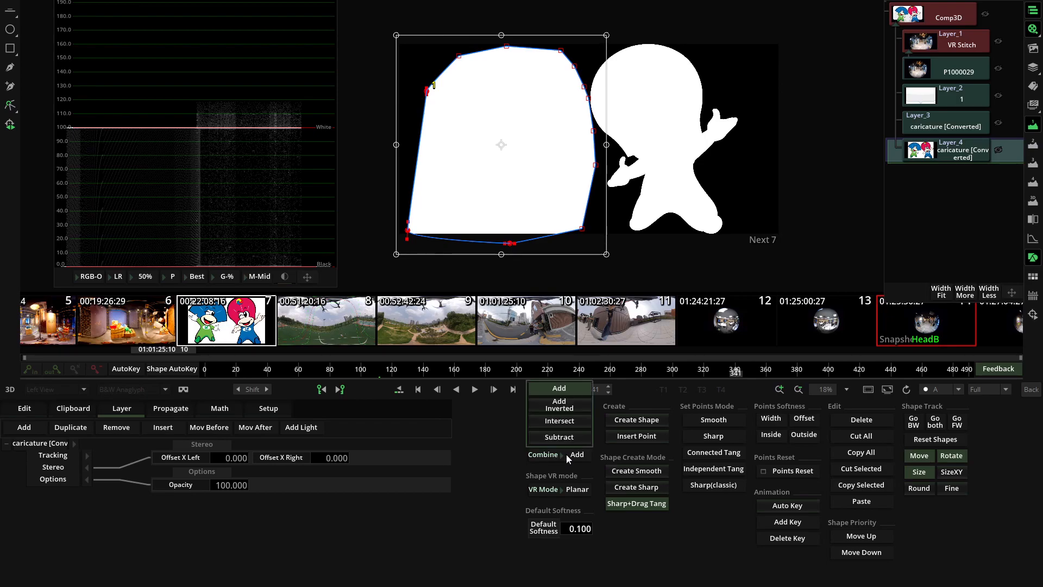
left_click(560, 421)
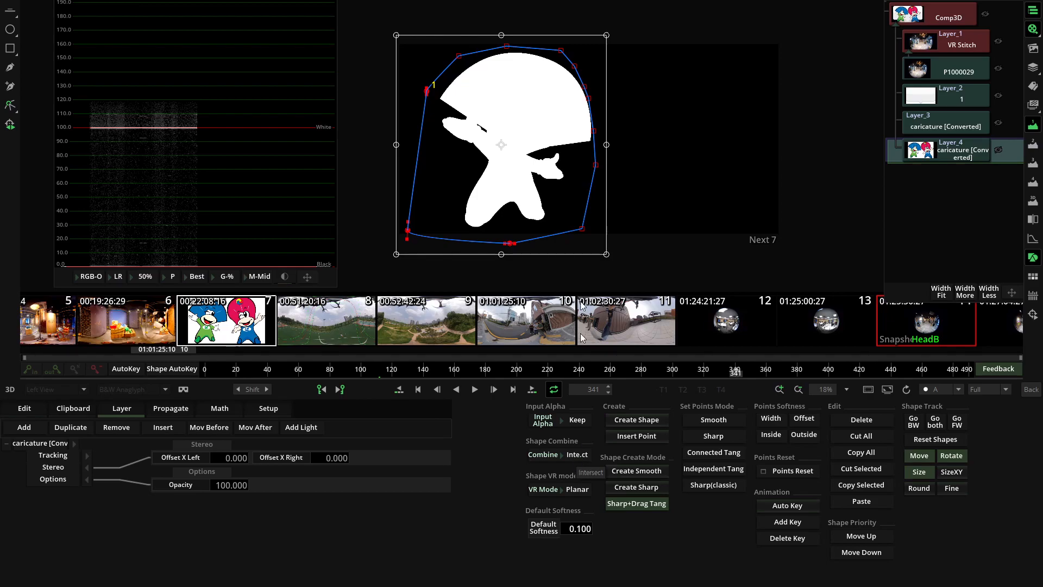
left_click(944, 390)
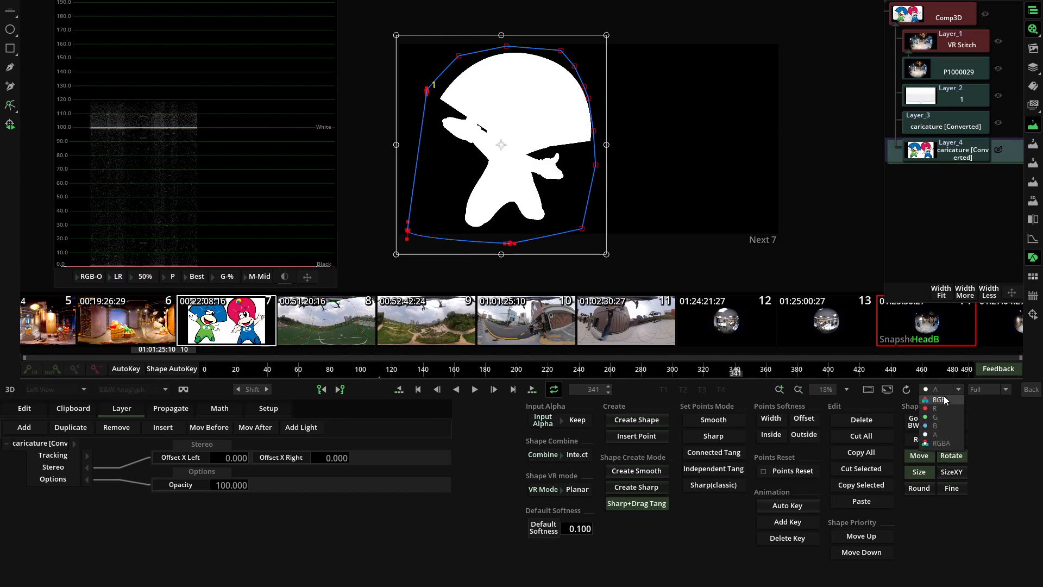
left_click(944, 395)
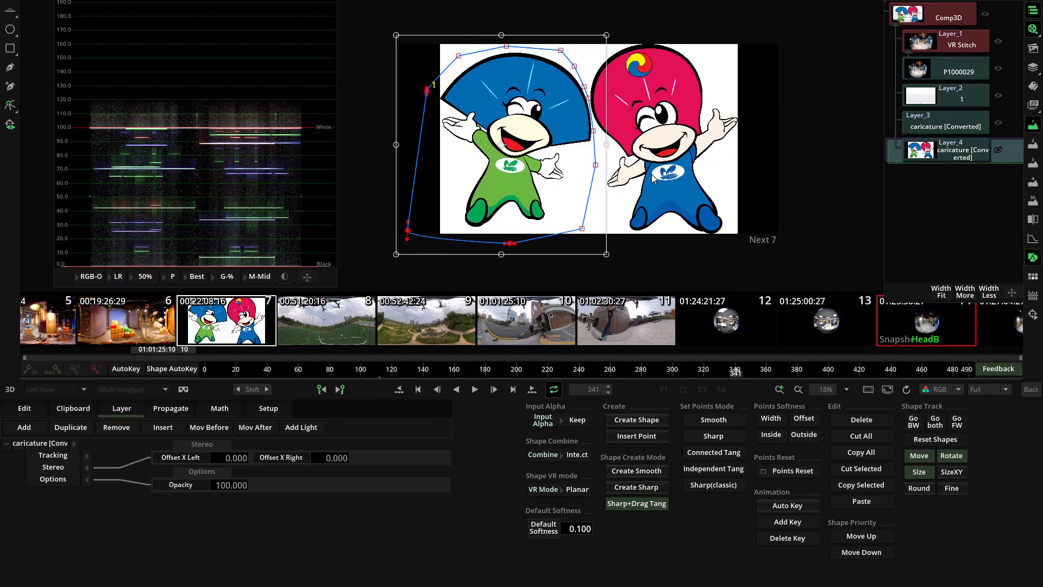
- Check the masked fan-headed character in the Comp3D composite with the upper caricature clip hidden, and unhide that clip
left_click(1030, 389)
left_click(458, 148)
key("Delete")
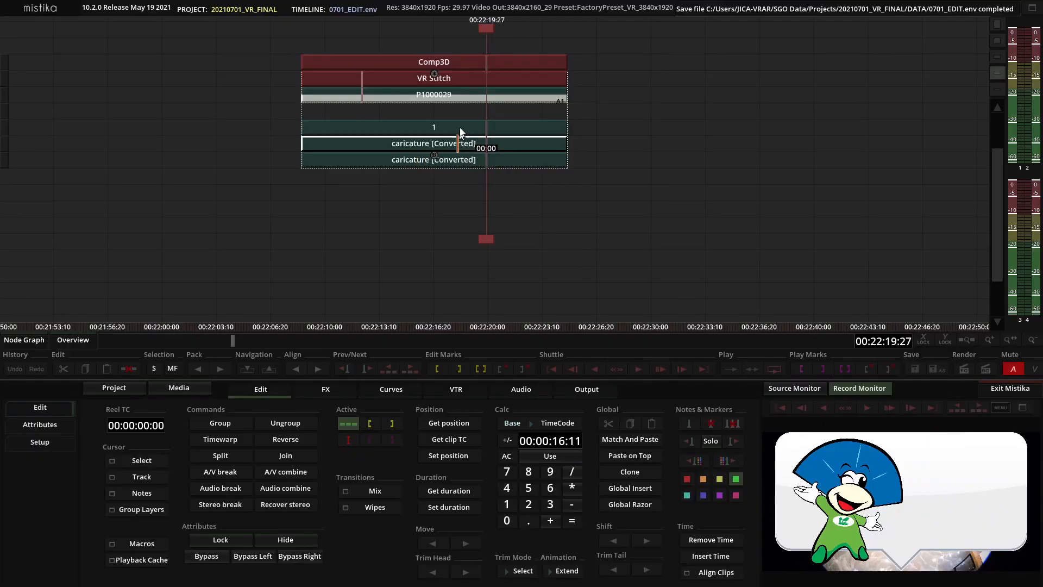
left_click(469, 61)
double_click(468, 61)
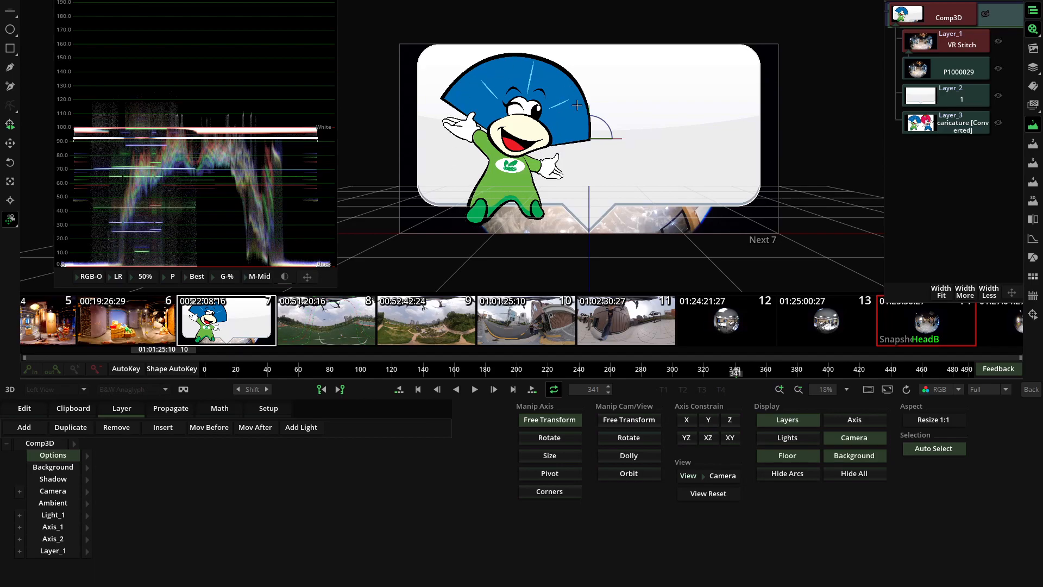
left_click(1020, 389)
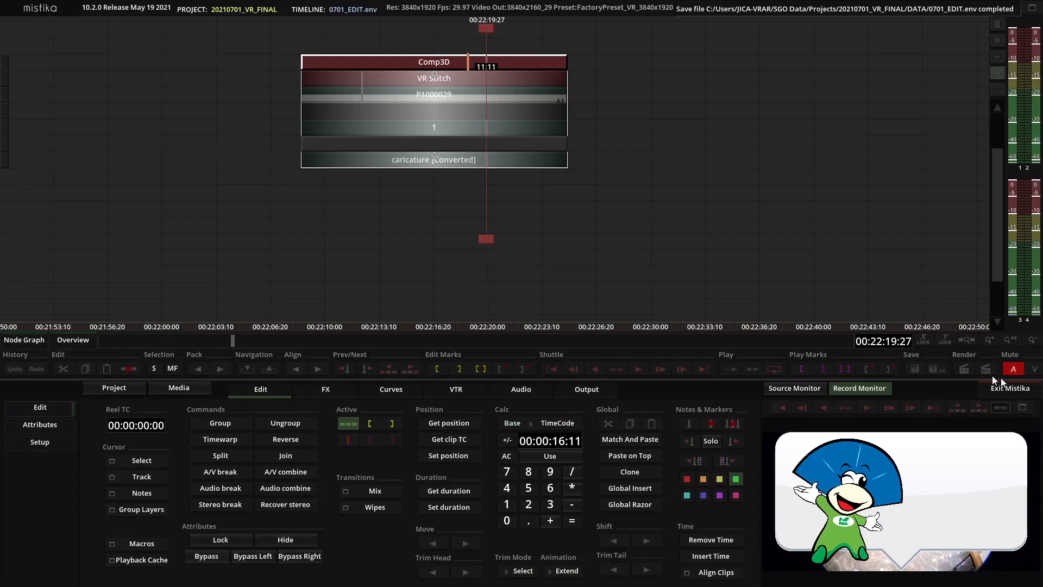
left_click(448, 143)
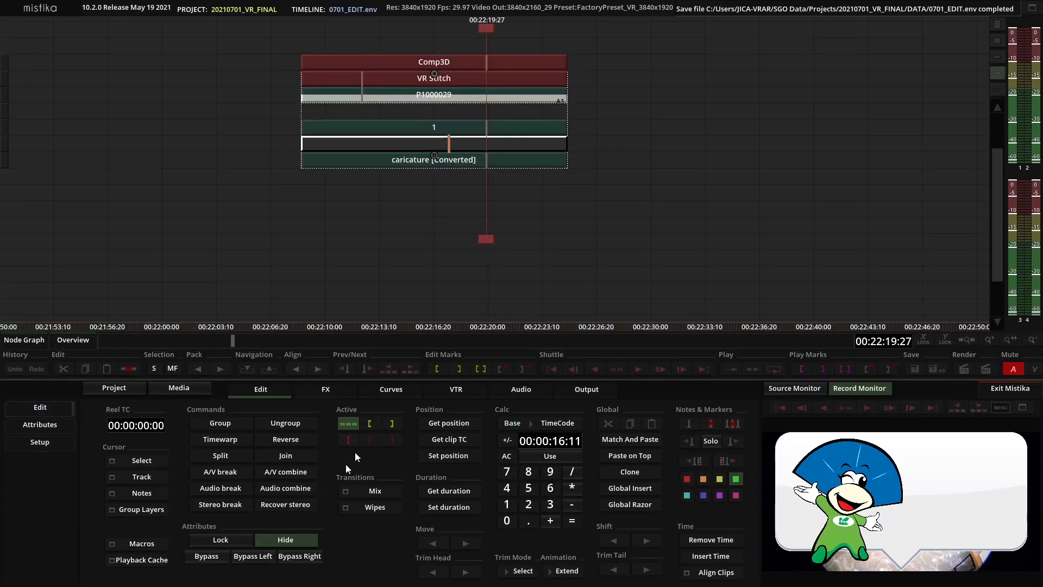
left_click(280, 545)
left_click(416, 269)
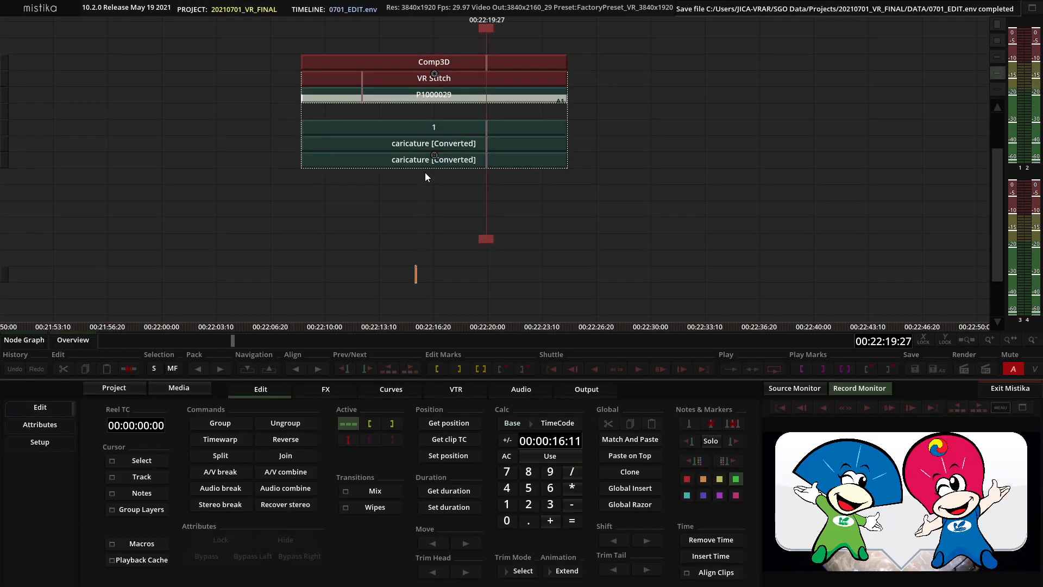
- Open the upper caricature clip in the effect editor and show only its alpha channel
double_click(449, 145)
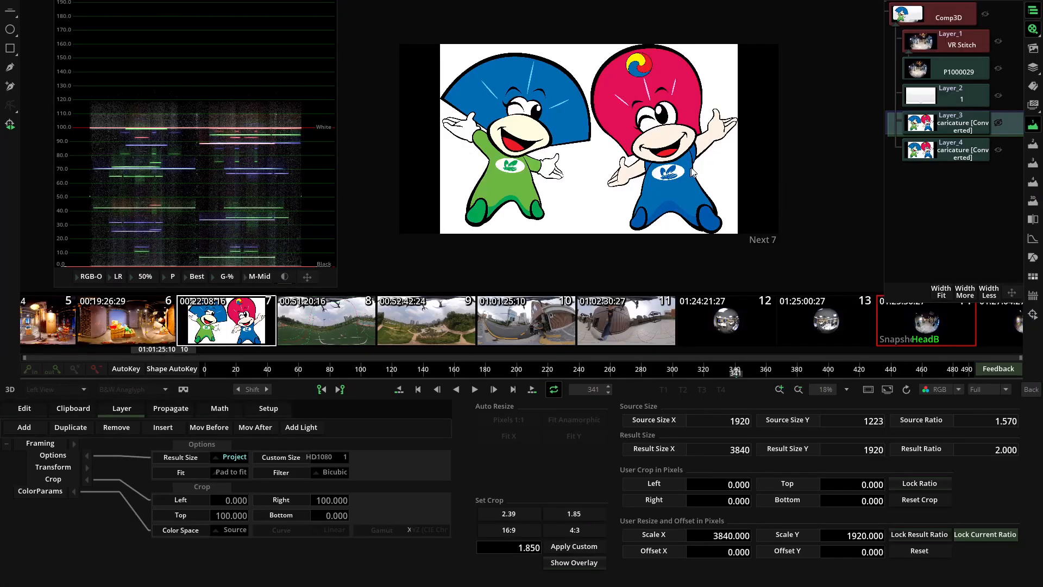
left_click(940, 389)
left_click(939, 443)
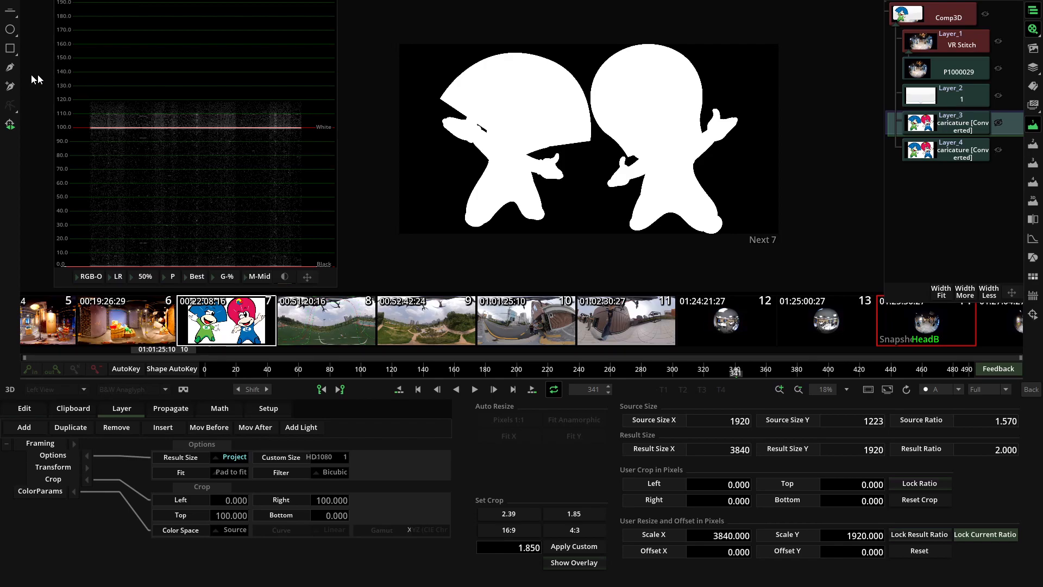
- Draw a closed freehand shape around the round-headed character, passing through the narrow gap between the two characters
left_click(11, 72)
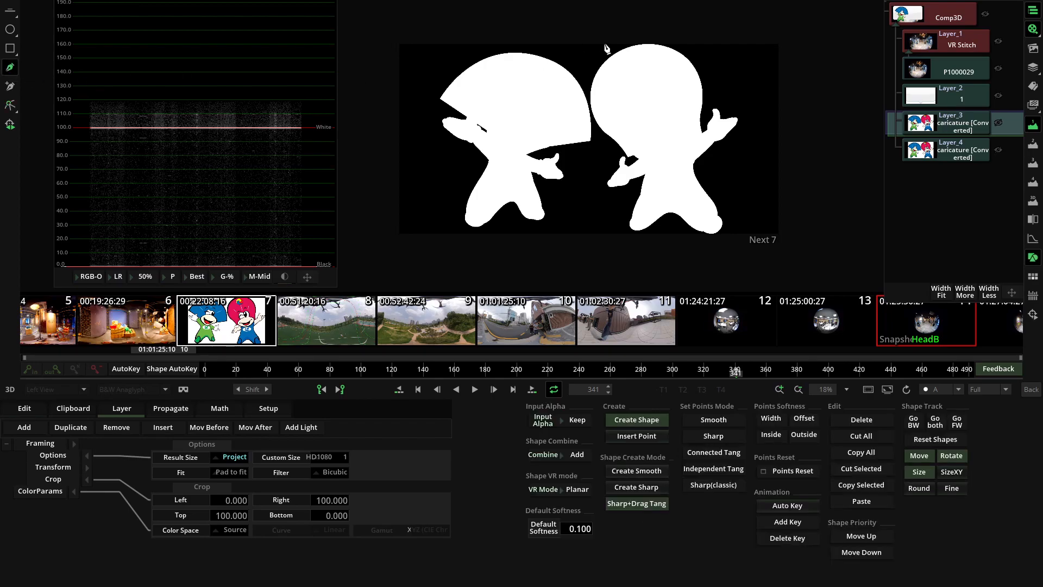
left_click(605, 43)
left_click(586, 63)
left_click(587, 81)
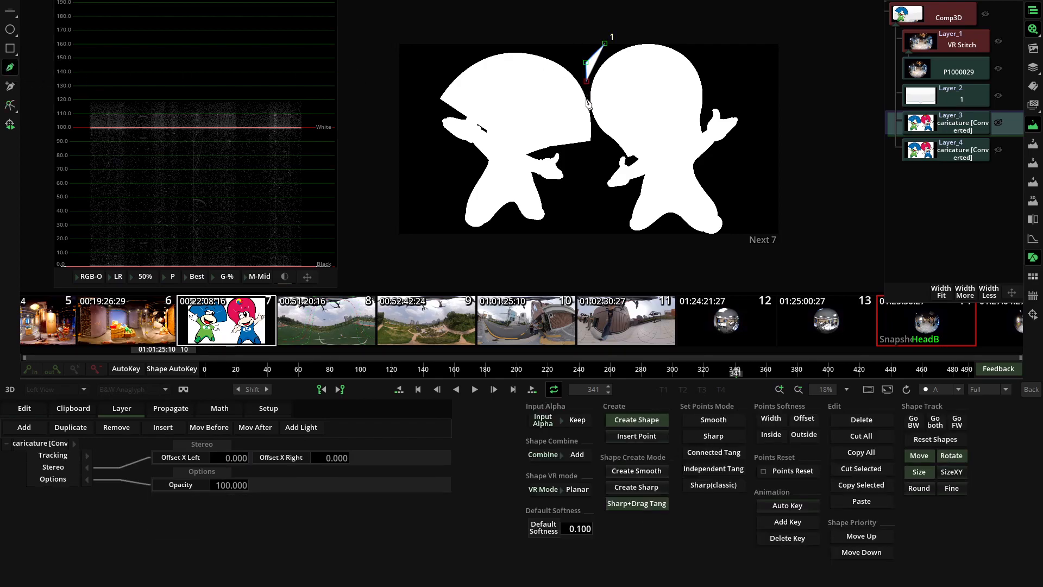
left_click(588, 98)
left_click(591, 119)
left_click(597, 147)
left_click(600, 219)
left_click(689, 259)
left_click(753, 254)
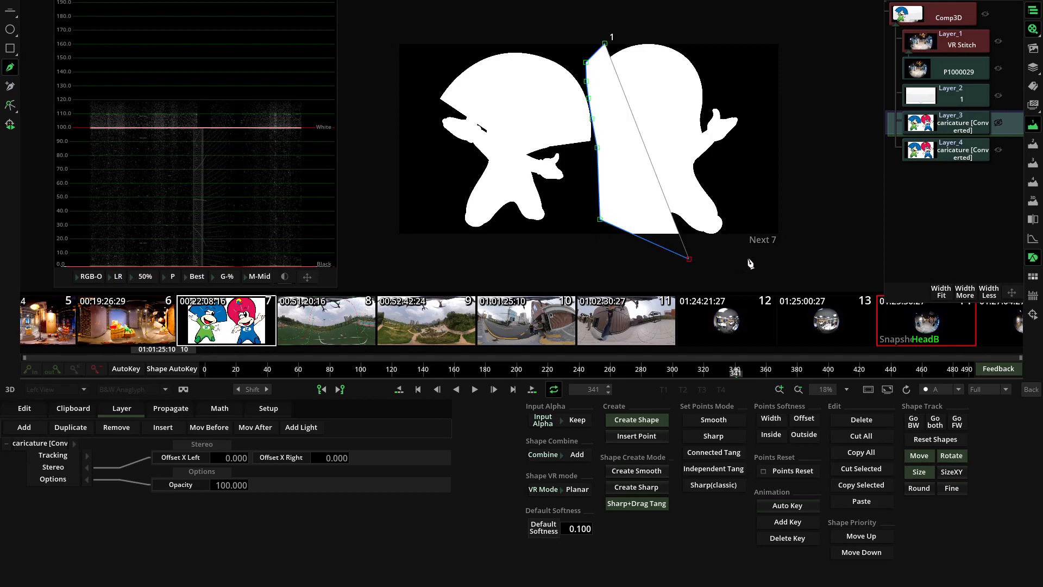
left_click(771, 156)
left_click(763, 74)
left_click(719, 32)
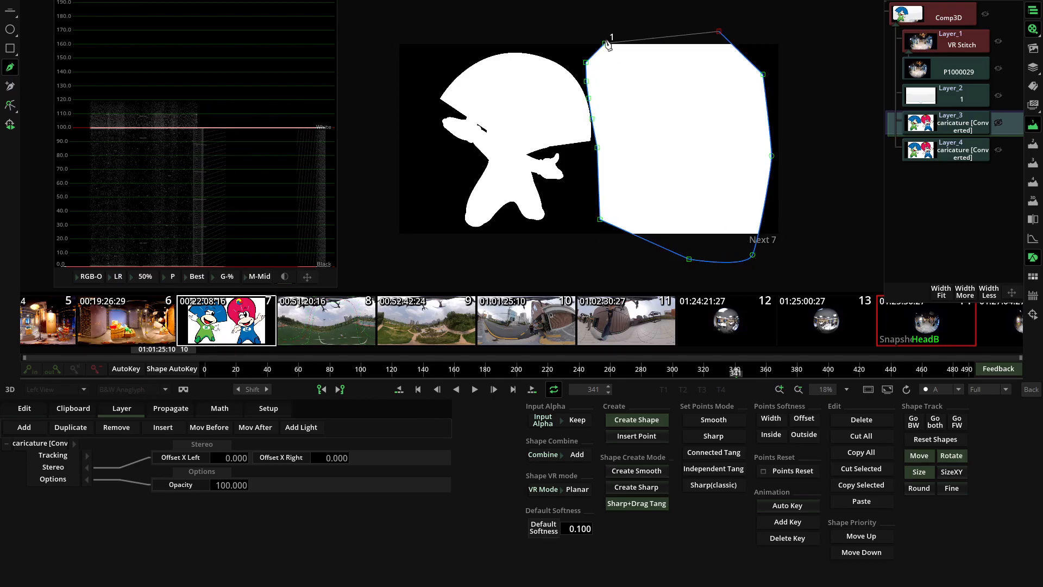
left_click(605, 42)
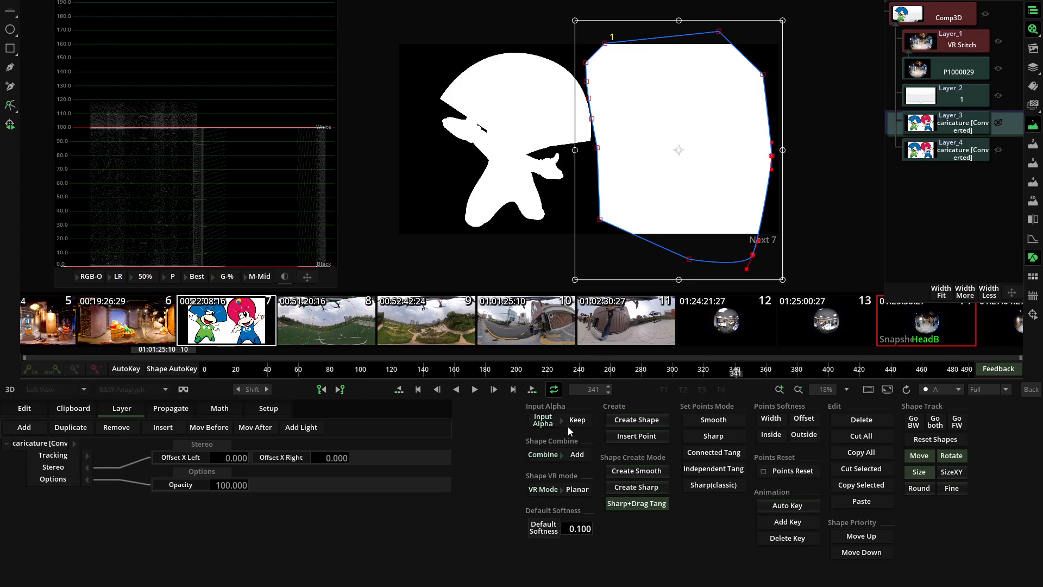
- Set the round-headed character's shape to combine by Intersect, switch the viewer back to RGB, and show the full Comp3D composite
left_click(574, 454)
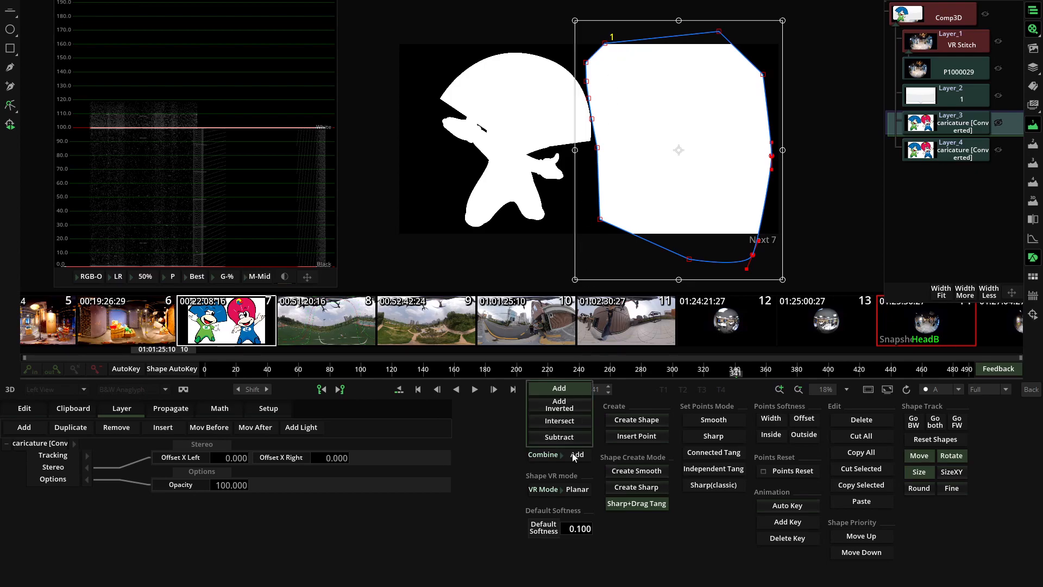
left_click(557, 422)
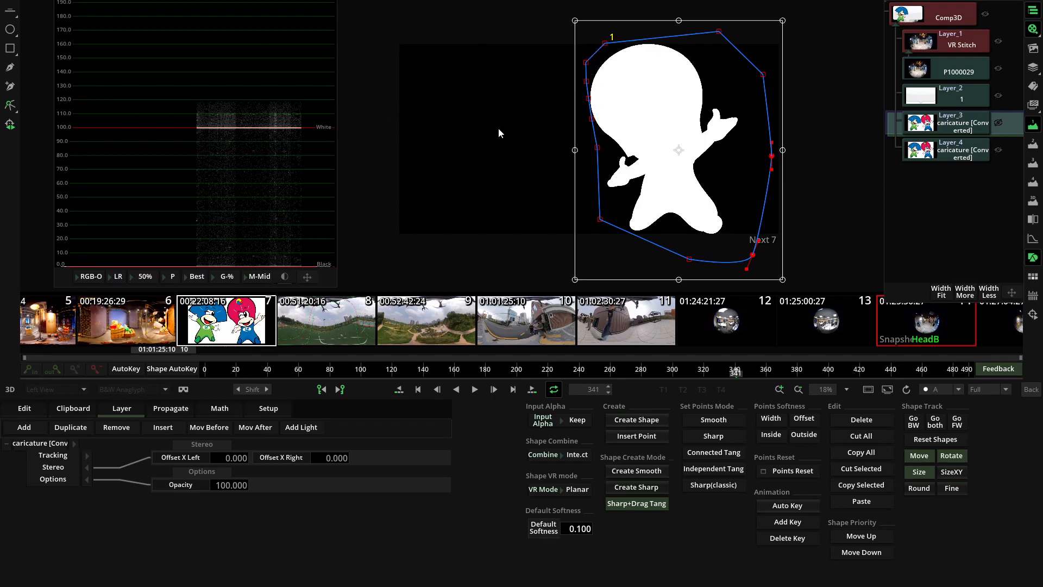
left_click(940, 392)
left_click(936, 401)
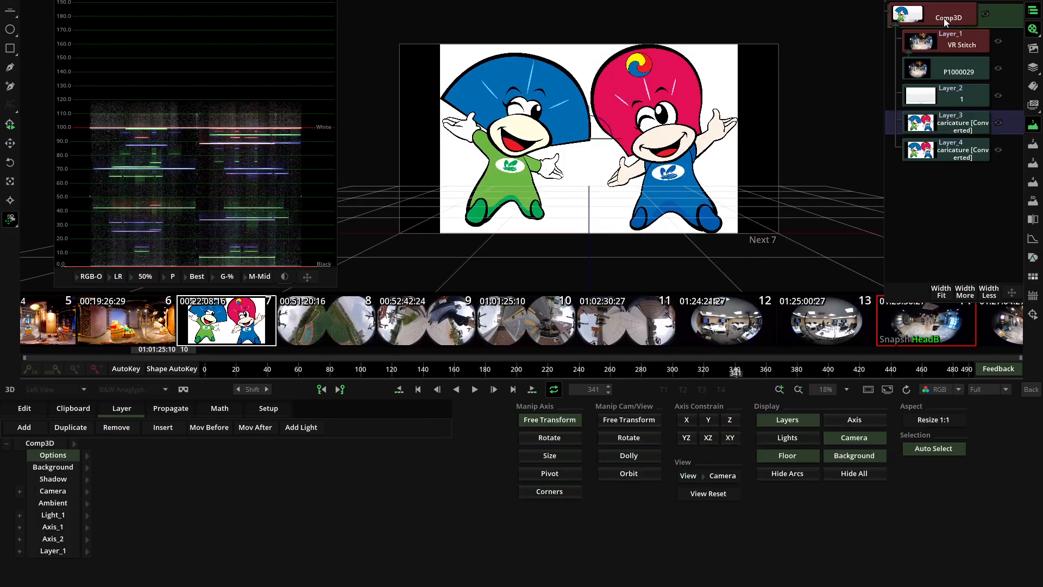
left_click(944, 19)
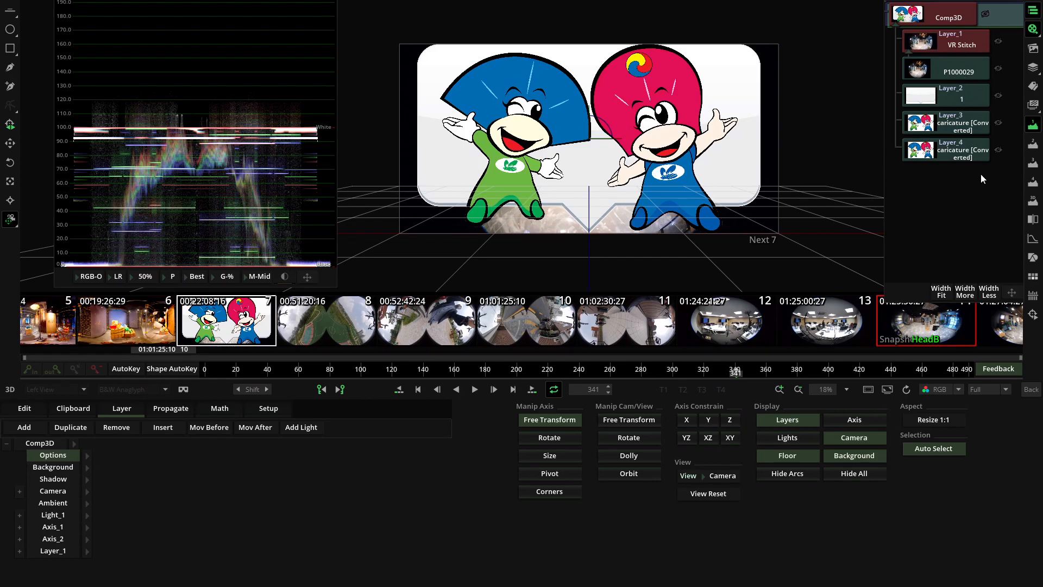
- Return to the timeline and add a VR Stitch effect to the clip "1" and to each of the two caricature clips
left_click(1031, 389)
left_click(431, 214)
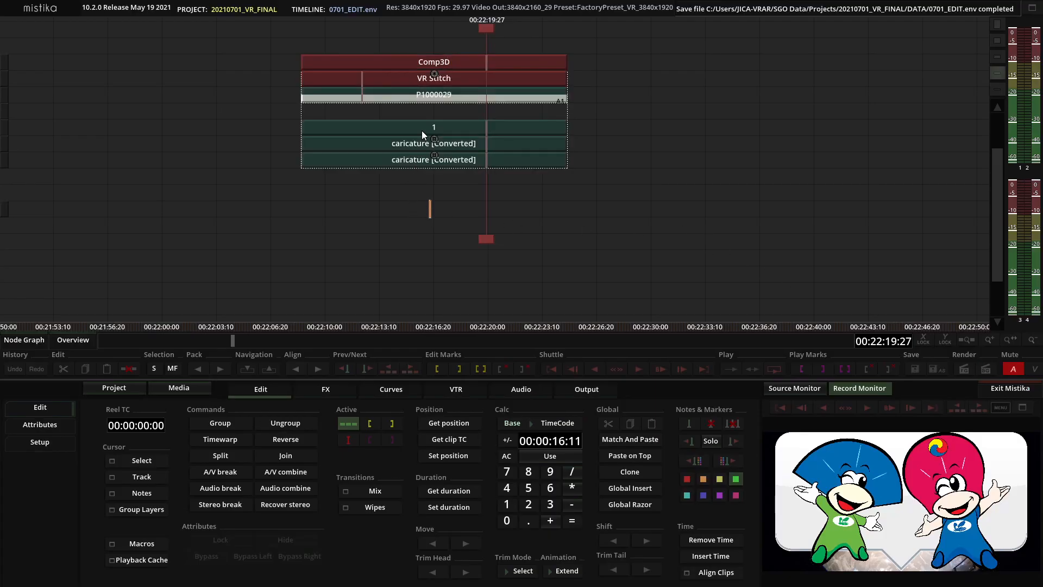
left_click(421, 130)
left_click(329, 389)
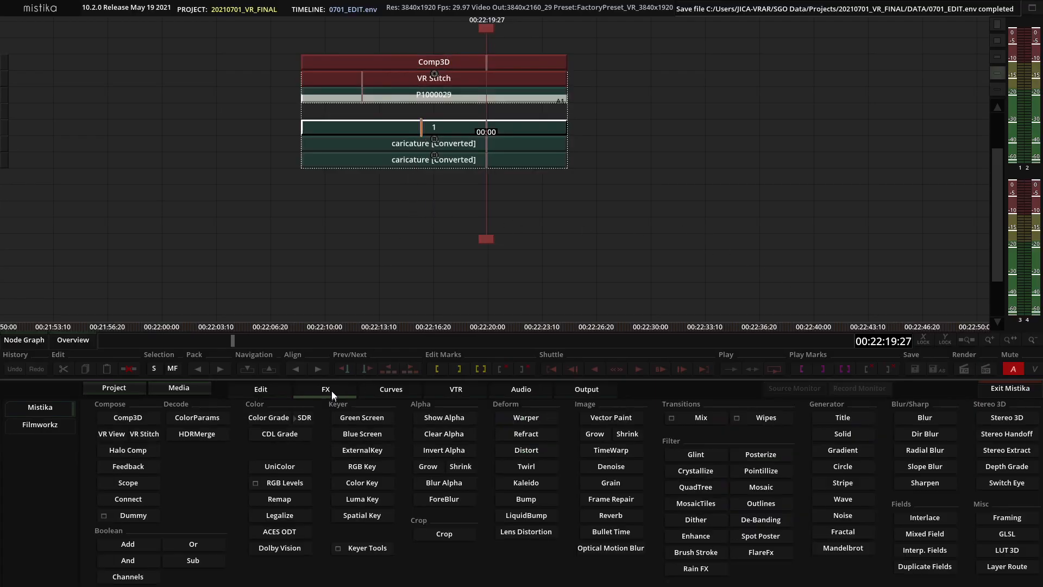
left_click(137, 434)
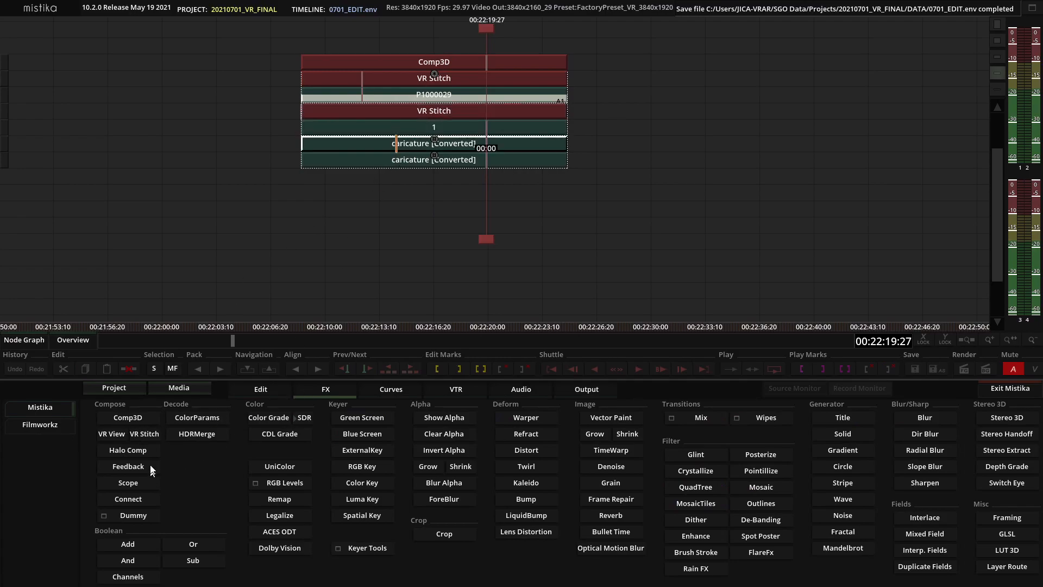
left_click(146, 438)
left_click(374, 178)
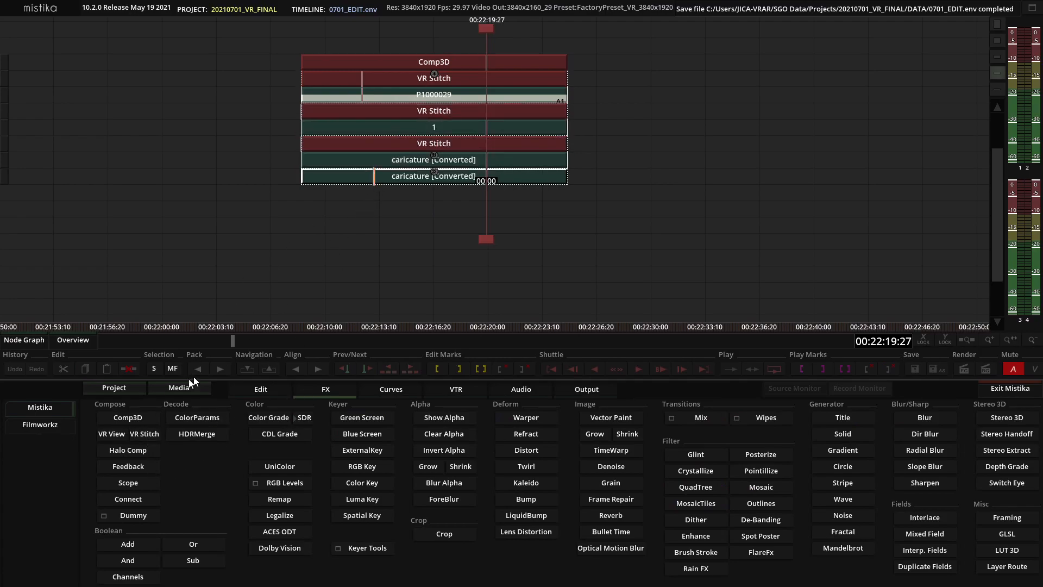
left_click(144, 433)
- Open the Comp3D in the effect editor and check the stitched composite in the VR view
double_click(505, 65)
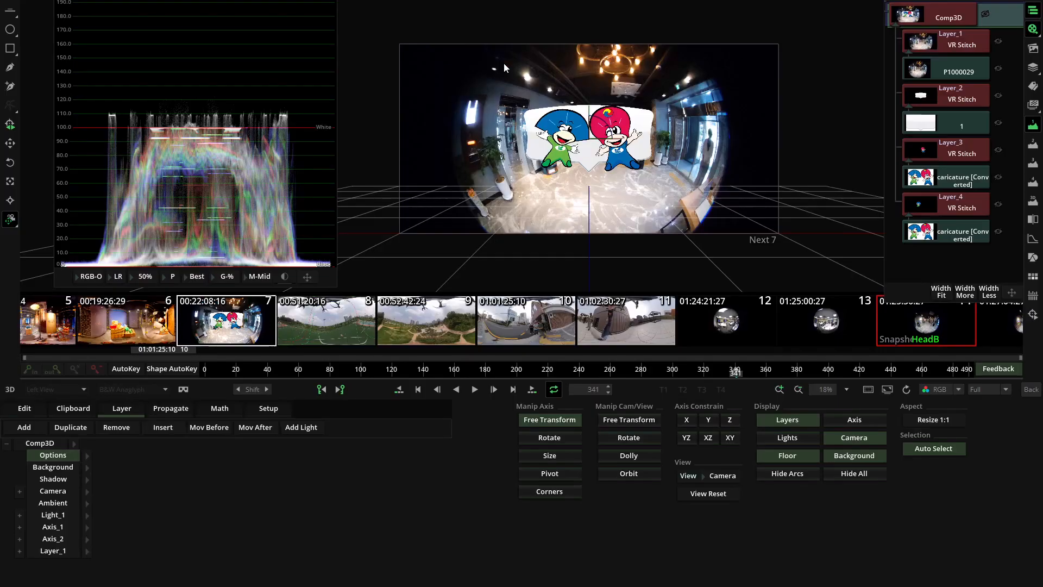
scroll(620, 202, "up", 4)
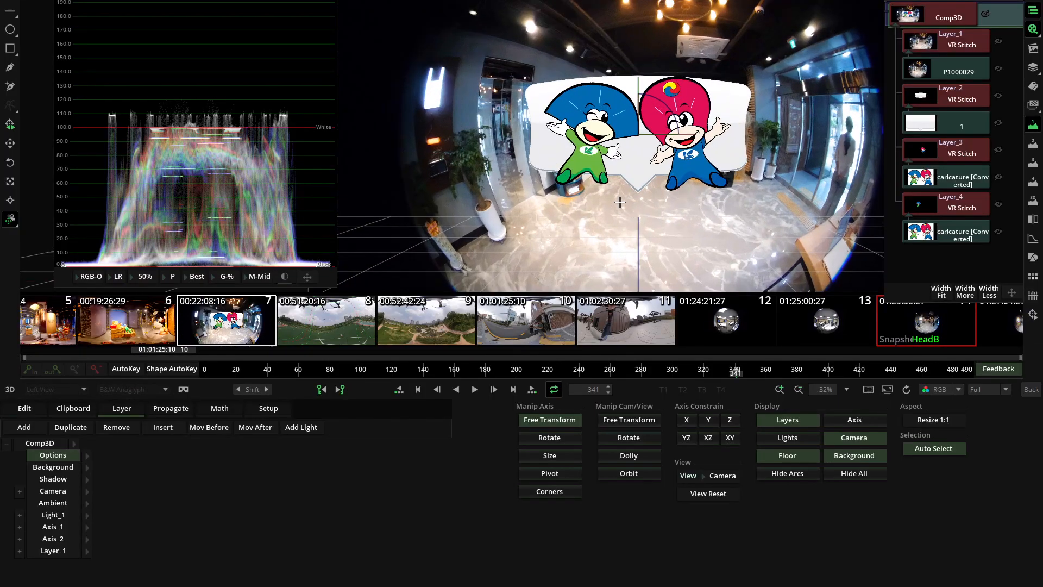
left_click(184, 389)
mouse_move(846, 186)
left_mouse_down()
mouse_move(796, 191)
mouse_move(868, 190)
mouse_move(851, 198)
left_mouse_up()
left_click(183, 389)
- Set the Input Camera 1 yaw of Layer_4's VR Stitch to -54 and check the fan-headed character in the VR view
left_click(943, 207)
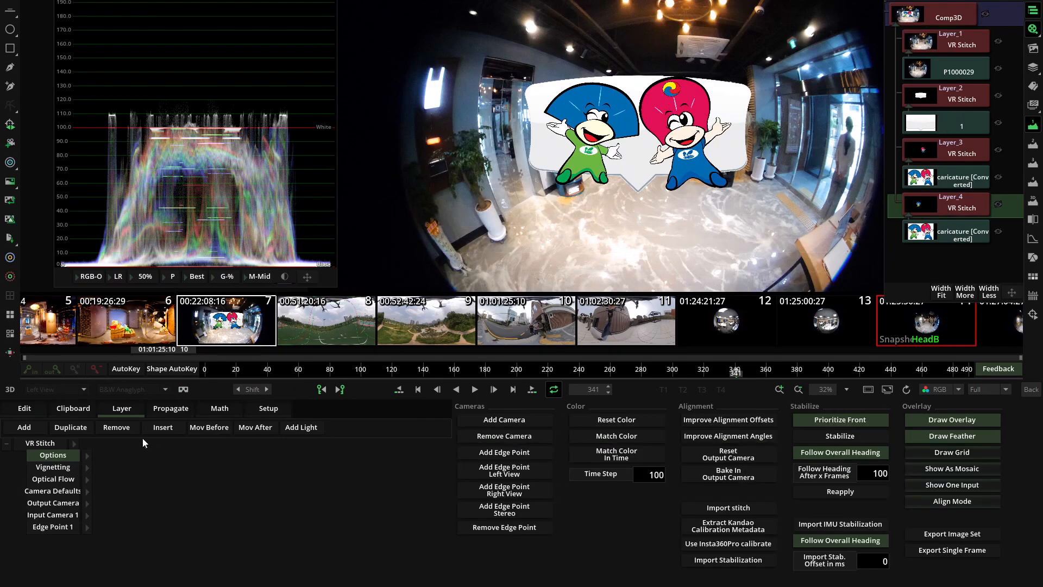
left_click(86, 514)
left_click_drag(220, 489, 43, 478)
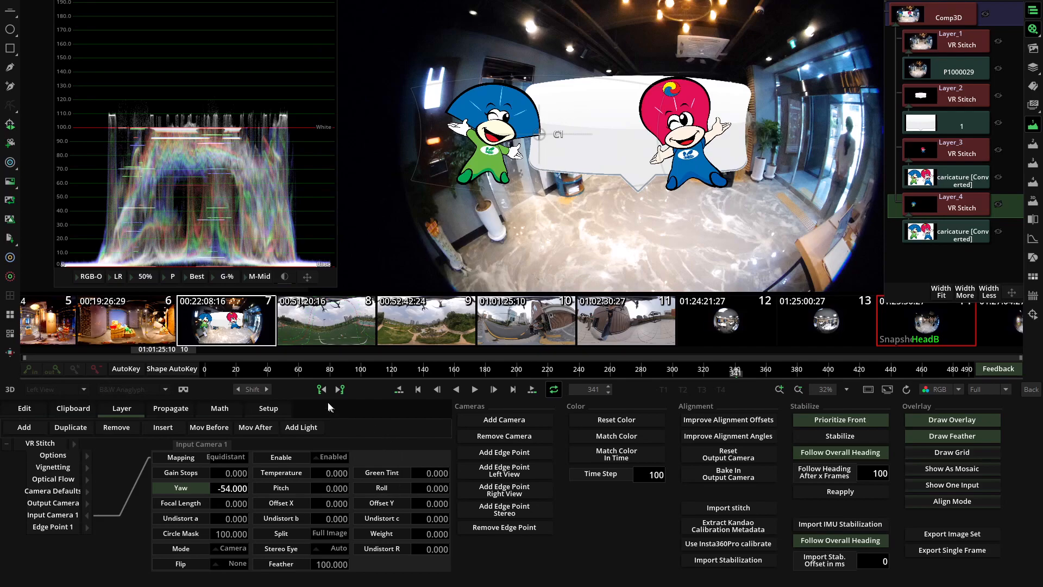
left_click(183, 389)
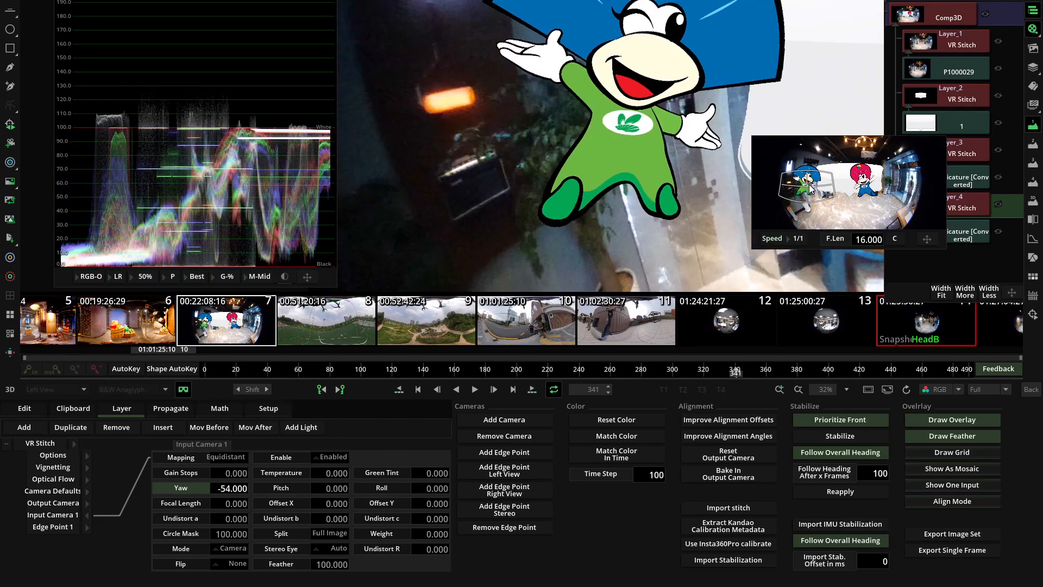
left_click_drag(812, 184, 814, 181)
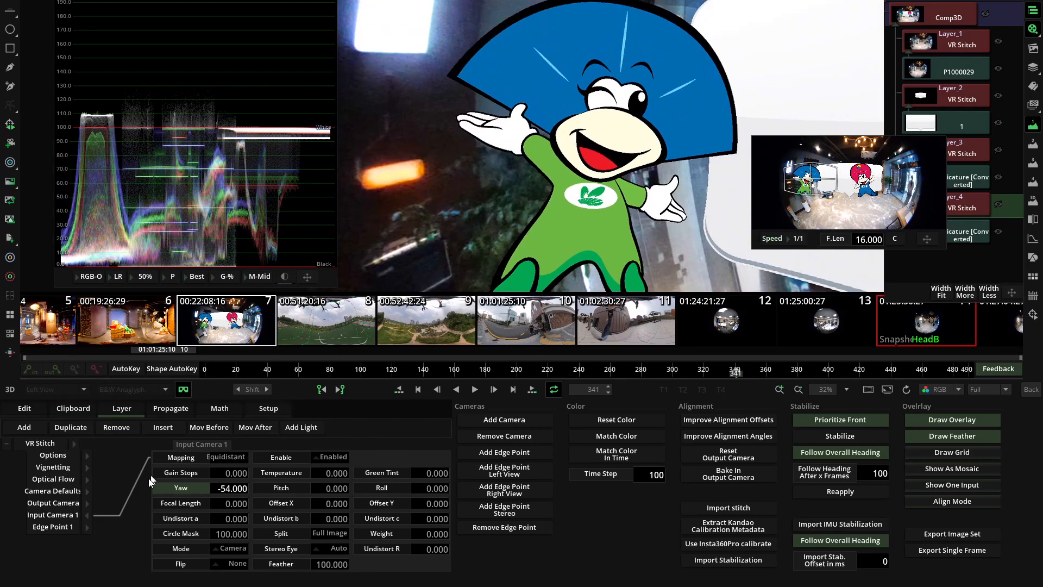
left_click(186, 390)
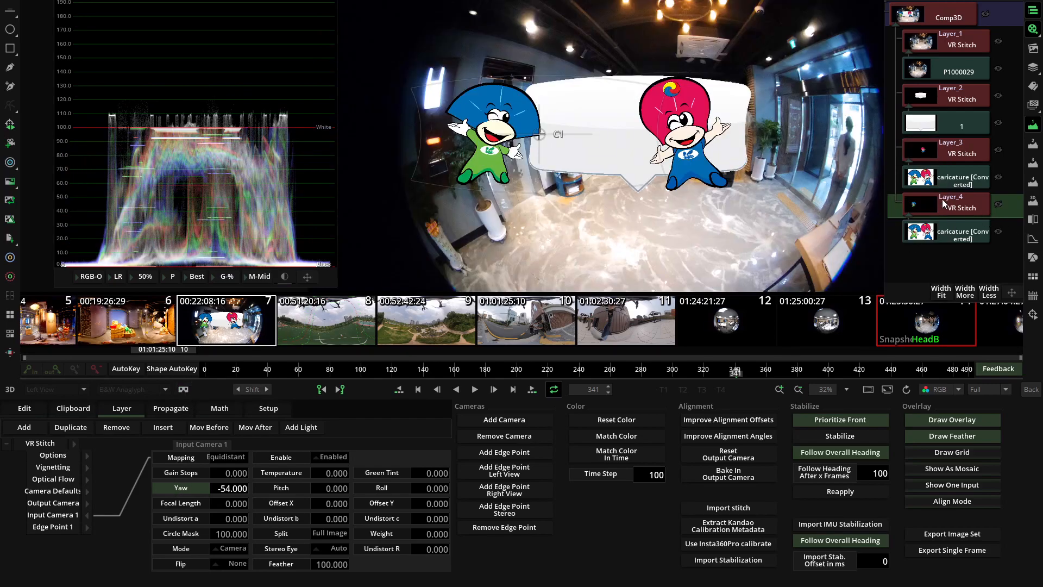
- Set Layer_4's input camera to yaw -46, pitch 22 and focal length 27, and check the fan-headed character in the VR view
left_click_drag(225, 488, 239, 487)
left_click_drag(314, 488, 325, 488)
left_click_drag(444, 485, 455, 482)
left_click_drag(243, 504, 352, 487)
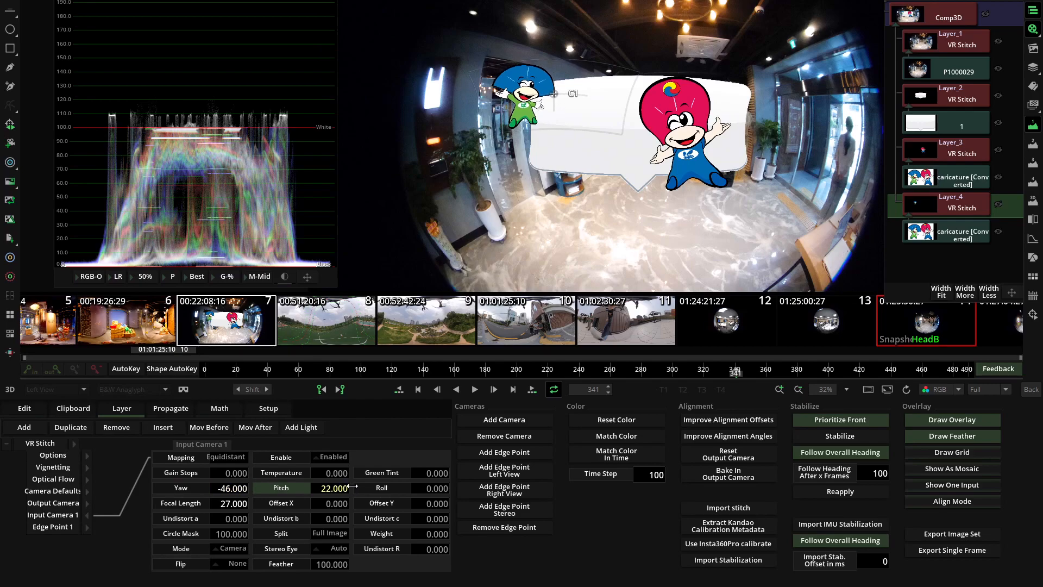
left_click(183, 389)
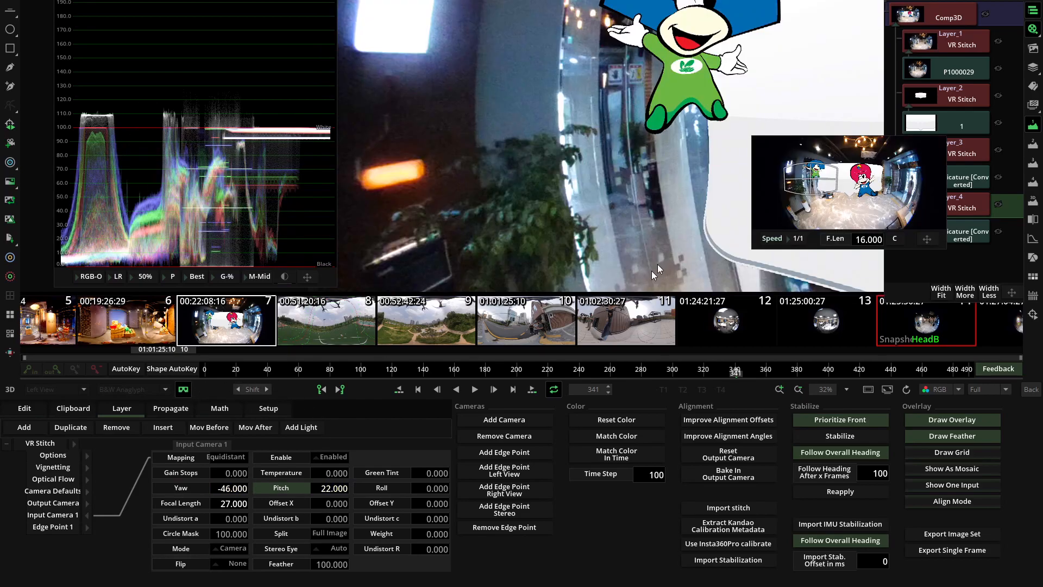
left_click_drag(834, 179, 704, 53)
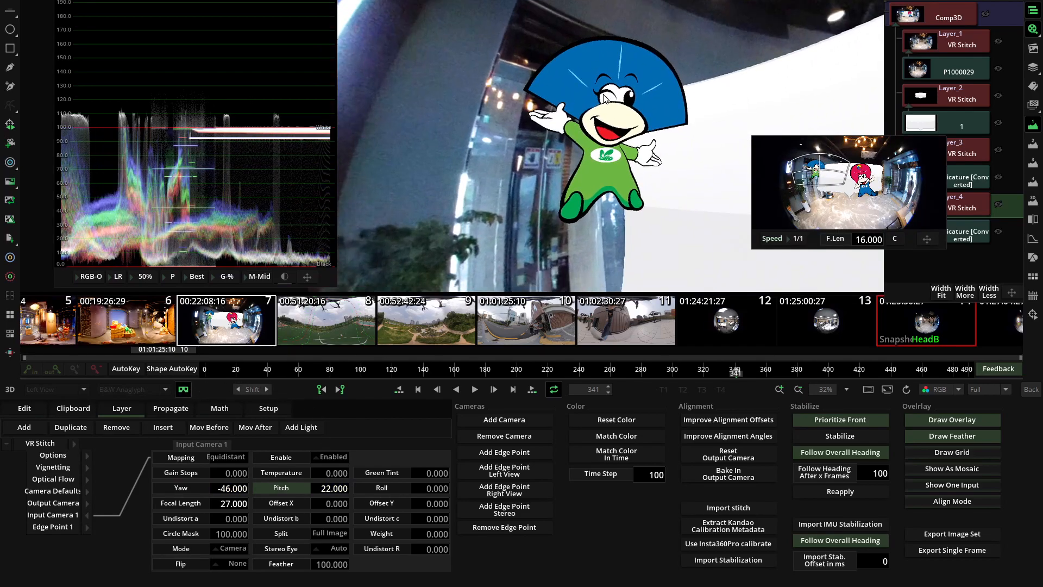
left_click(184, 392)
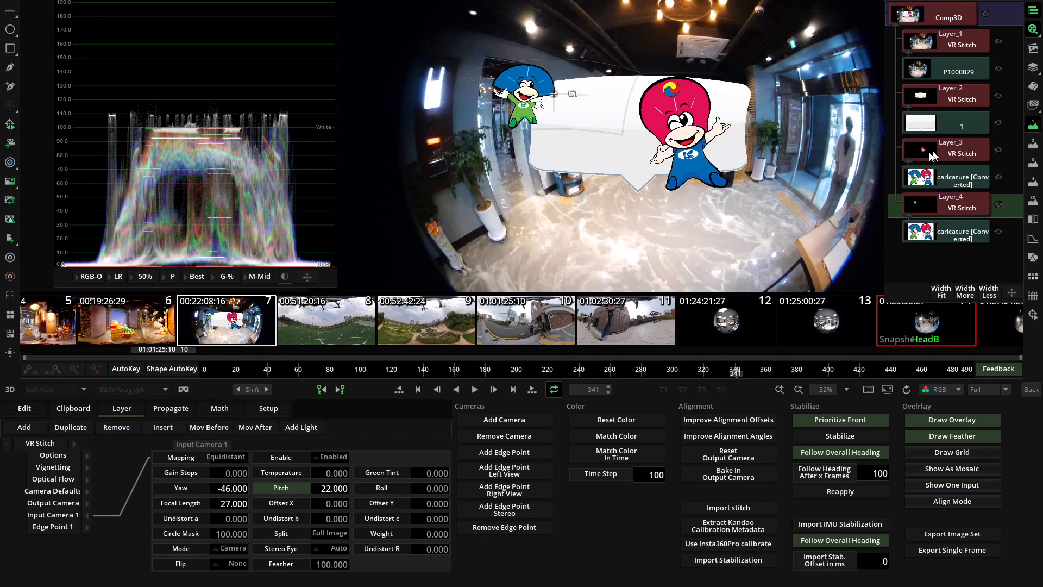
- Set the Input Camera 1 of Layer_3's VR Stitch to yaw 40, focal length 28 and pitch -7
left_click(964, 155)
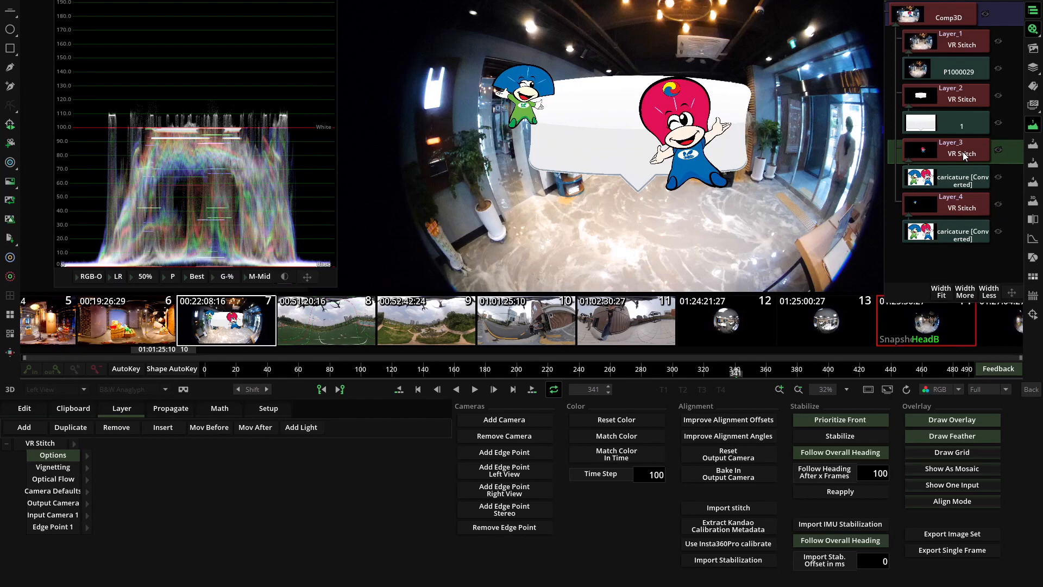
left_click(87, 514)
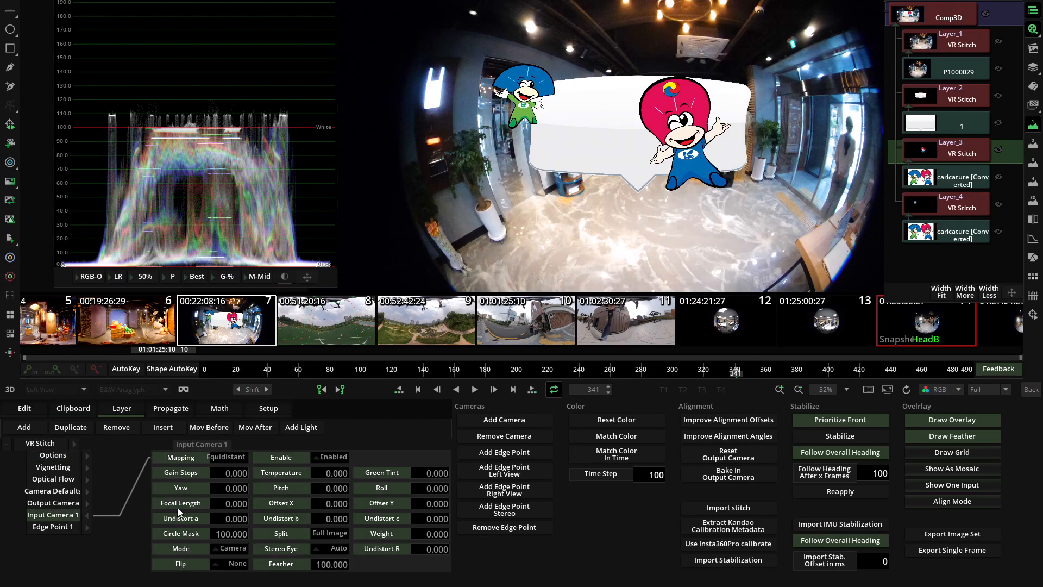
left_click_drag(228, 488, 447, 472)
left_click(190, 517)
left_click(230, 503)
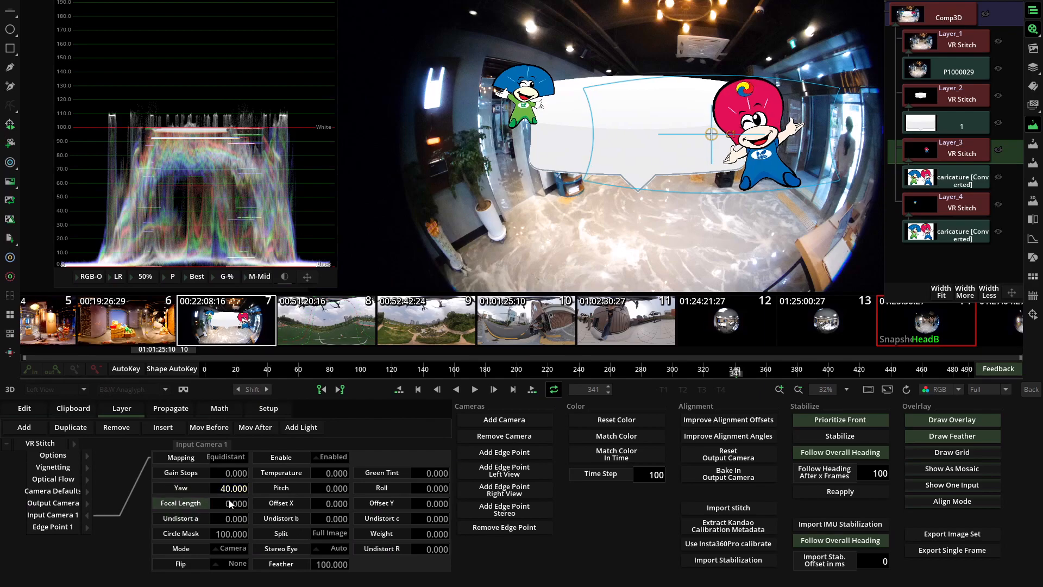
left_click_drag(260, 501, 302, 506)
left_click(281, 487)
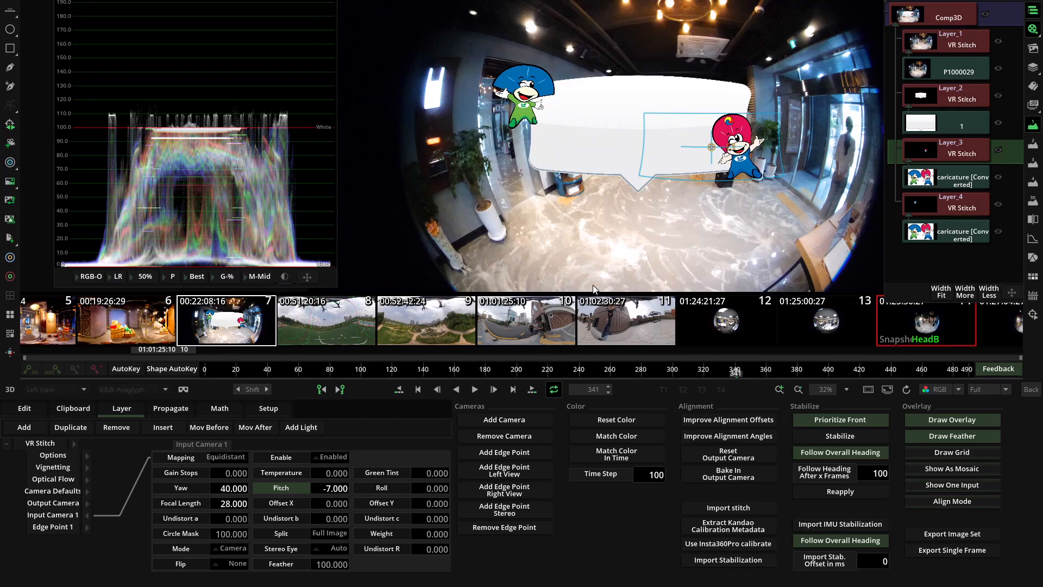
- Look around the composite in the VR view to check the round-headed character's placement, and return to the flat view
left_click(183, 389)
mouse_move(820, 180)
left_mouse_down()
mouse_move(802, 184)
mouse_move(877, 180)
mouse_move(878, 196)
mouse_move(850, 203)
mouse_move(821, 179)
mouse_move(843, 172)
mouse_move(853, 178)
mouse_move(827, 188)
left_mouse_up()
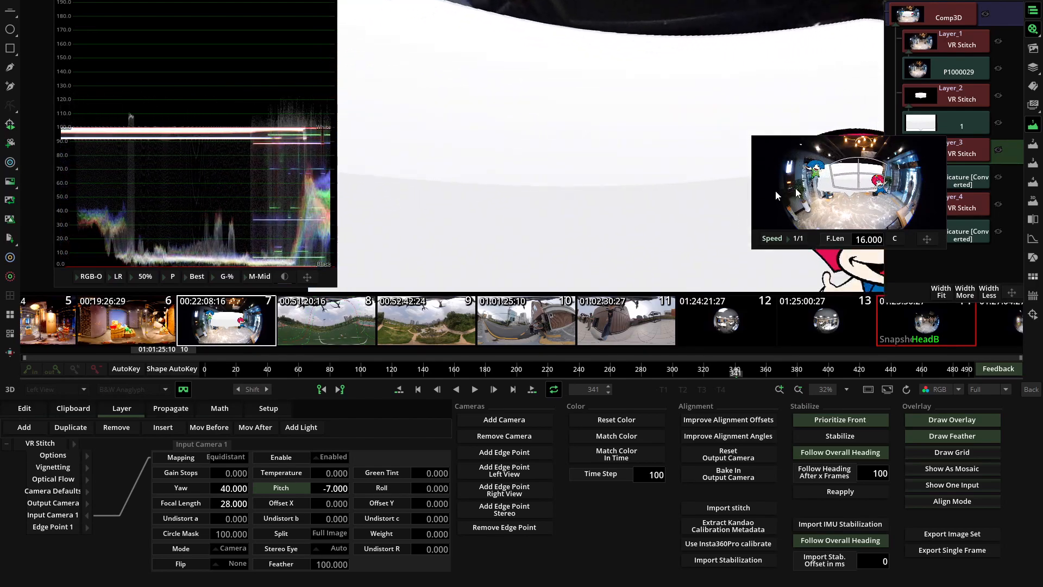
left_click(185, 389)
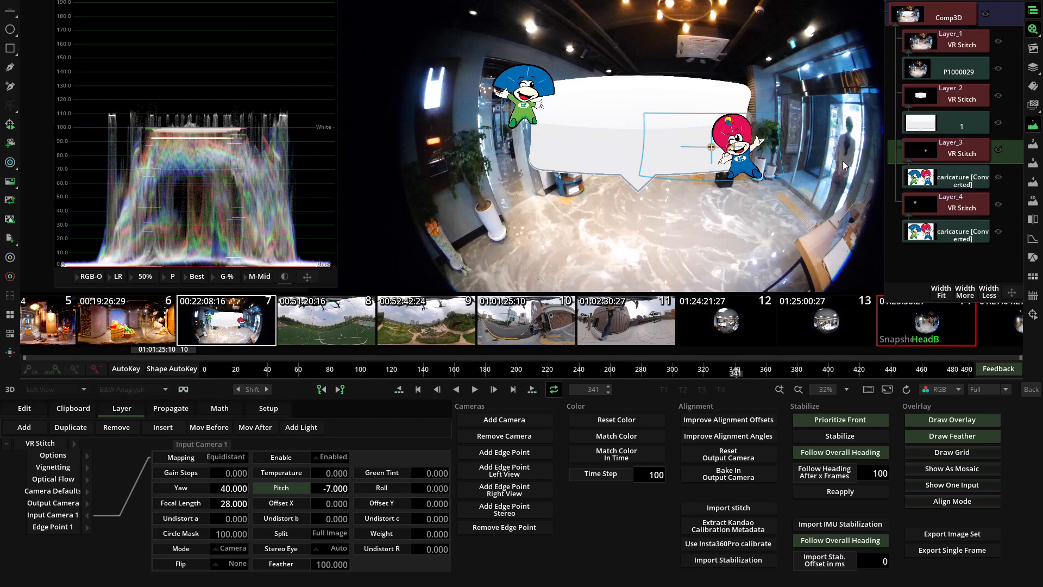
- Set the Input Camera 1 focal length of Layer_2's VR Stitch to 23 and check the speech bubble in the VR view
left_click(953, 99)
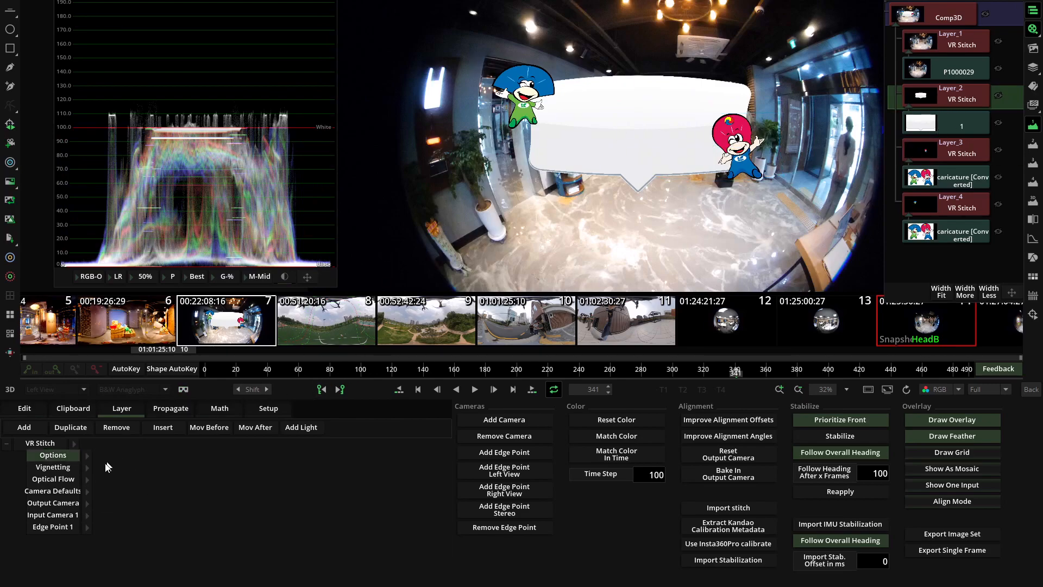
left_click(86, 515)
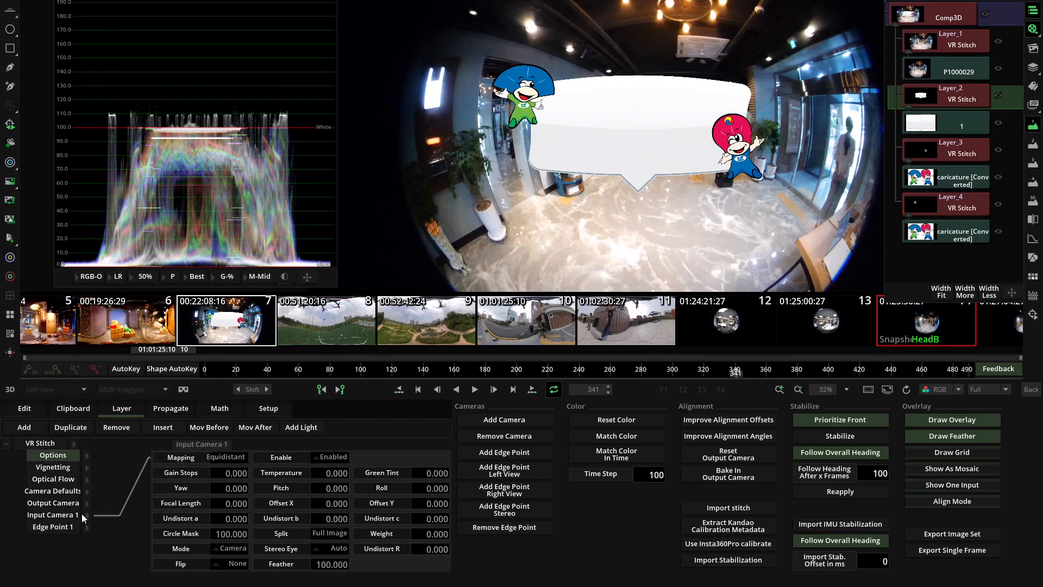
left_click(169, 502)
left_click_drag(231, 504, 363, 487)
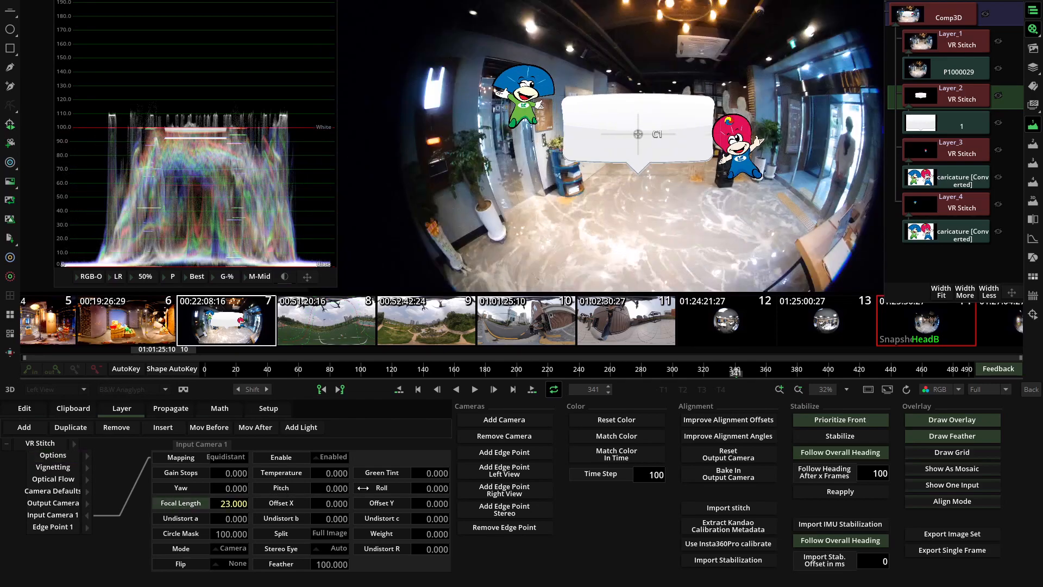
left_click(185, 393)
left_click(898, 240)
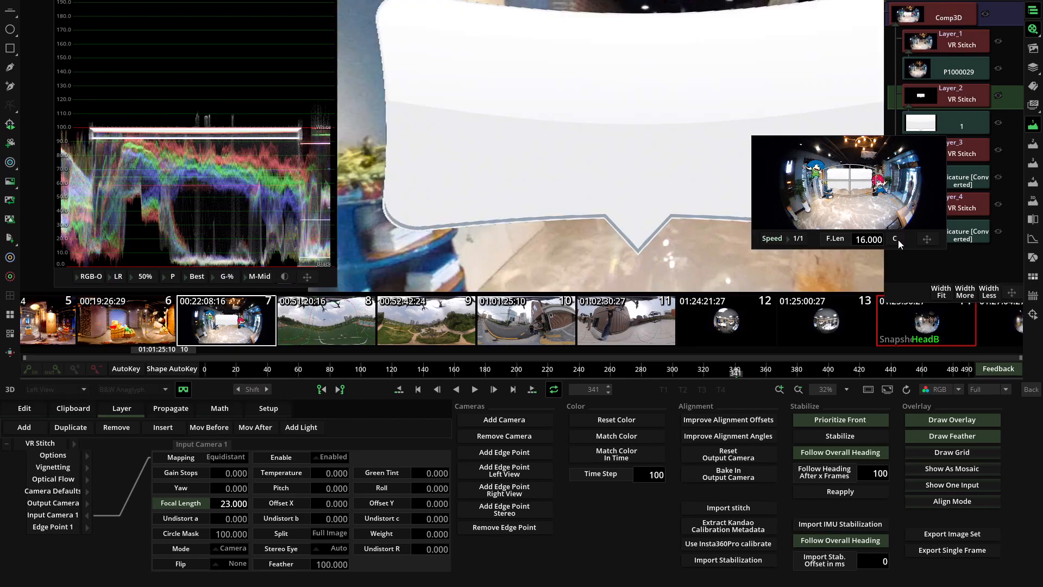
left_click(183, 390)
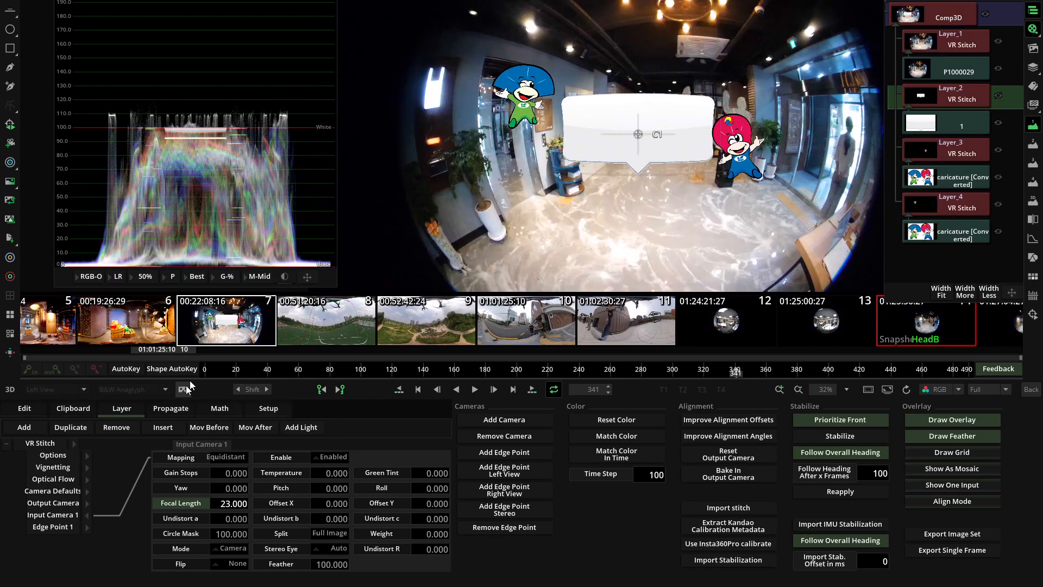
- Set Input Camera 1 to yaw 32 and focal length 46 on Layer_3, and to yaw -29 and focal length 47 on Layer_4
left_click(943, 155)
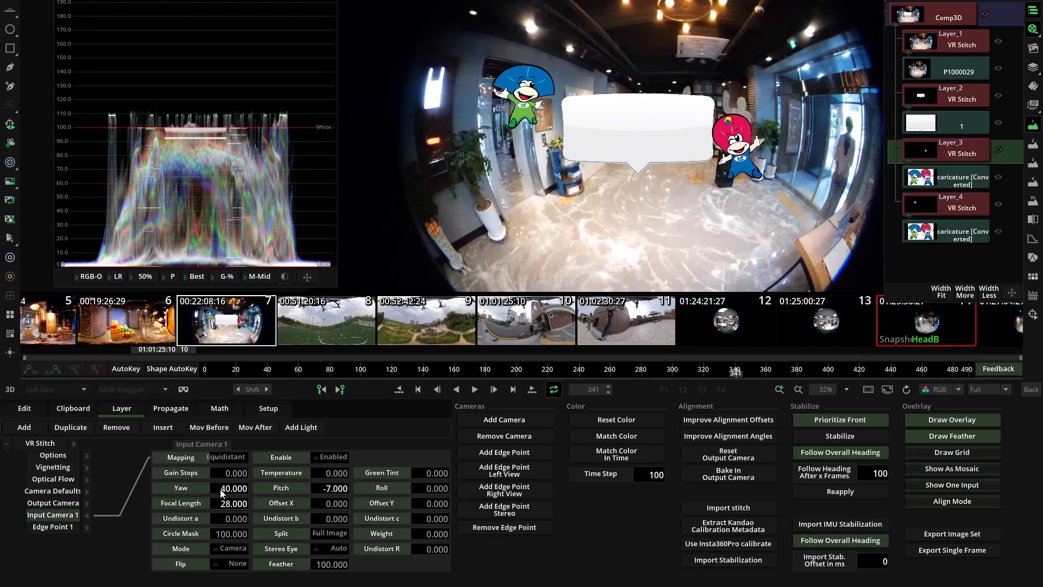
left_click_drag(240, 488, 353, 304)
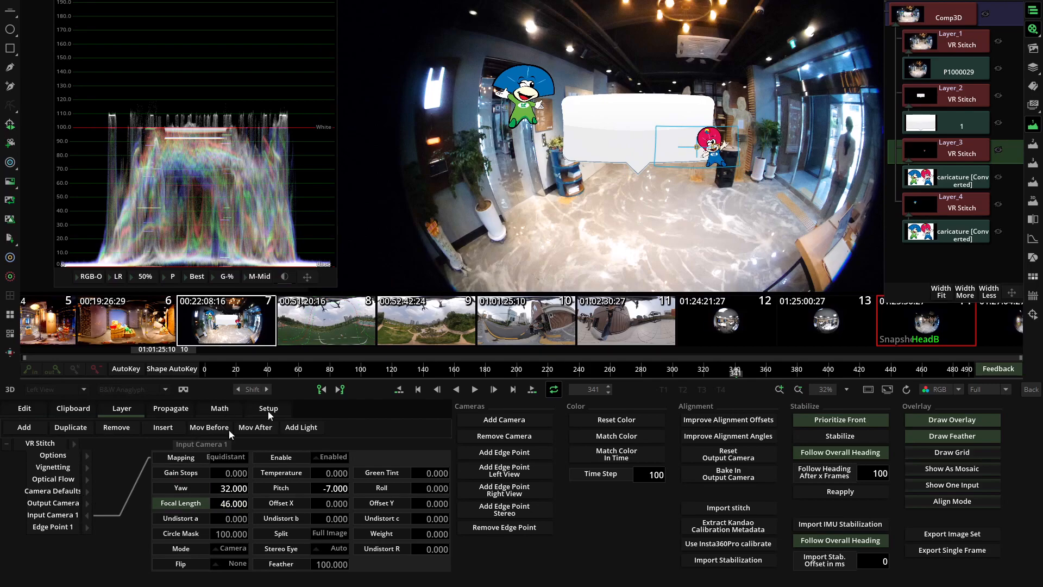
left_click(960, 203)
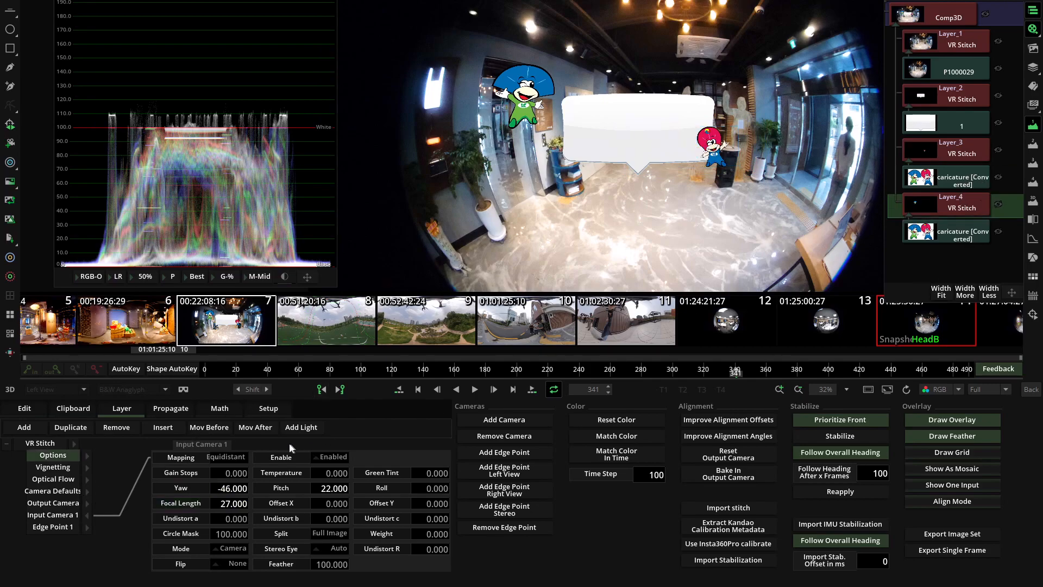
left_click_drag(228, 492, 336, 506)
left_click_drag(227, 492, 200, 505)
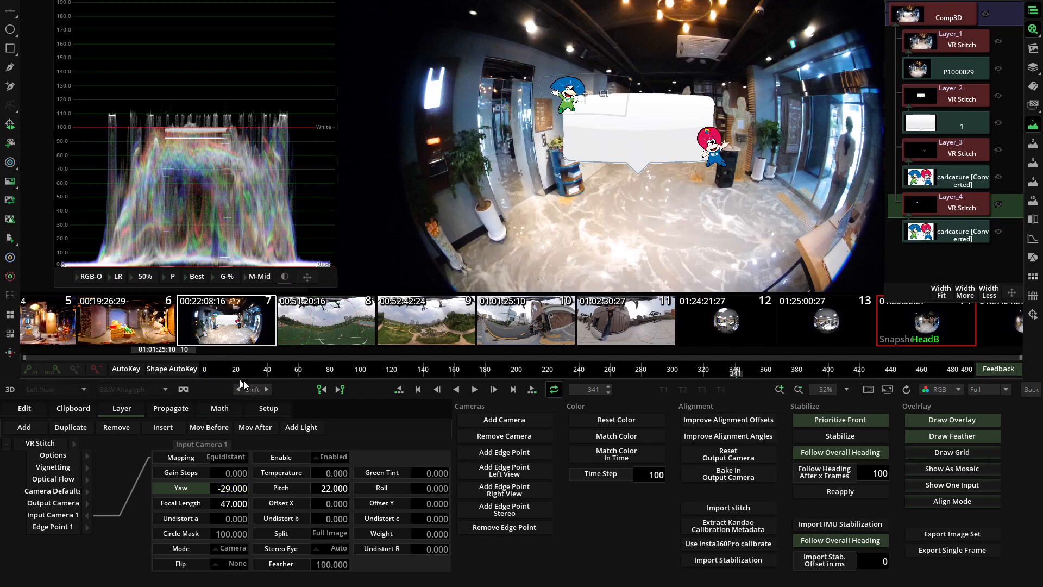
- Look around the composite in the VR view to check both characters beside the speech bubble, and return to the flat view
left_click(183, 390)
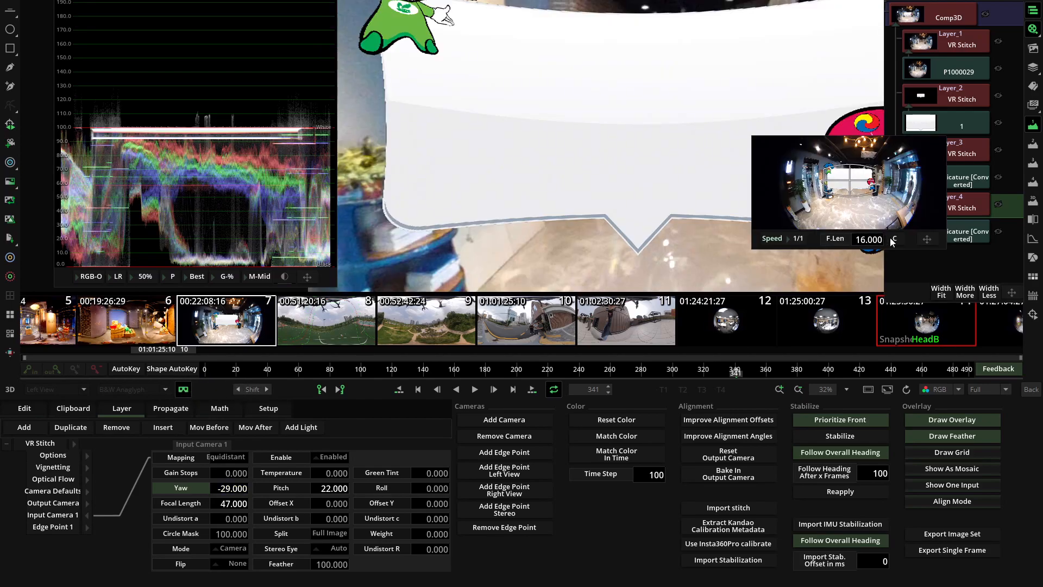
left_click(873, 185)
mouse_move(876, 179)
left_mouse_down()
mouse_move(861, 174)
mouse_move(881, 187)
left_mouse_up()
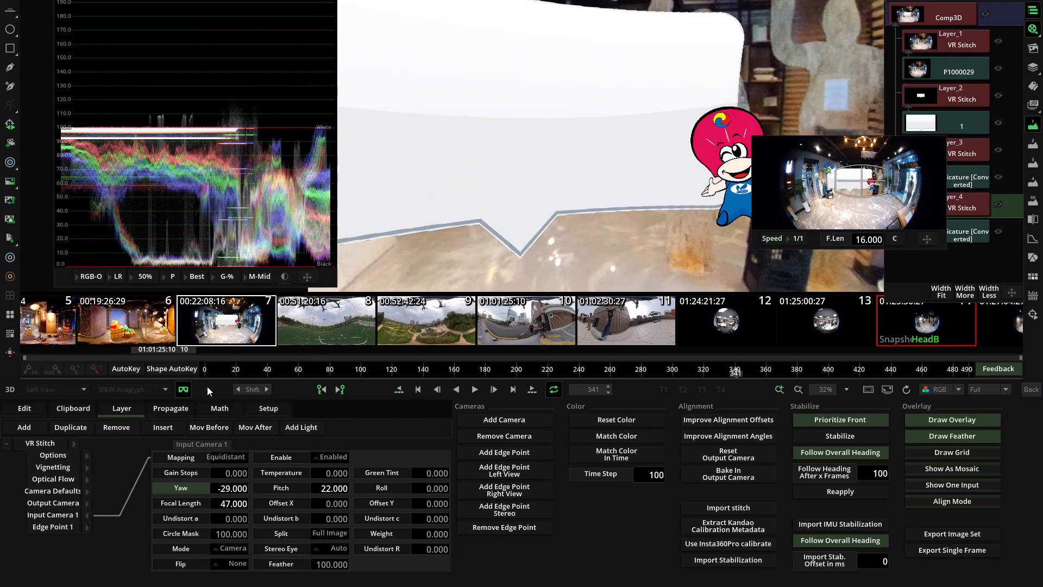
left_click(183, 389)
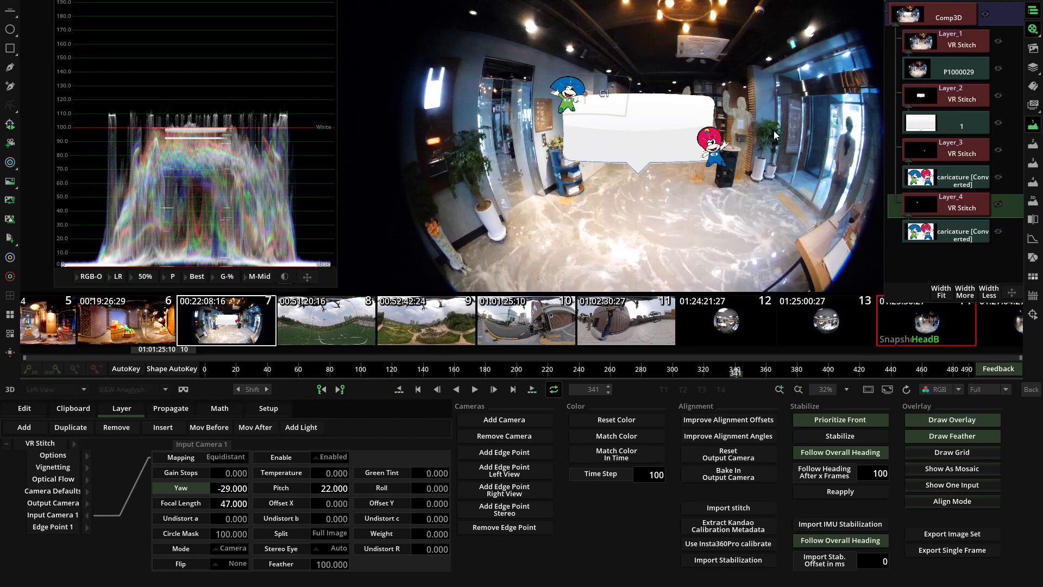
- Return to the timeline and add a Title generator below the composite stack
left_click(1031, 389)
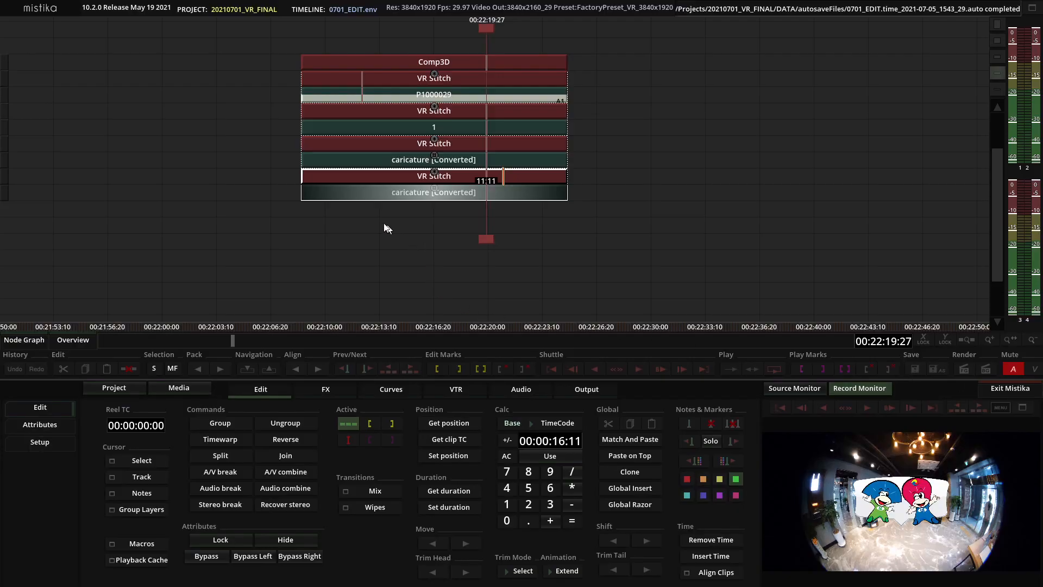
left_click(328, 391)
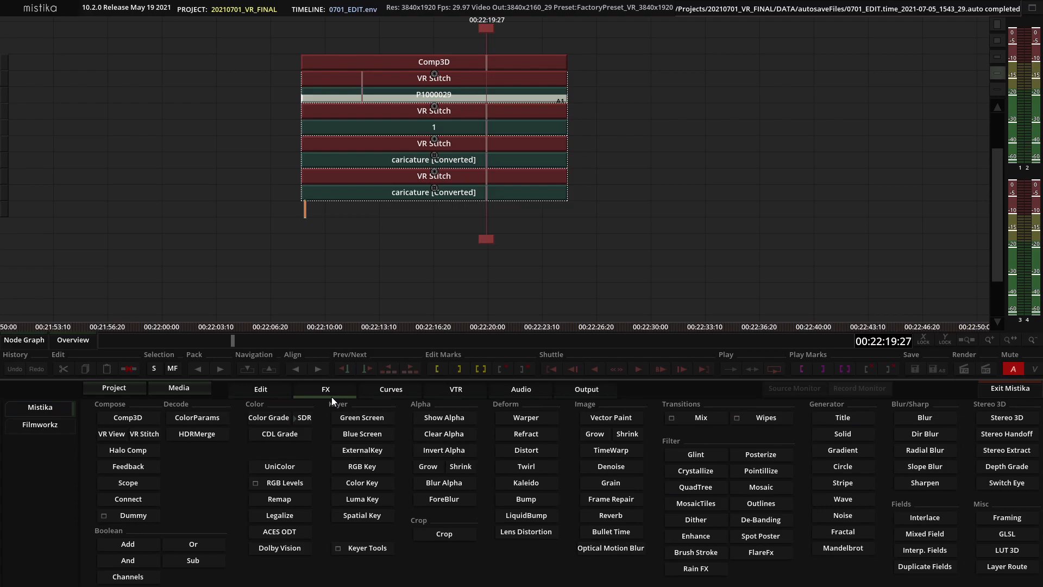
left_click(843, 421)
- Give the Title clip the duration of the bottom caricature clip and align its start with the rest of the stack
left_click(343, 193)
left_click(266, 387)
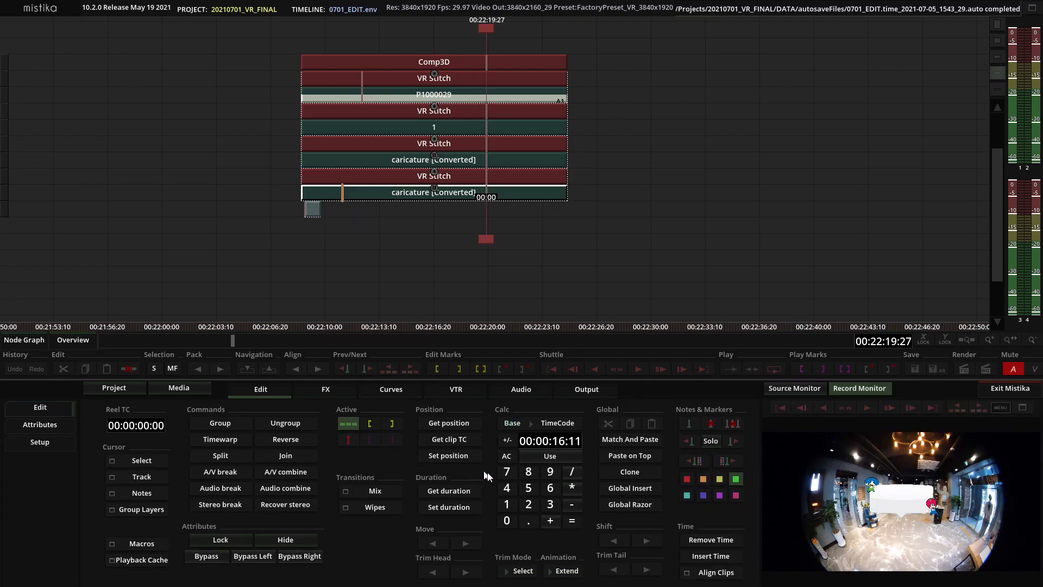
left_click(461, 488)
left_click_drag(322, 237, 282, 209)
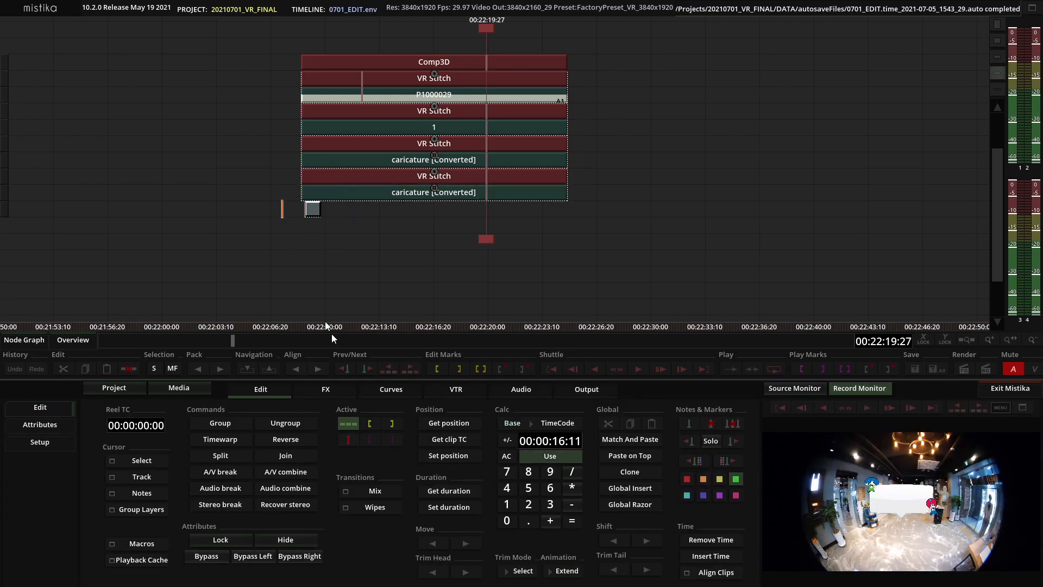
left_click(440, 512)
left_click_drag(592, 49, 281, 235)
left_click(296, 369)
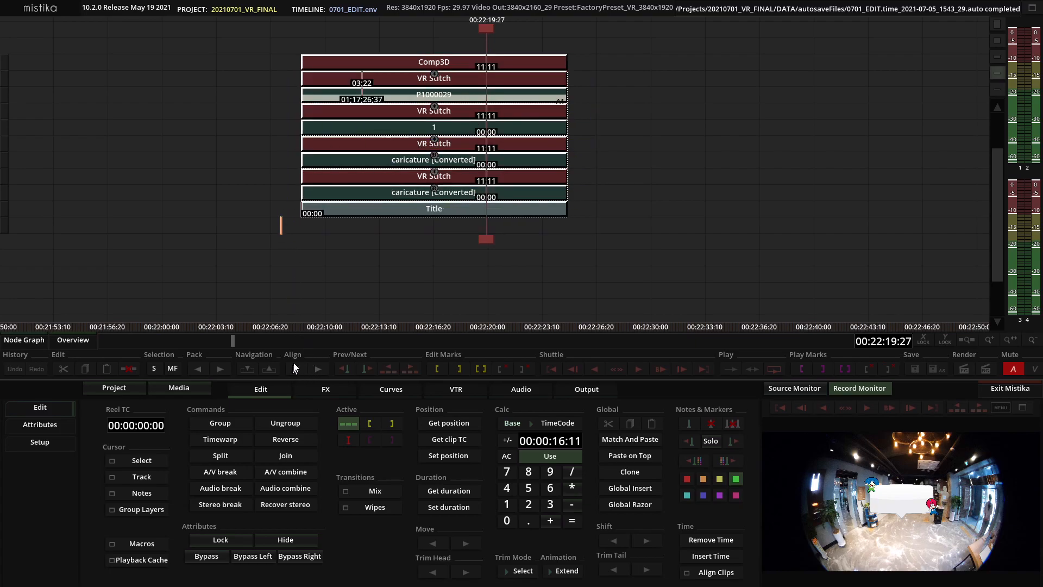
left_click(324, 287)
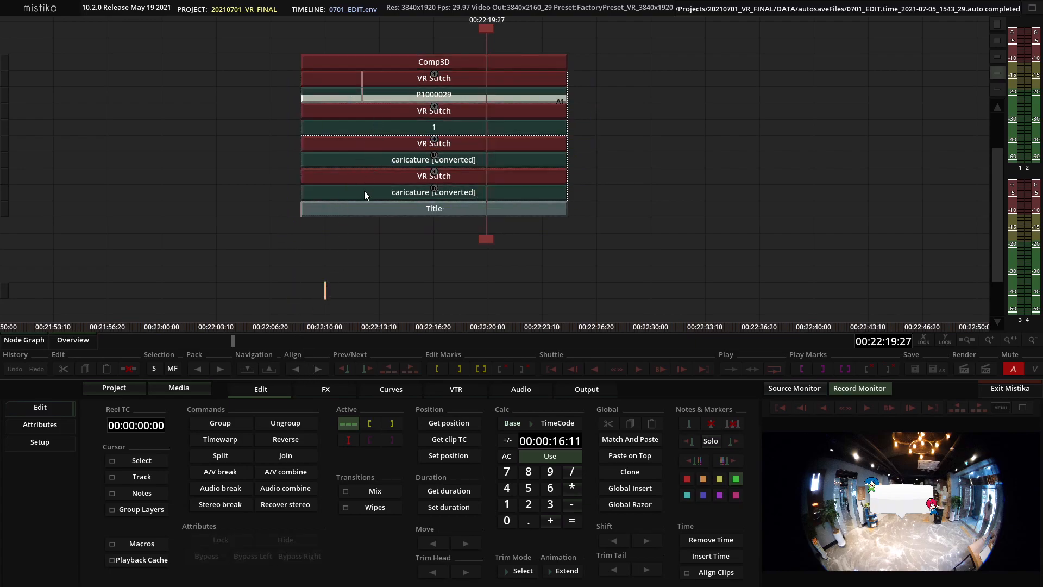
- Extend the Comp3D effect down over the Title clip and open Comp3D for editing
left_click(408, 64)
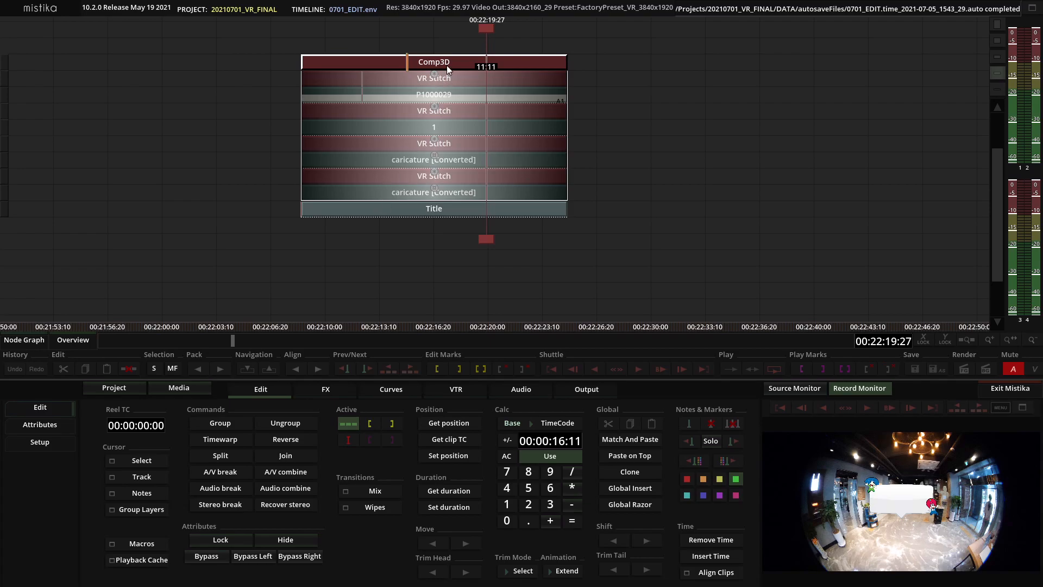
left_click_drag(441, 201, 441, 239)
double_click(428, 72)
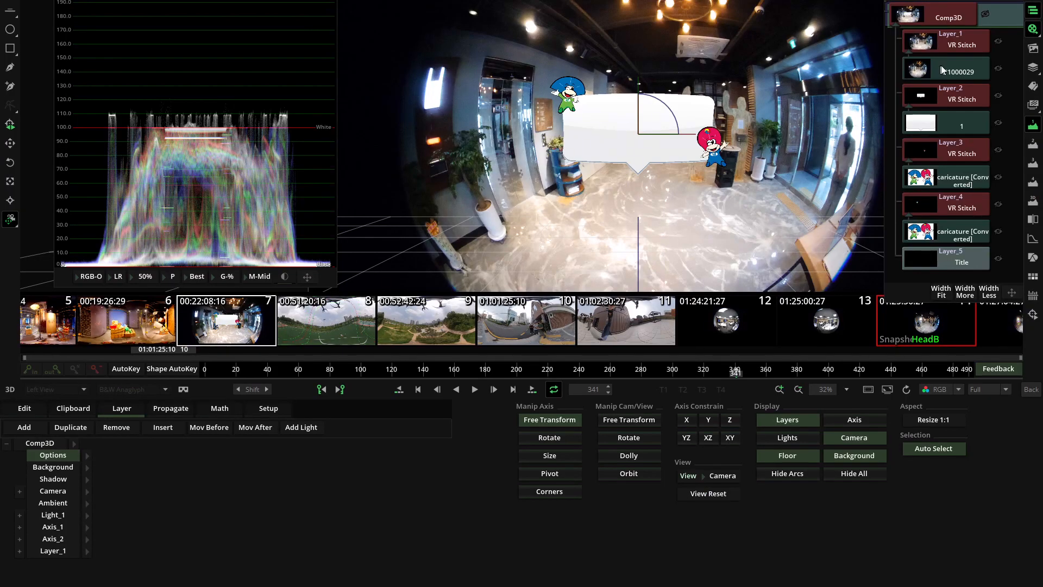
- Open the title interface of Layer_5, enter "전주에 오신 것을 환영합니다" without a final period and select the whole text
left_click(966, 265)
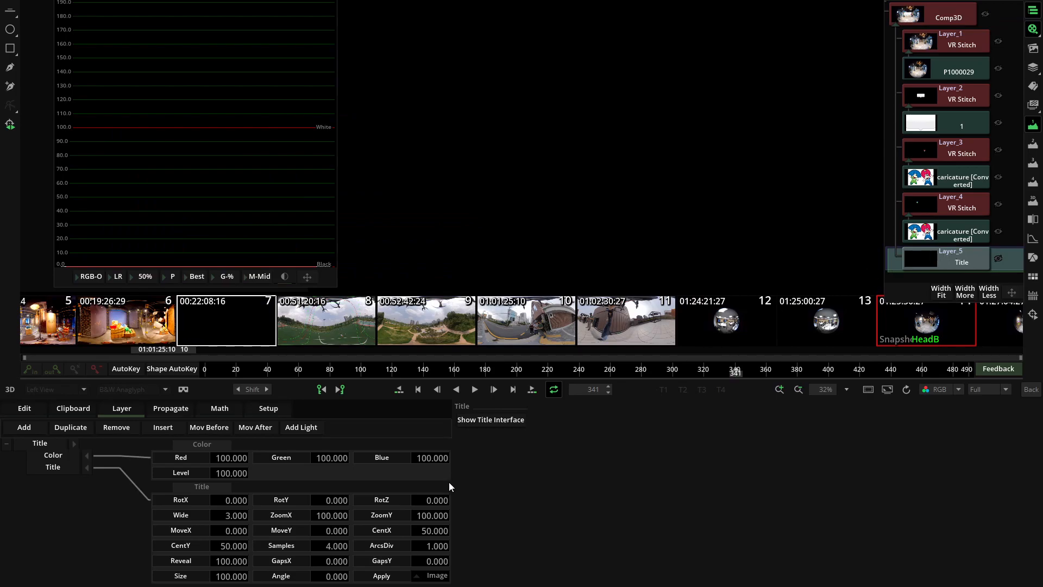
left_click(486, 420)
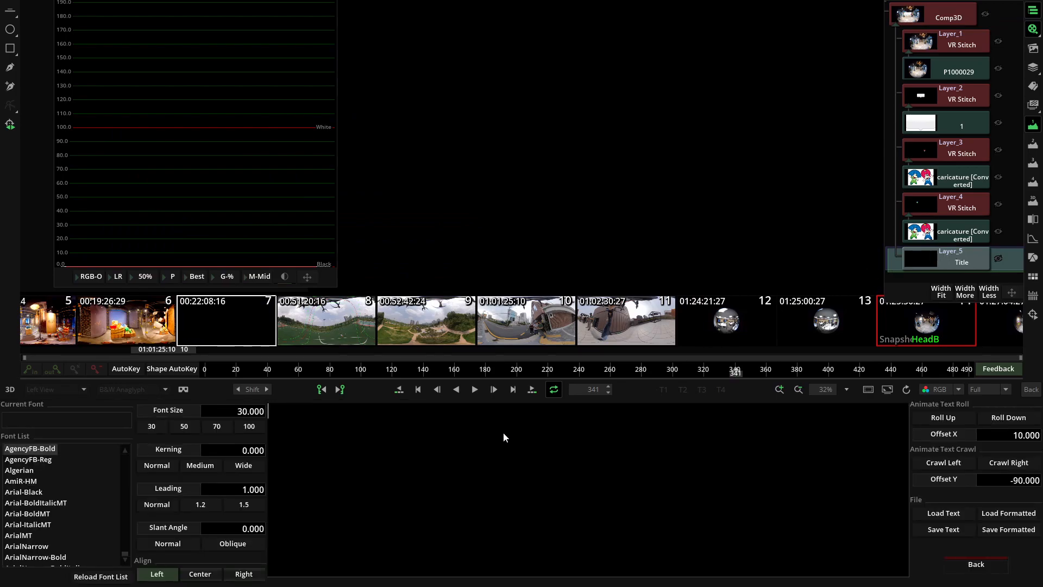
type("ㅈ")
type("주에 오")
type("신 것을 환영ㅎ")
type("합니다.")
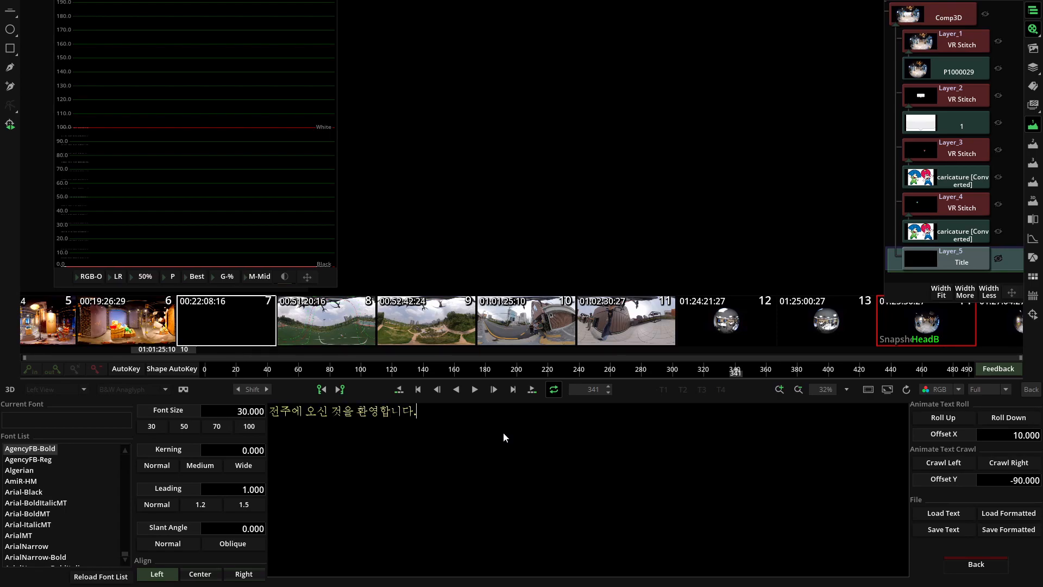
key("BackSpace")
key("ctrl+a")
- Move the title text toward the lower middle of the frame and set it in tvNEnjoystoriesB at size 100
scroll(434, 98, "down", 1)
left_click_drag(403, 30, 570, 209)
left_click_drag(126, 556, 127, 556)
left_click(57, 538)
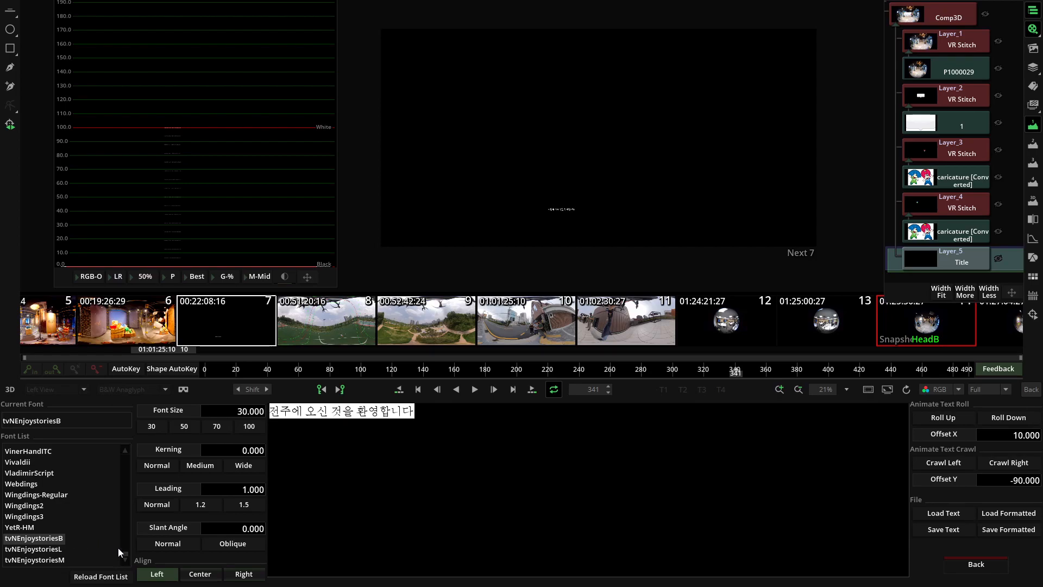
left_click(249, 427)
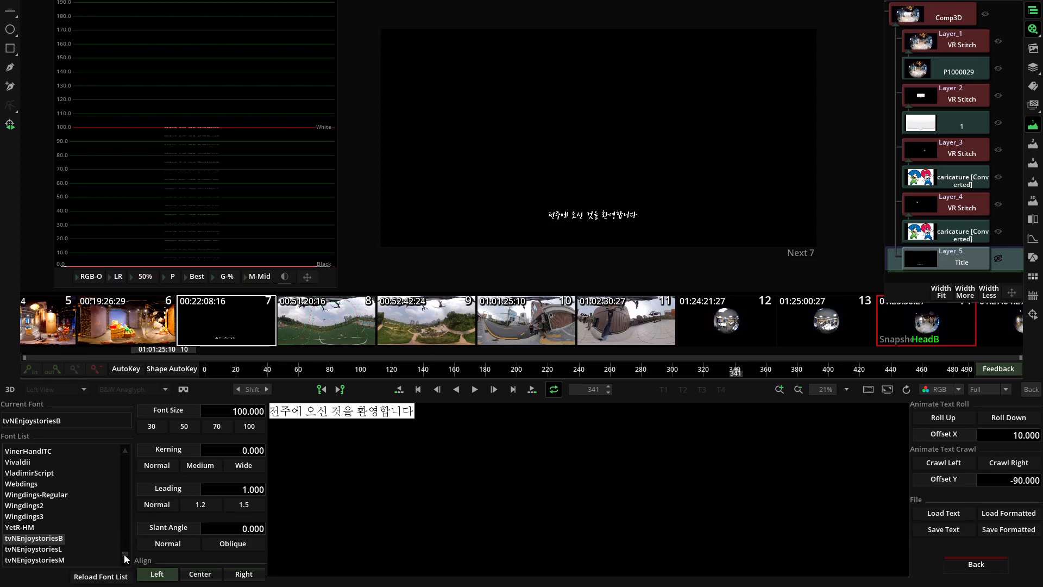
- Change the title font to NanumGothicBold and reposition the text in the frame
left_click_drag(125, 553, 134, 531)
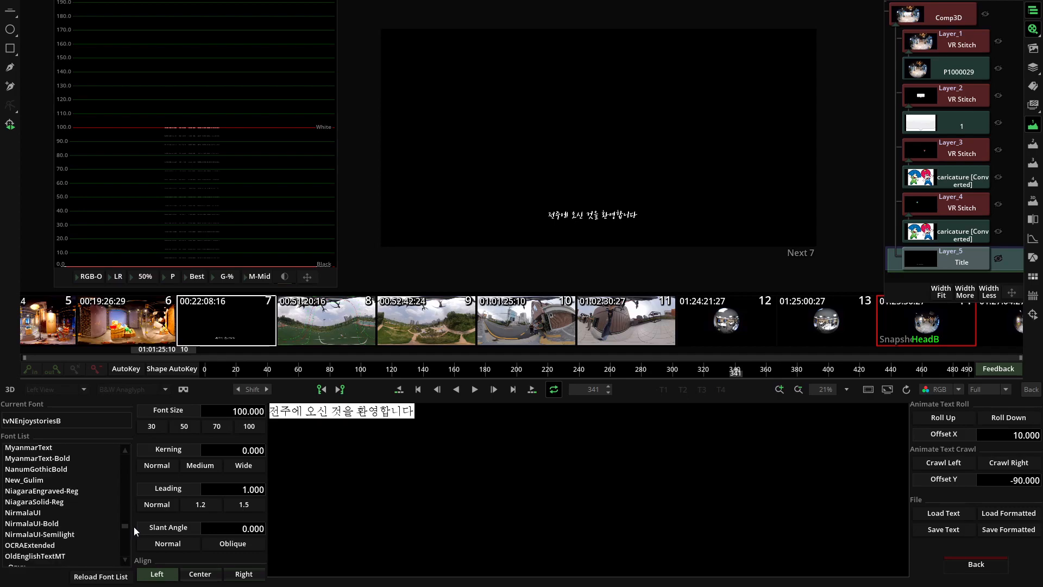
left_click(57, 470)
left_click_drag(626, 206, 569, 179)
scroll(568, 177, "down", 3)
- Try a font size of 500 on the title text
left_click(230, 412)
type("500")
key("Return")
scroll(542, 126, "down", 2)
scroll(553, 191, "down", 2)
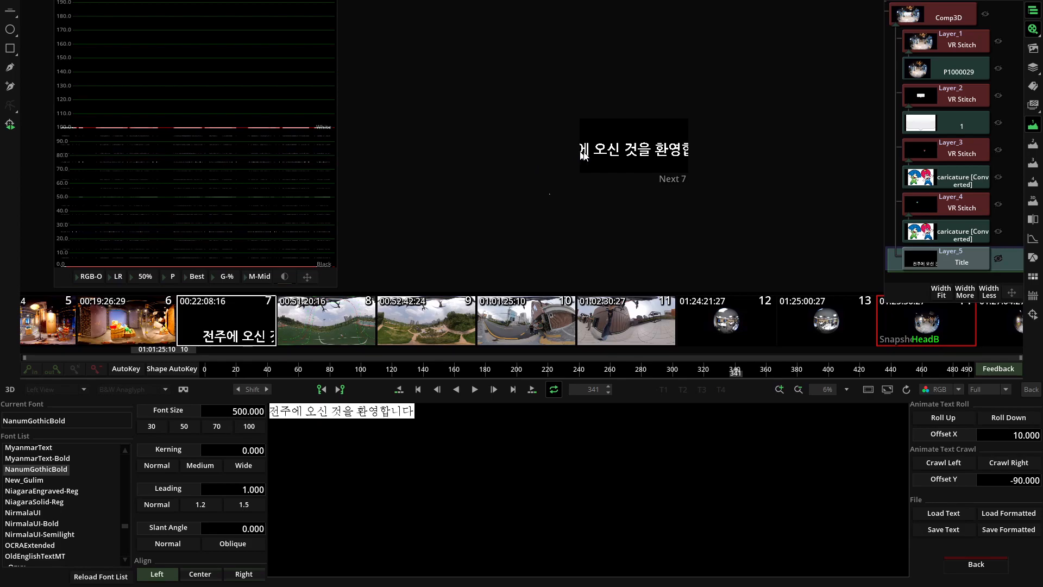
scroll(634, 178, "up", 1)
scroll(634, 178, "up", 1)
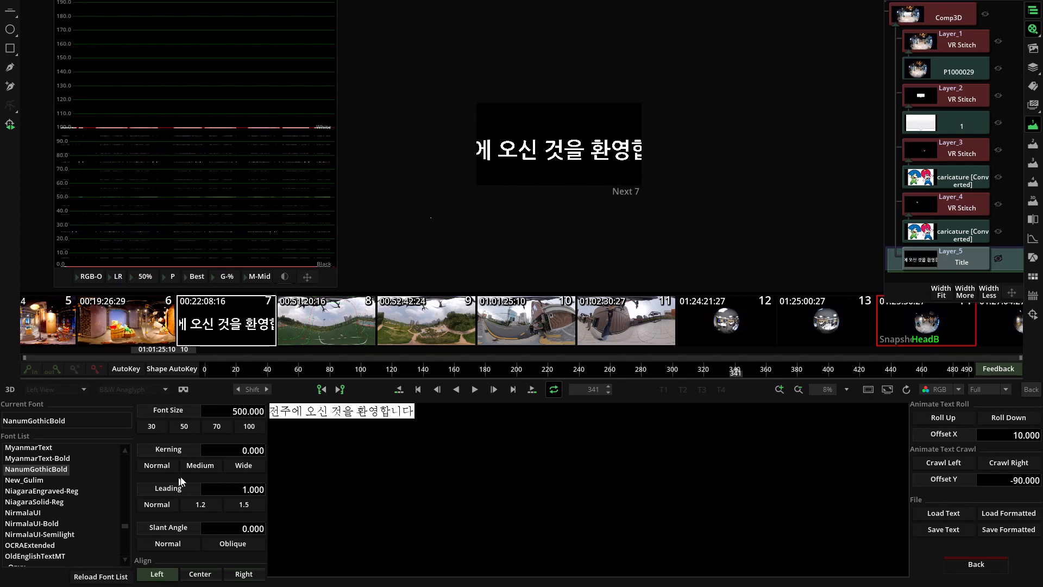
- Set the title's font size to 100 and move the text to the lower middle of the frame
left_click(252, 409)
type("100")
key("Return")
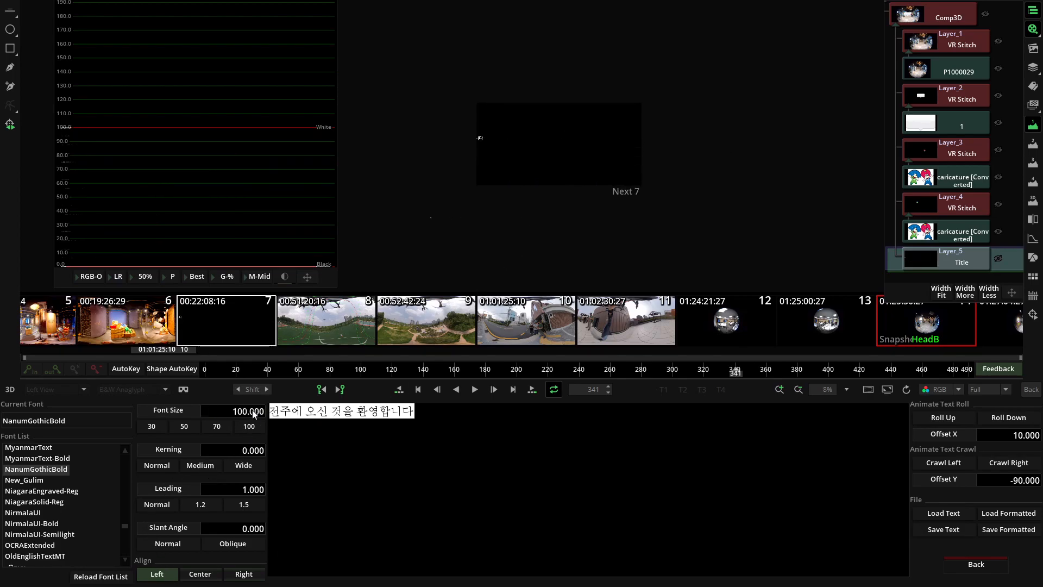
scroll(638, 175, "up", 5)
left_click_drag(664, 198, 581, 176)
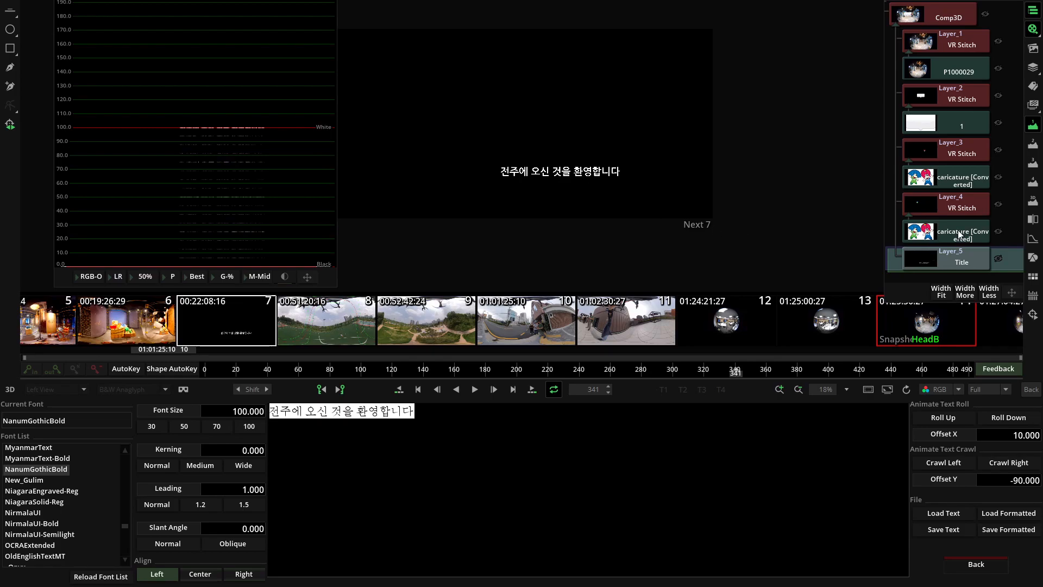
- Show the full composite and shift the Layer_5 title to MoveX 35.987 and MoveY -44.746 over the speech bubble
left_click(957, 11)
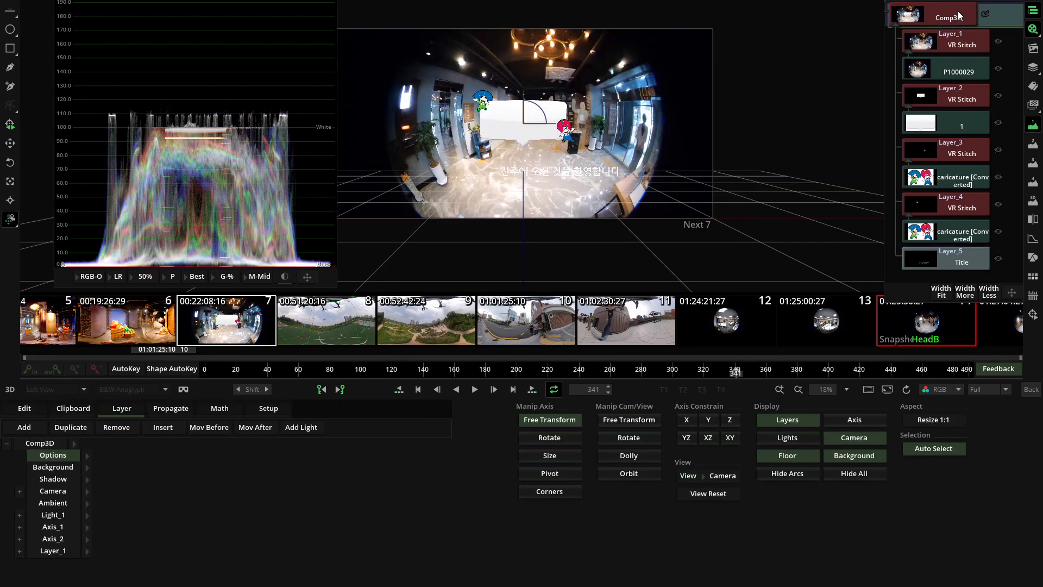
scroll(672, 187, "up", 1)
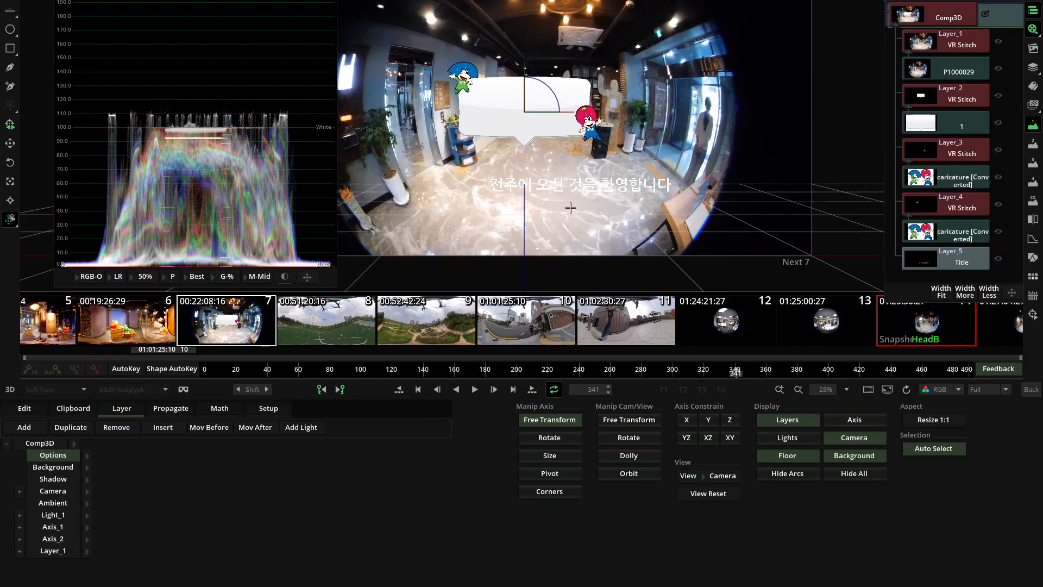
left_click(952, 261)
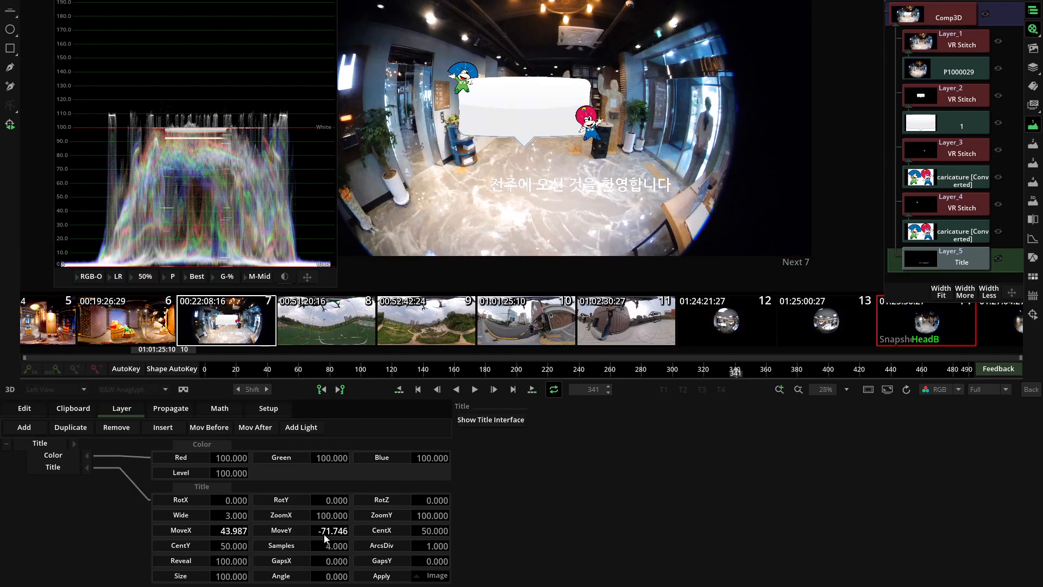
left_click_drag(338, 530, 492, 526)
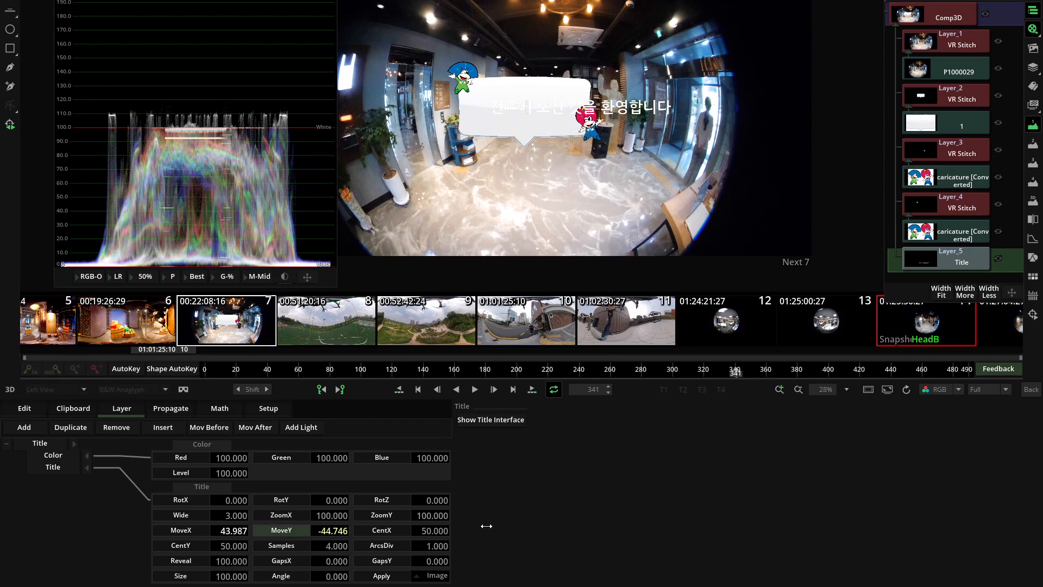
left_click_drag(258, 525, 197, 526)
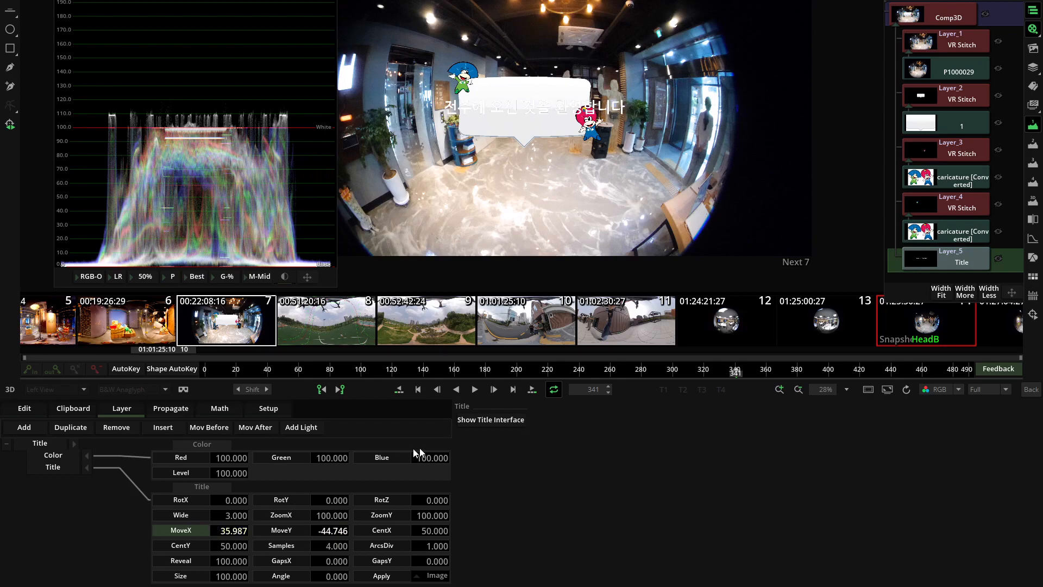
- Set the title text to size 70 with center alignment and reset its MoveX to 0
left_click(498, 420)
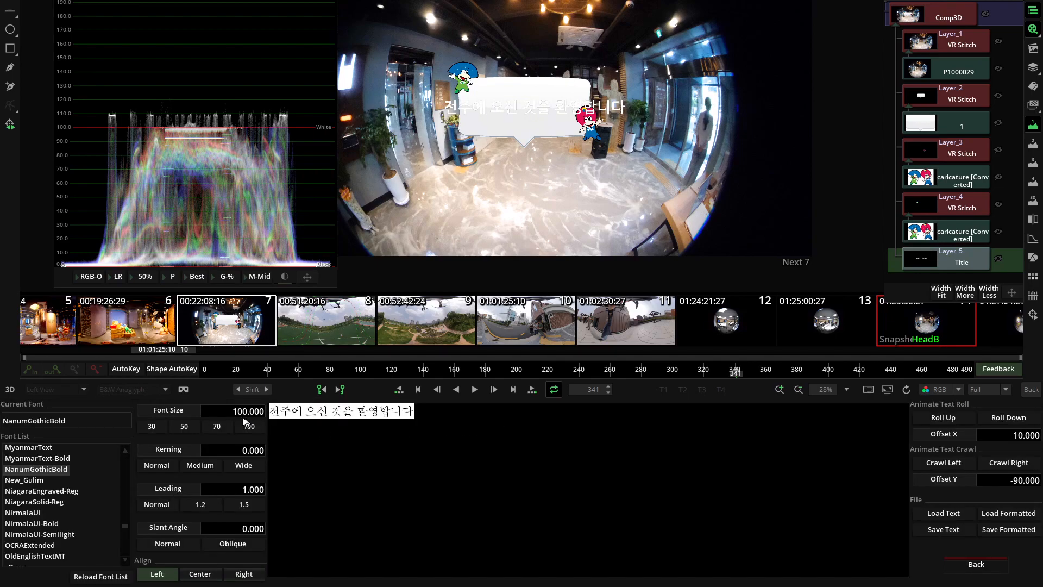
left_click(218, 426)
left_click(204, 576)
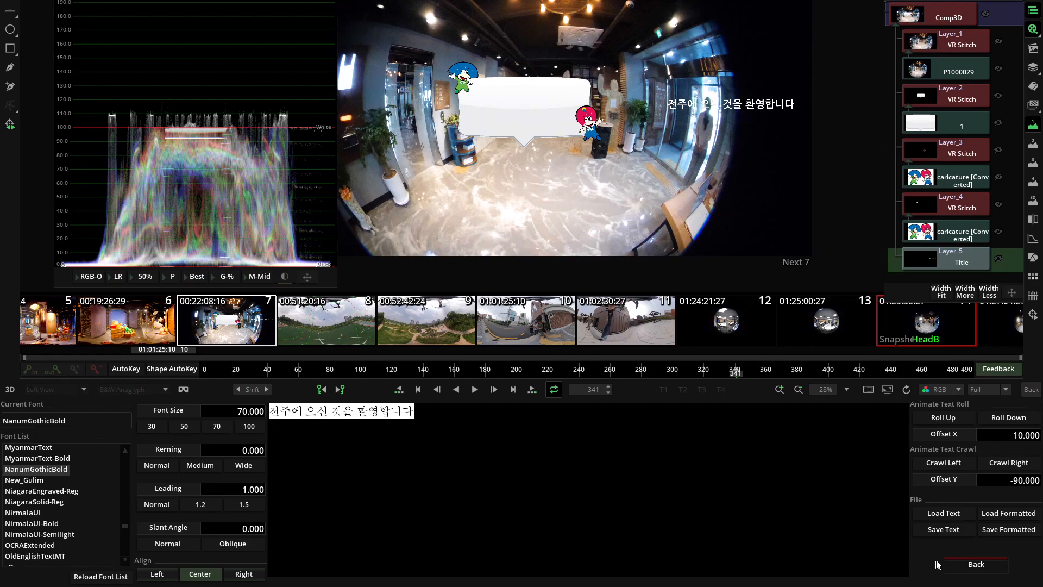
left_click(972, 565)
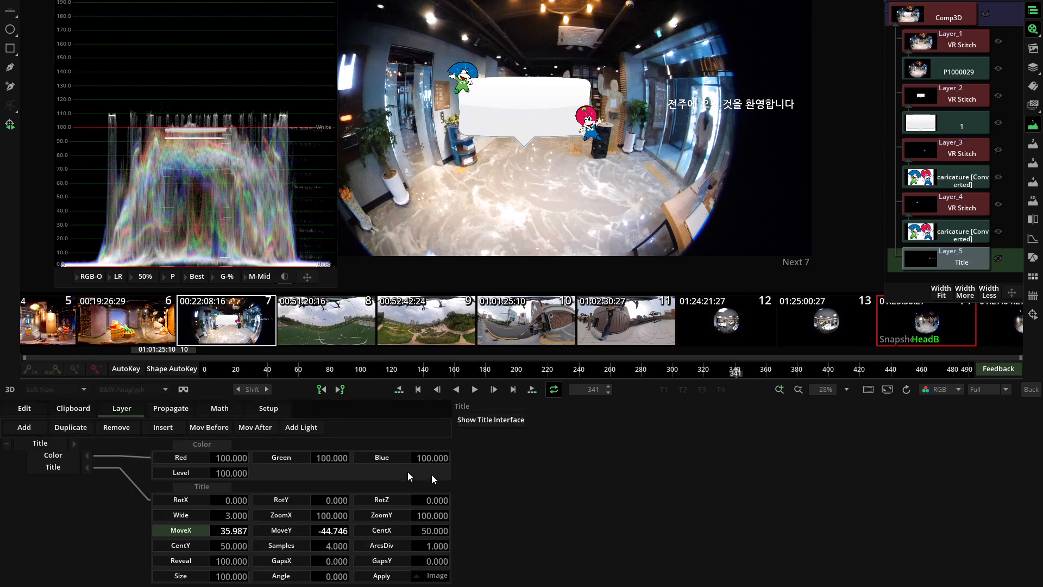
double_click(181, 534)
scroll(542, 143, "up", 4)
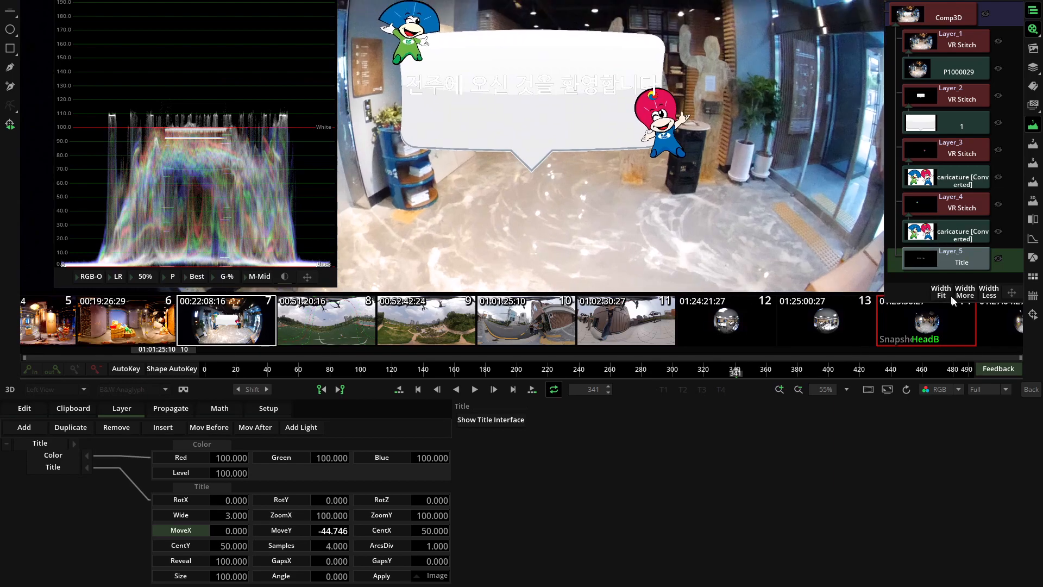
- Recolor the Layer_5 title text to dark gray at 11.111 for red, green and blue, after trying black and orange swatches
left_click(1033, 276)
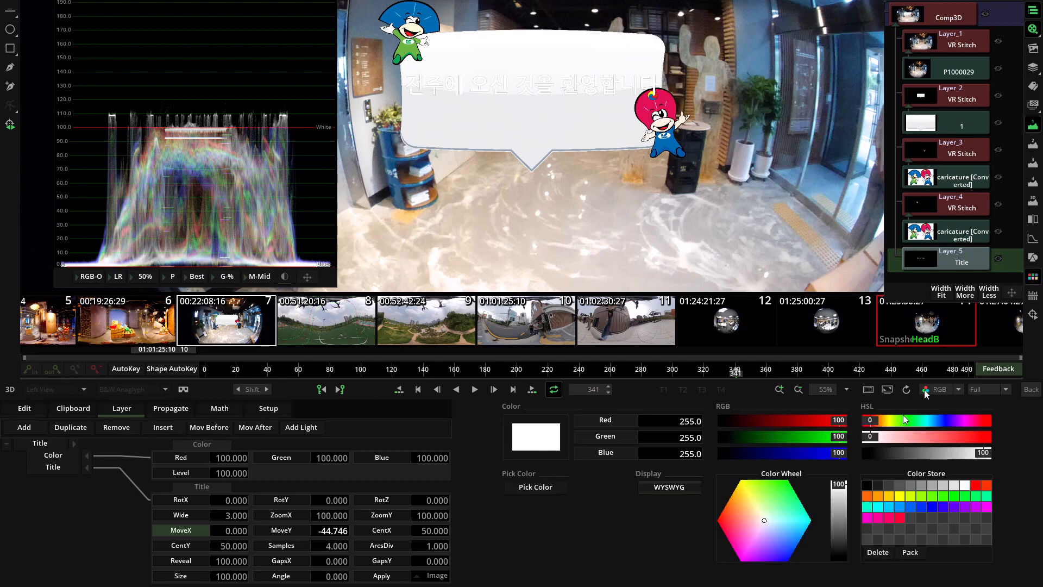
left_click(867, 485)
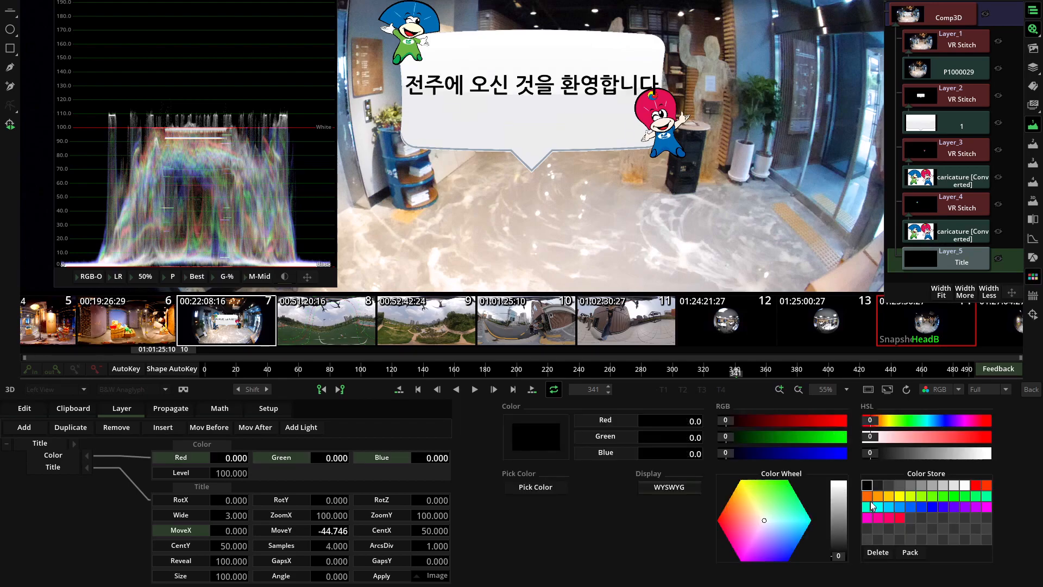
left_click(878, 496)
left_click(889, 496)
left_click(869, 496)
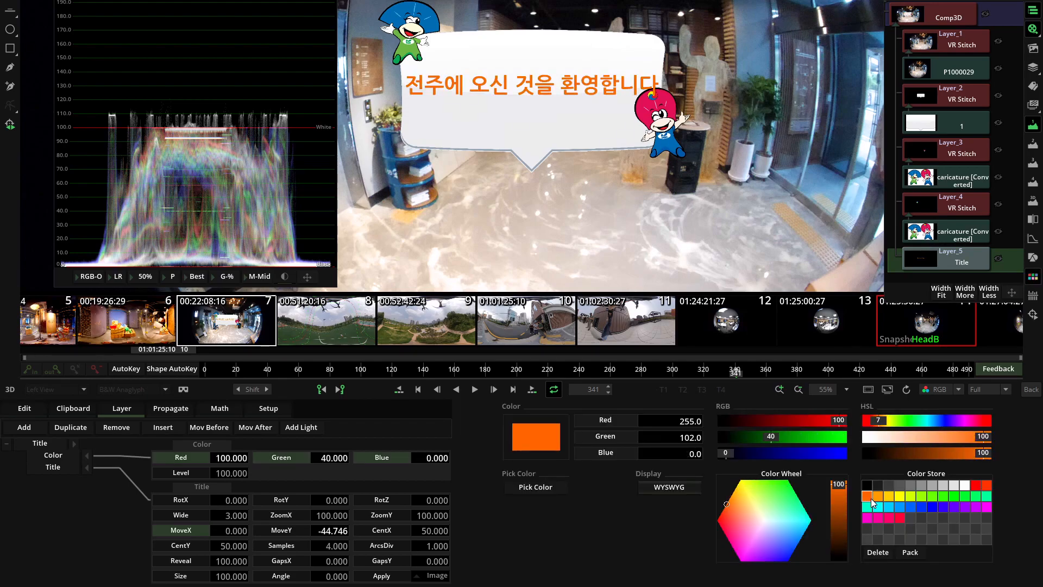
left_click(879, 488)
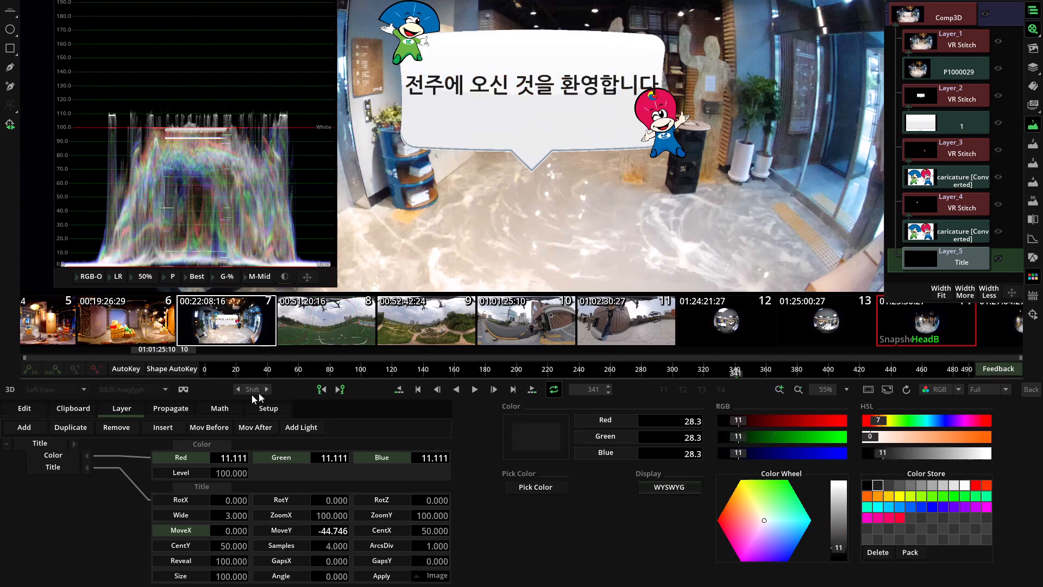
- Preview the title in the VR view, looking around the speech bubble to examine how the text is distorted
left_click(183, 389)
left_click_drag(854, 190, 826, 193)
scroll(524, 162, "down", 2)
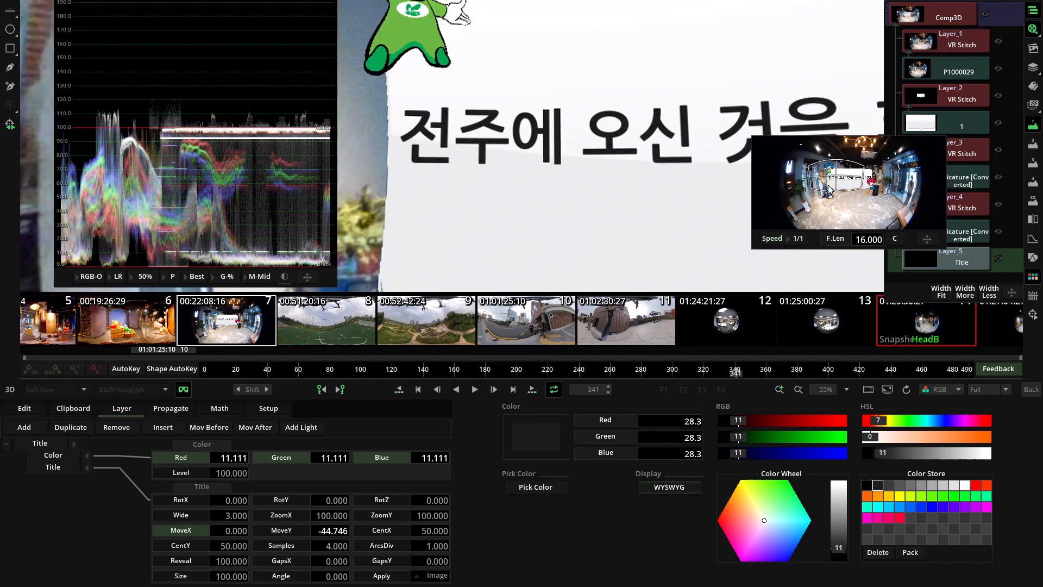
scroll(524, 159, "down", 3)
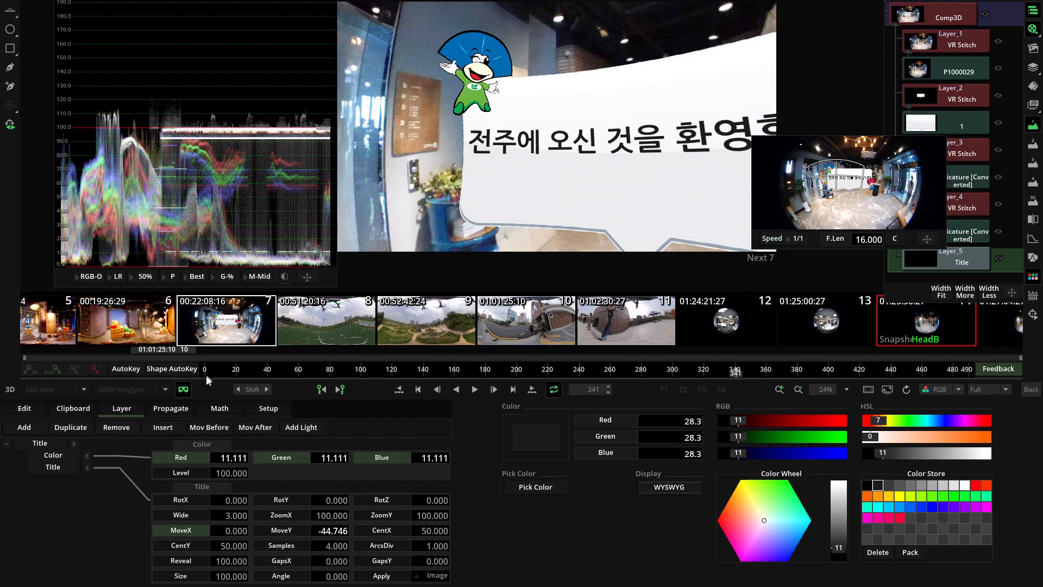
left_click(183, 389)
- Return to the timeline, apply a VR Stitch effect to the Title clip and reopen the Comp3D composite
left_click(1029, 393)
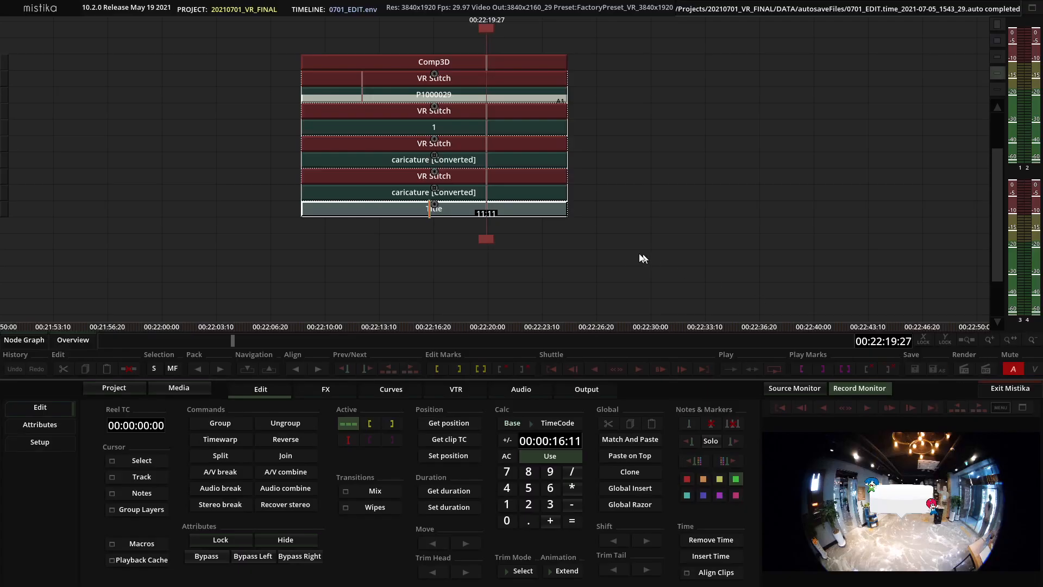
left_click(326, 390)
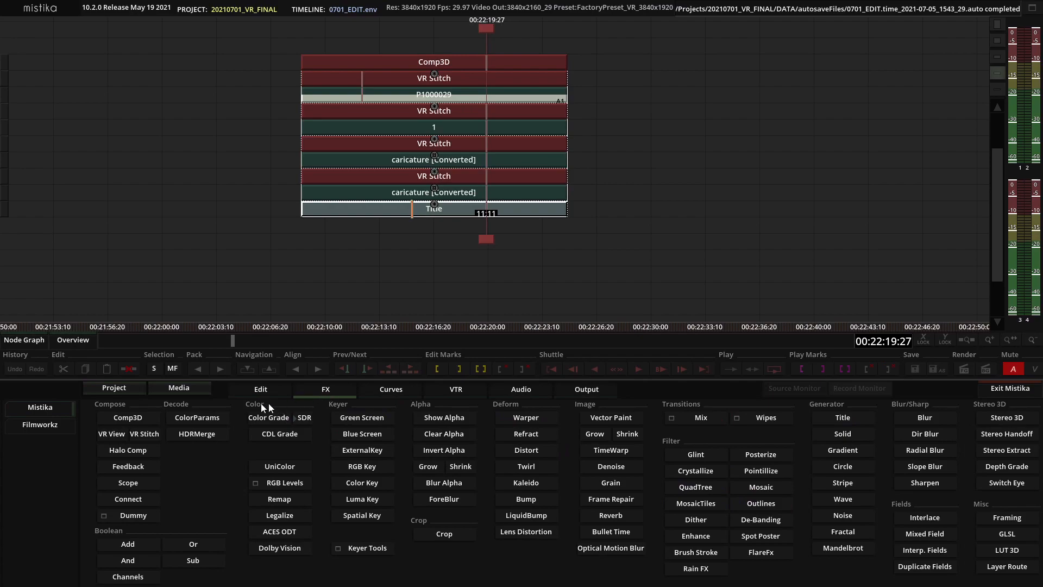
double_click(416, 61)
scroll(464, 110, "up", 5)
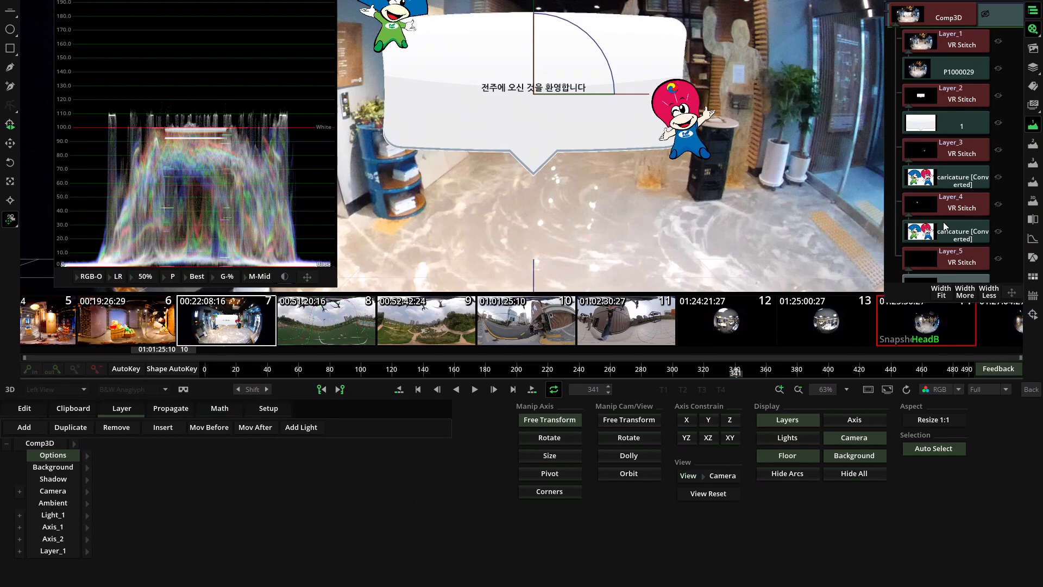
scroll(944, 222, "down", 1)
- Set Input Camera 1 of the Layer_5 VR Stitch to Focal Length 6.000 and Pitch 3.000
left_click(964, 242)
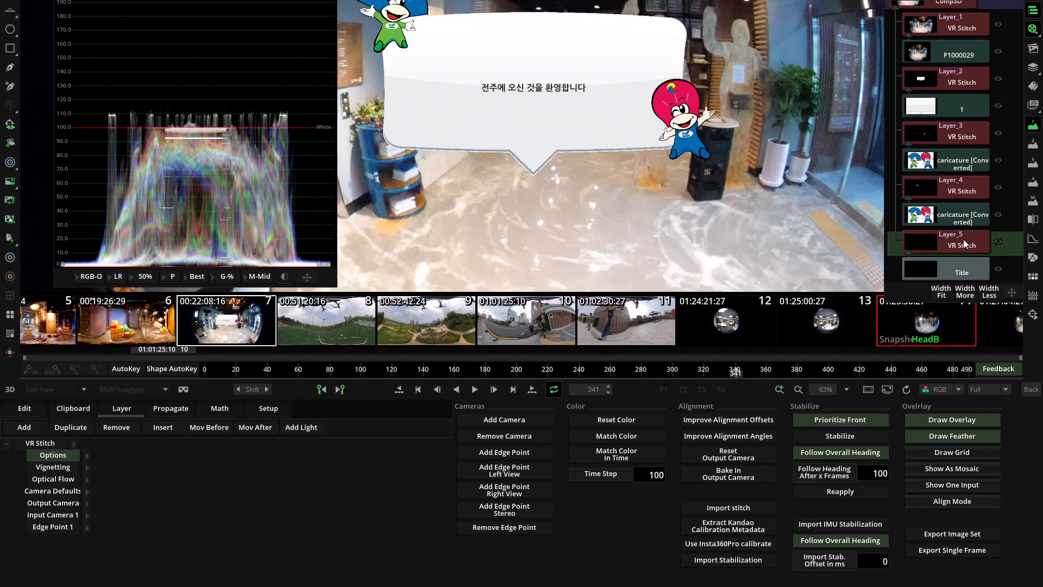
left_click(88, 515)
left_click_drag(179, 504, 226, 505)
left_click_drag(291, 492, 230, 485)
left_click(345, 487)
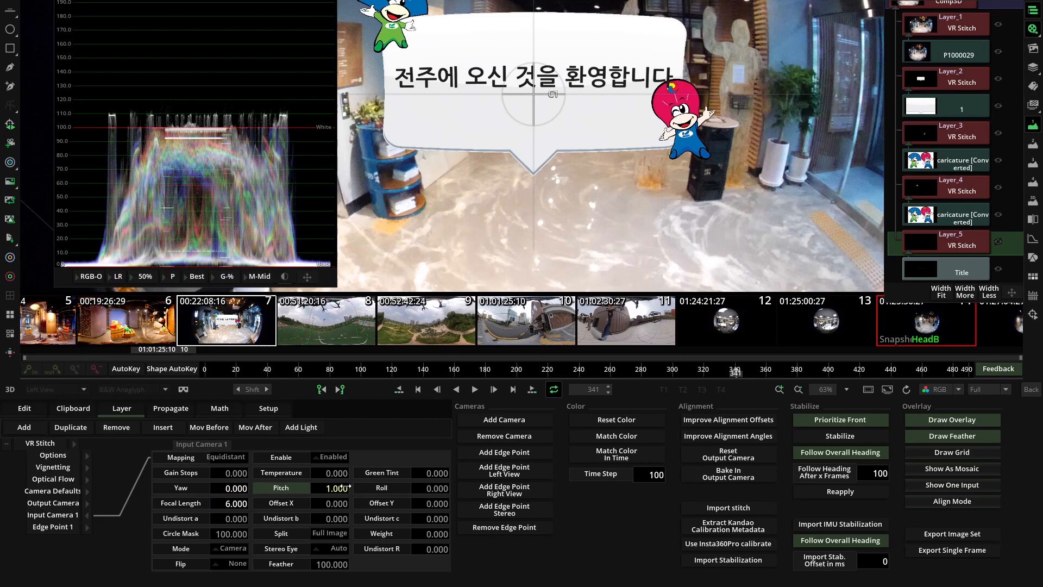
left_click_drag(345, 486, 352, 487)
- Check the stitched title in the VR view from its beginning to its end inside the bubble
left_click(183, 389)
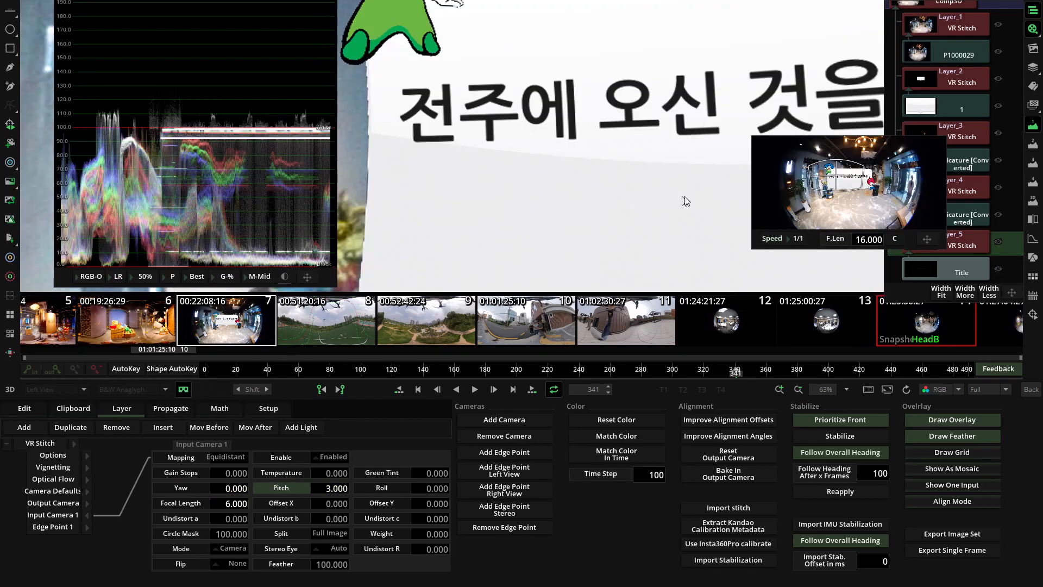
left_click(851, 175)
left_click_drag(849, 172, 862, 169)
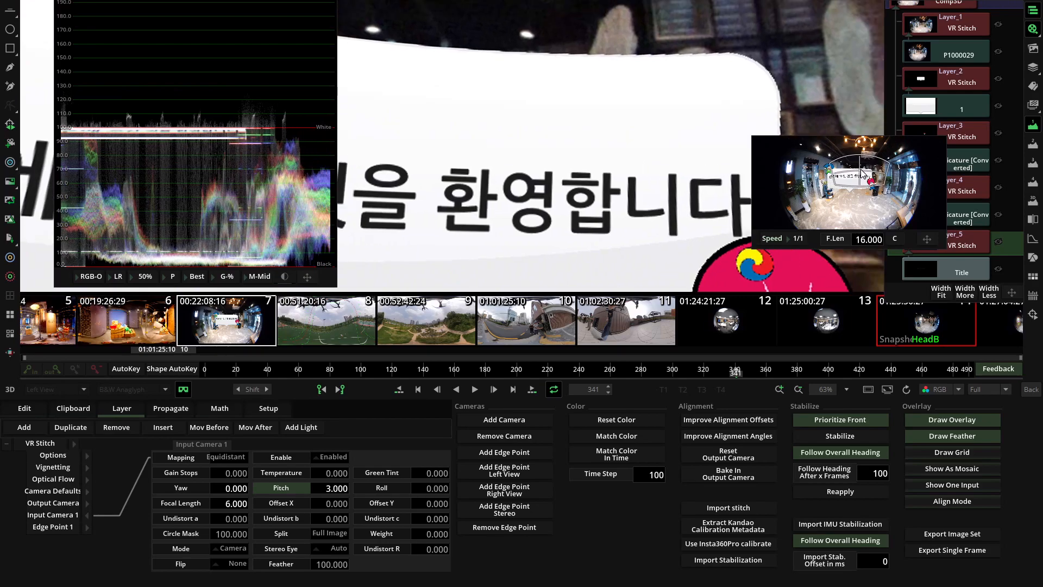
left_click(184, 389)
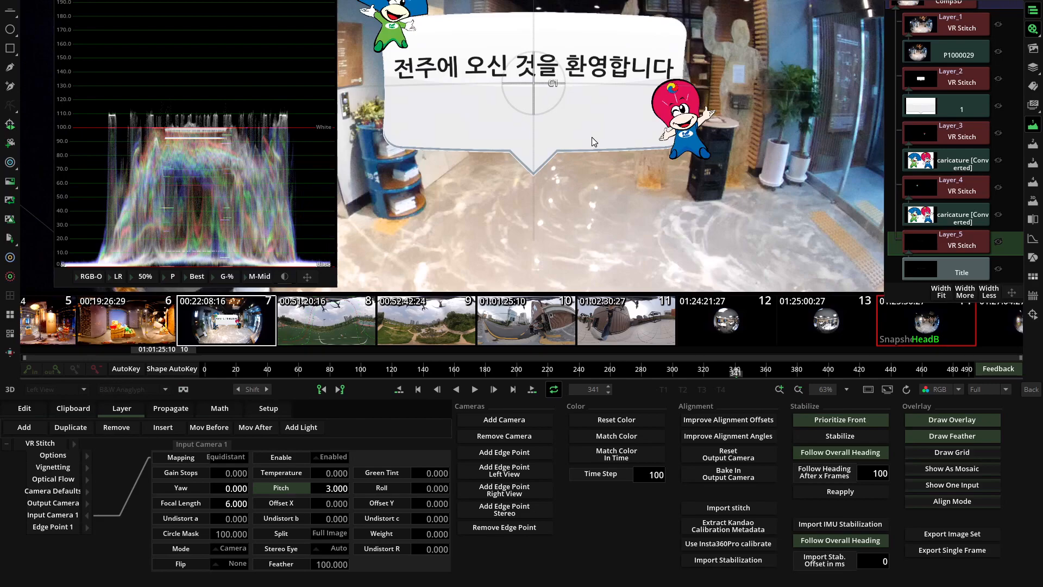
- Lower the title's Input Camera 1 Pitch to 1.000 and go to frame 0 of the clip
scroll(545, 94, "down", 4)
scroll(545, 94, "down", 2)
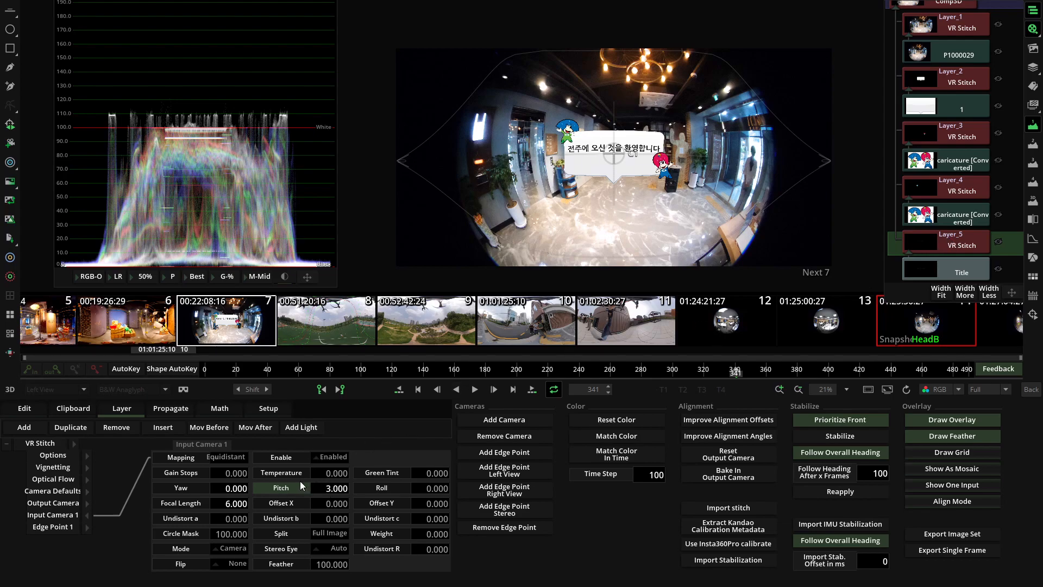
scroll(561, 207, "up", 4)
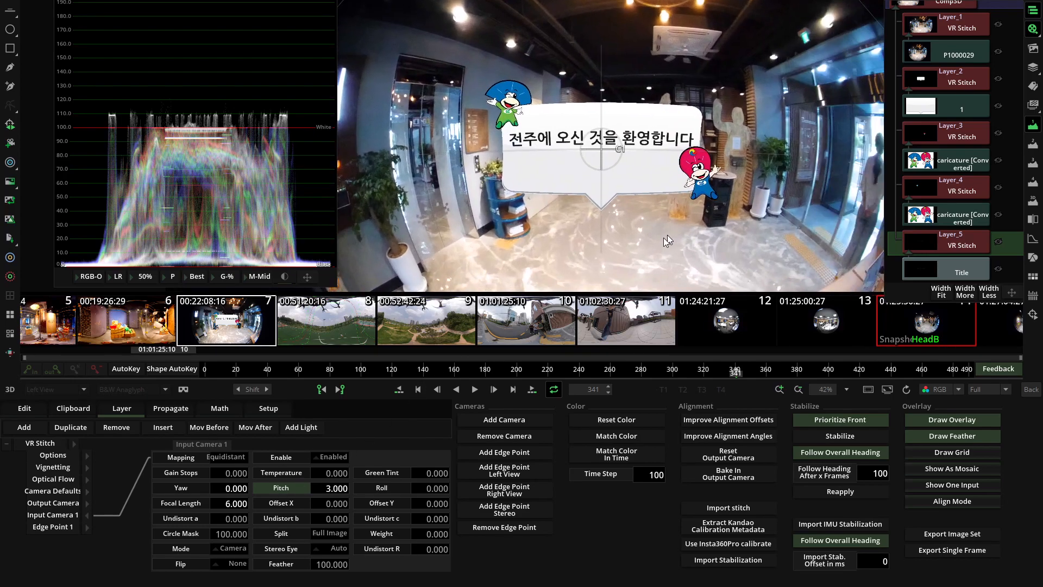
left_click_drag(327, 487, 314, 488)
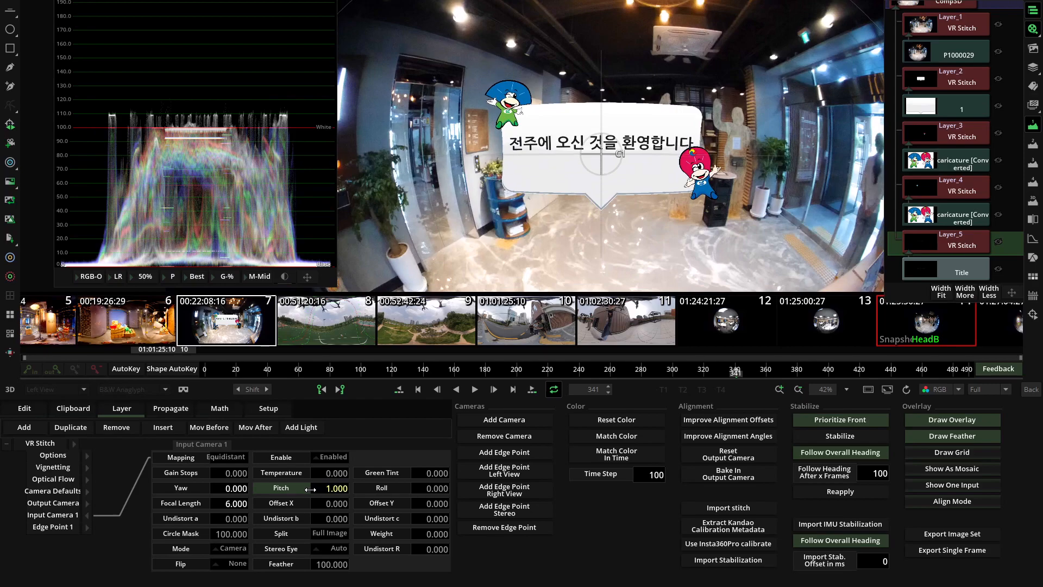
left_click_drag(217, 367, 197, 385)
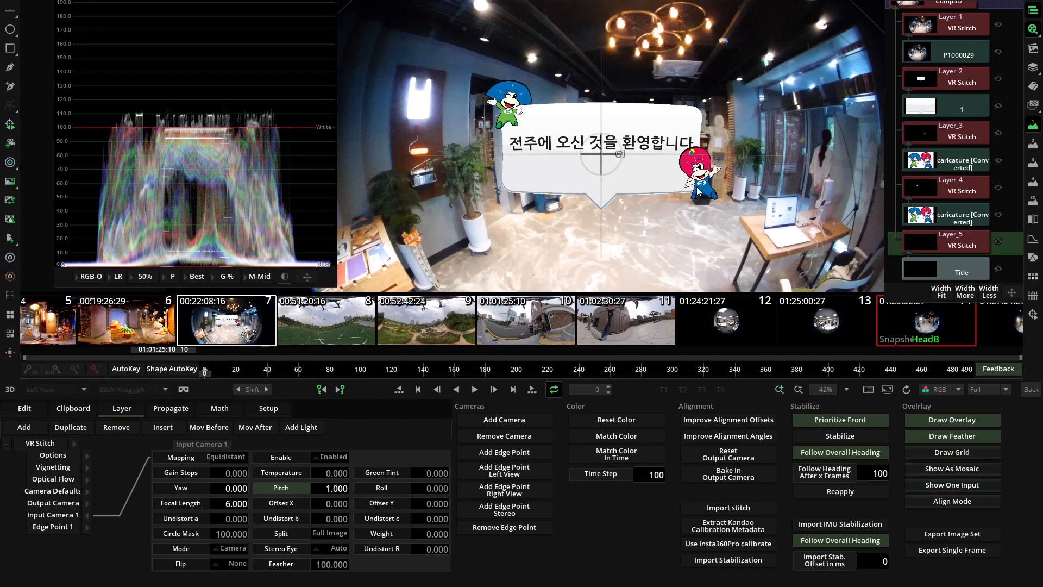
- Return to the timeline and group the speech bubble, caricature and title clips together with their VR Stitch effects
left_click(1031, 389)
left_click(452, 242)
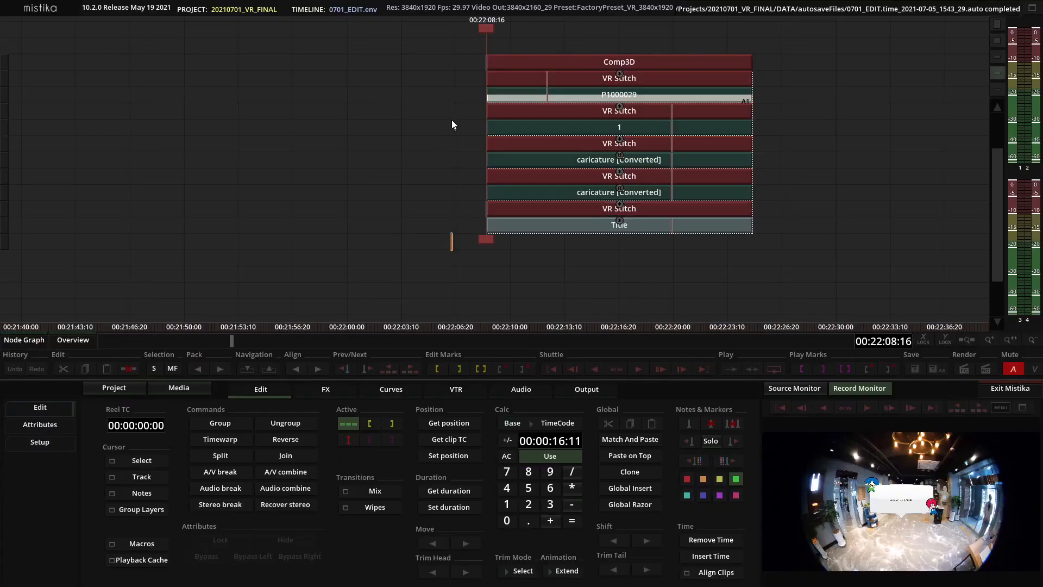
left_click(621, 227)
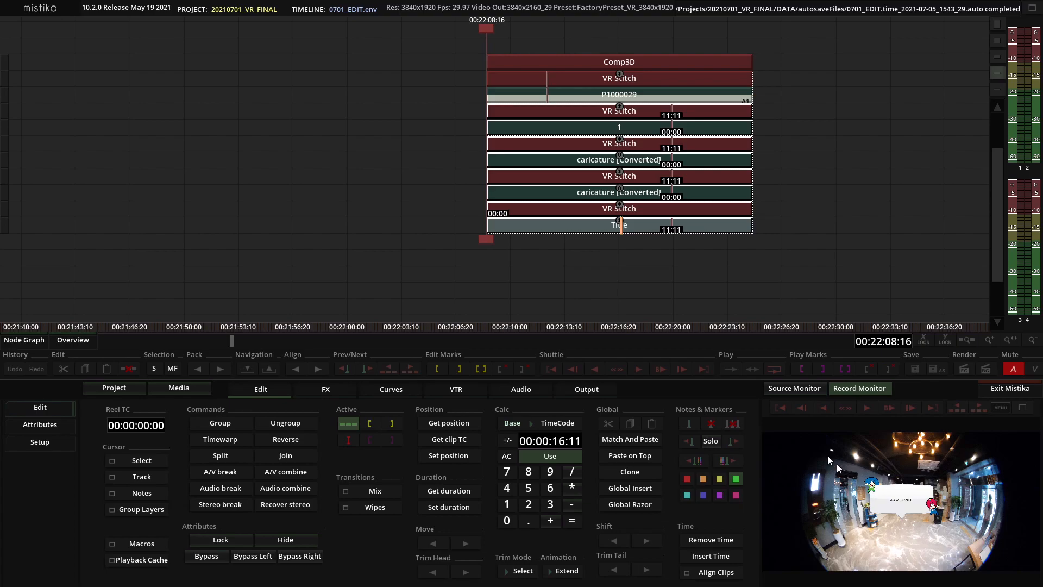
left_click(524, 274)
left_click(623, 227)
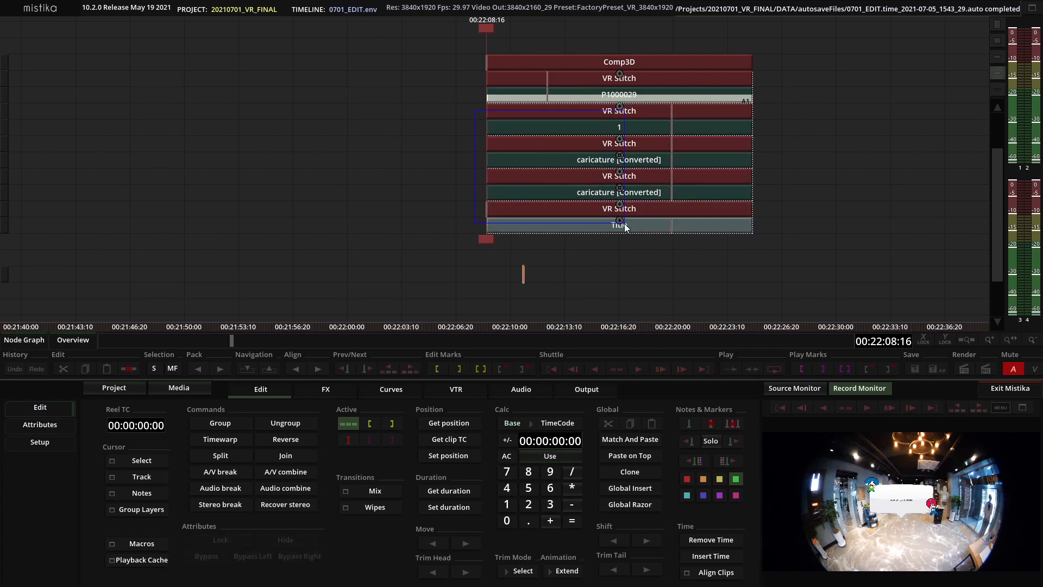
left_click(216, 424)
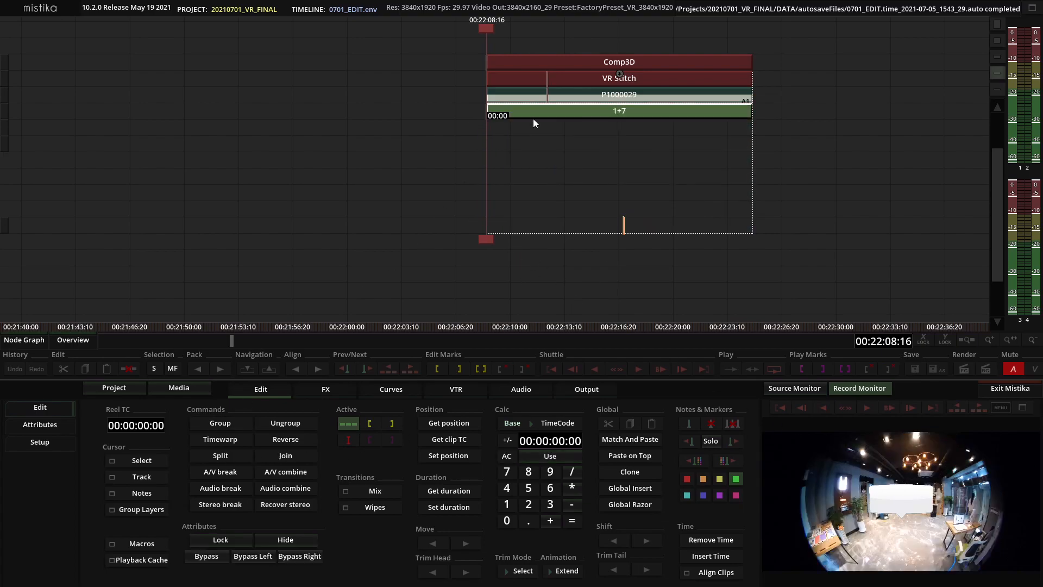
- Move the 1+7 group a few tracks below the P1000029 clip and inspect it inside the Comp3D composite
left_click_drag(541, 129, 552, 166)
left_click_drag(598, 232, 607, 171)
double_click(582, 60)
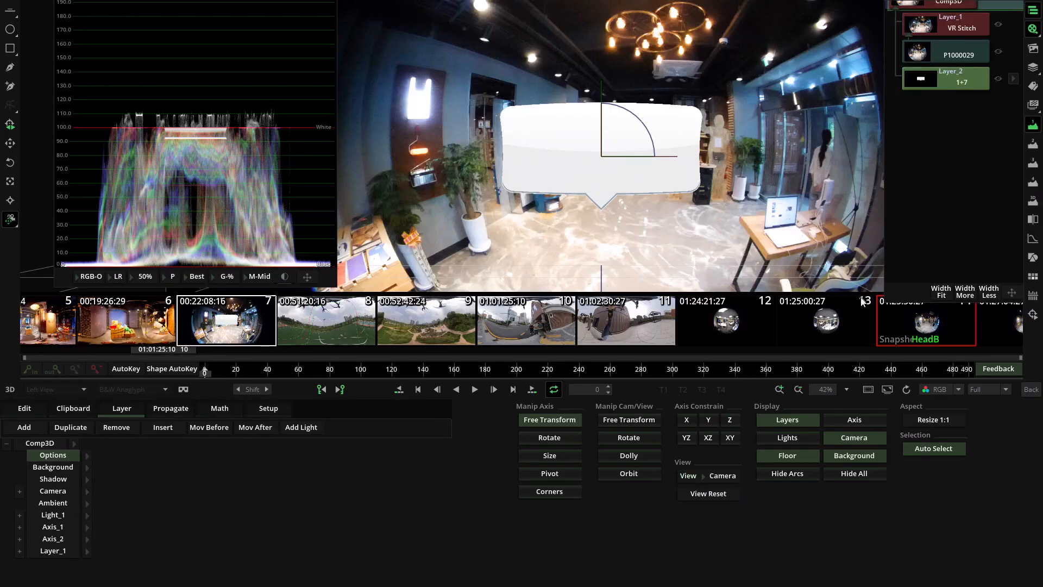
left_click(1013, 78)
left_click(1031, 389)
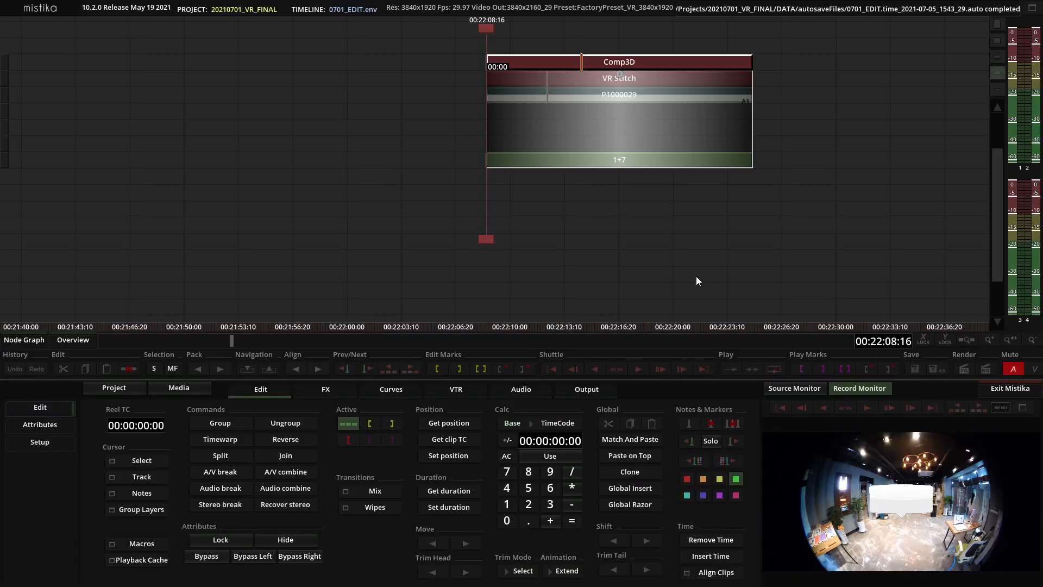
- Enter the 1+7 group, select all its clips and apply a Comp3D effect over them
left_click(525, 161)
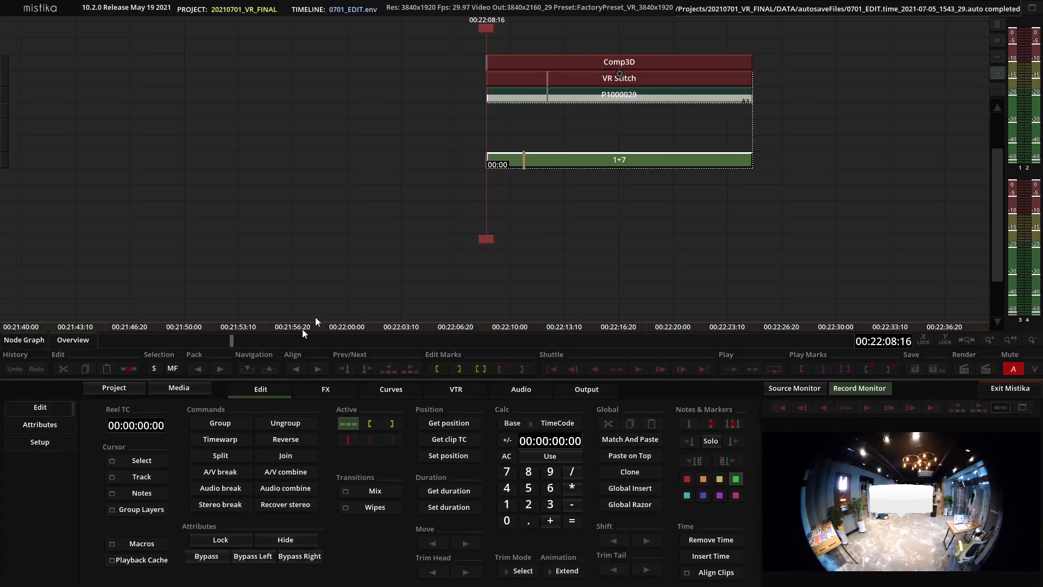
left_click(247, 368)
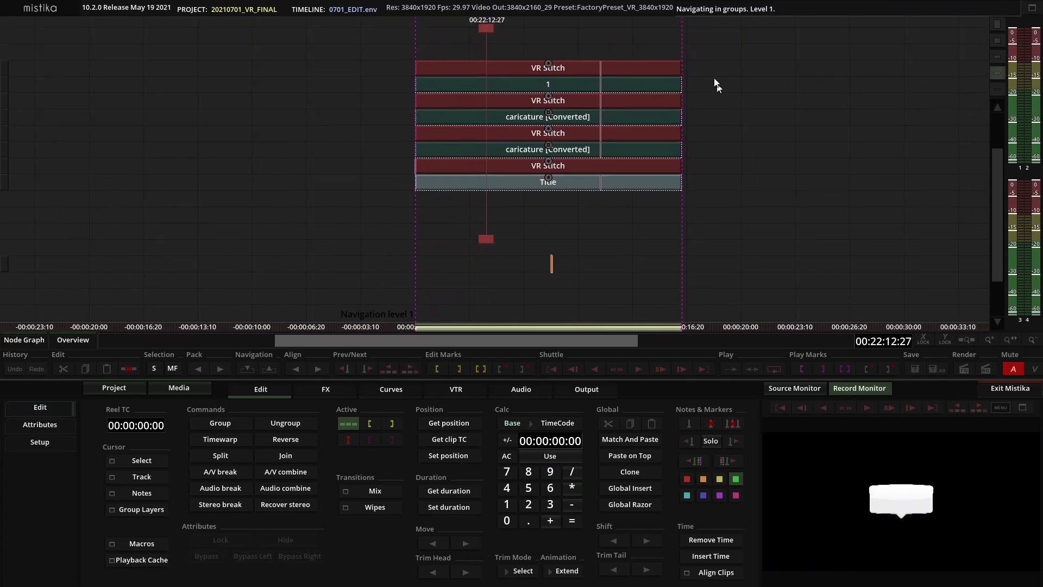
left_click(655, 84)
left_click(648, 116)
left_click(644, 148)
left_click(641, 184)
left_click(628, 166)
left_click(624, 147)
left_click(620, 114)
left_click_drag(690, 54, 396, 217)
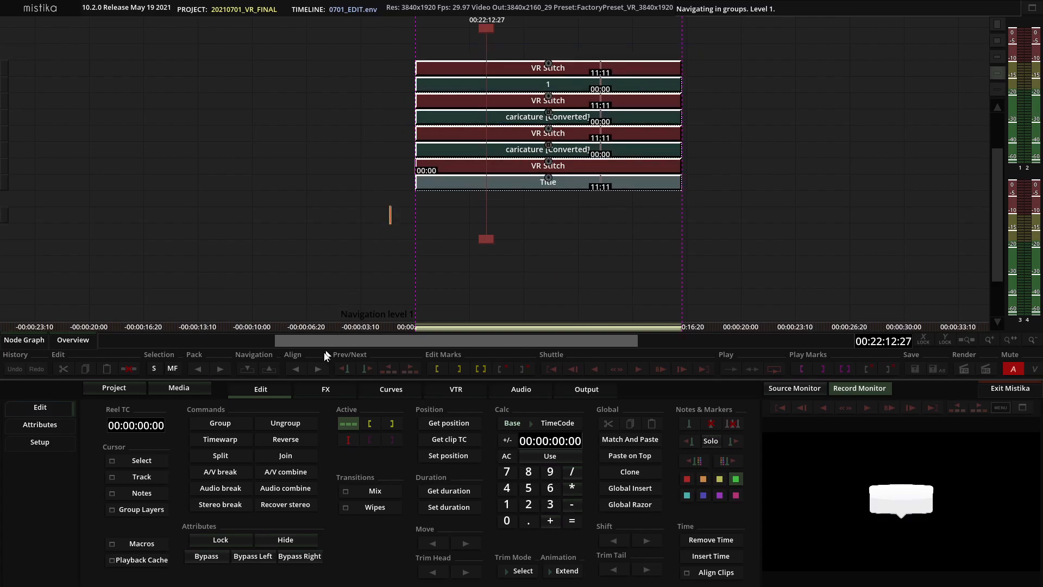
left_click(320, 390)
left_click(139, 419)
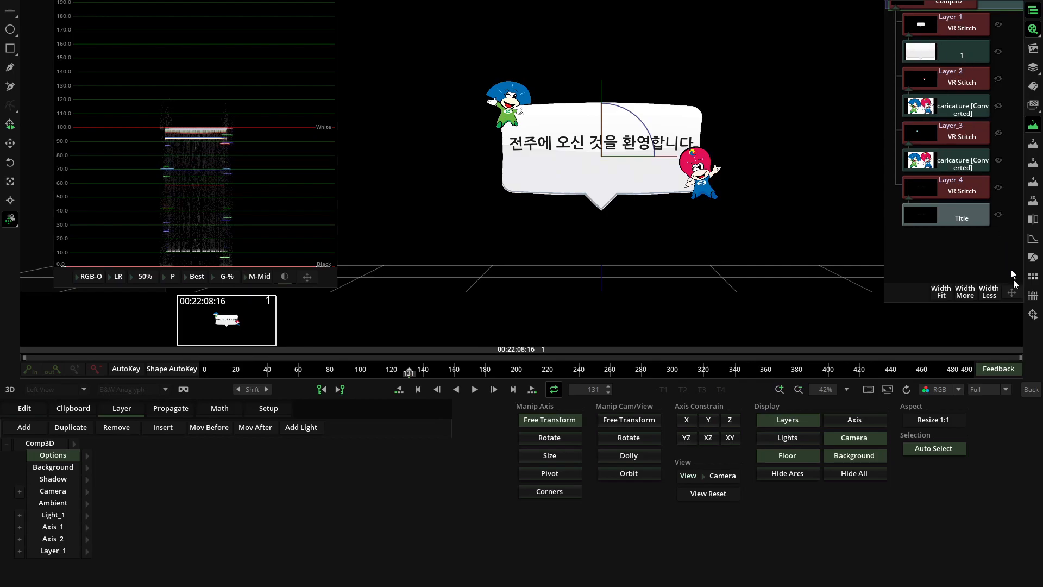
- Leave the 1+7 group for the main timeline level and open the outer Comp3D composite
left_click(1030, 390)
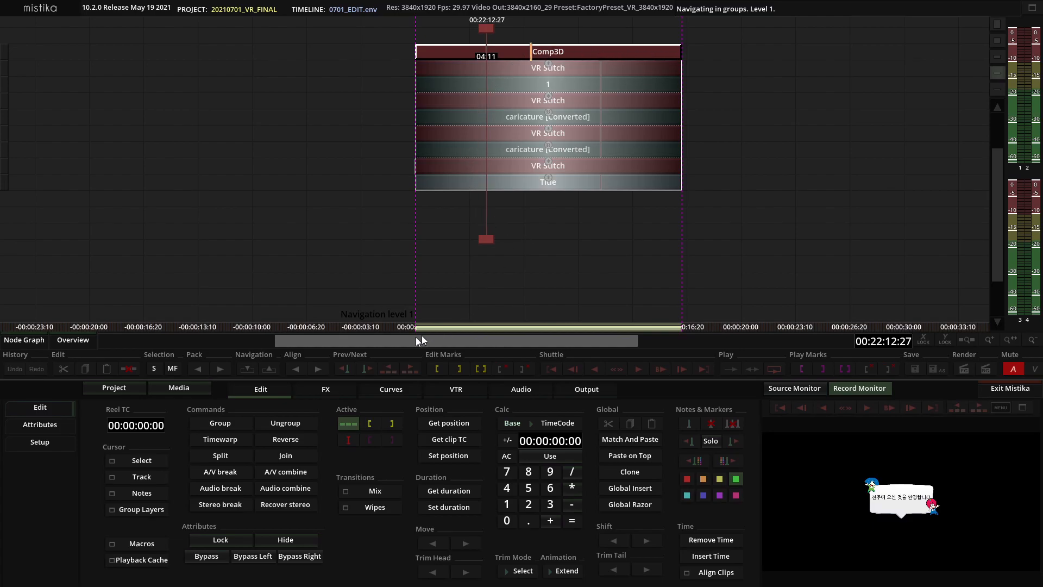
left_click(270, 369)
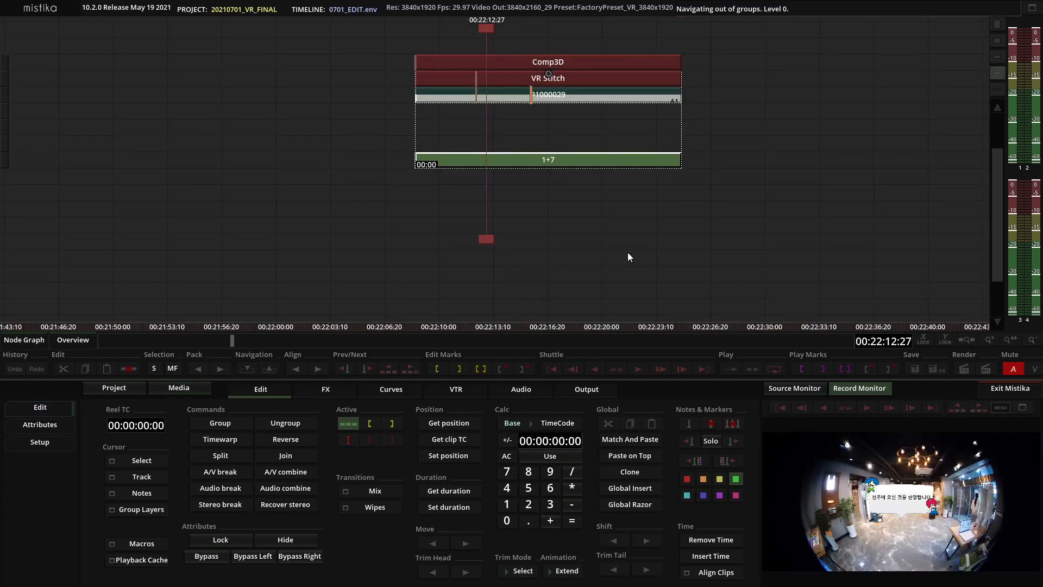
double_click(523, 62)
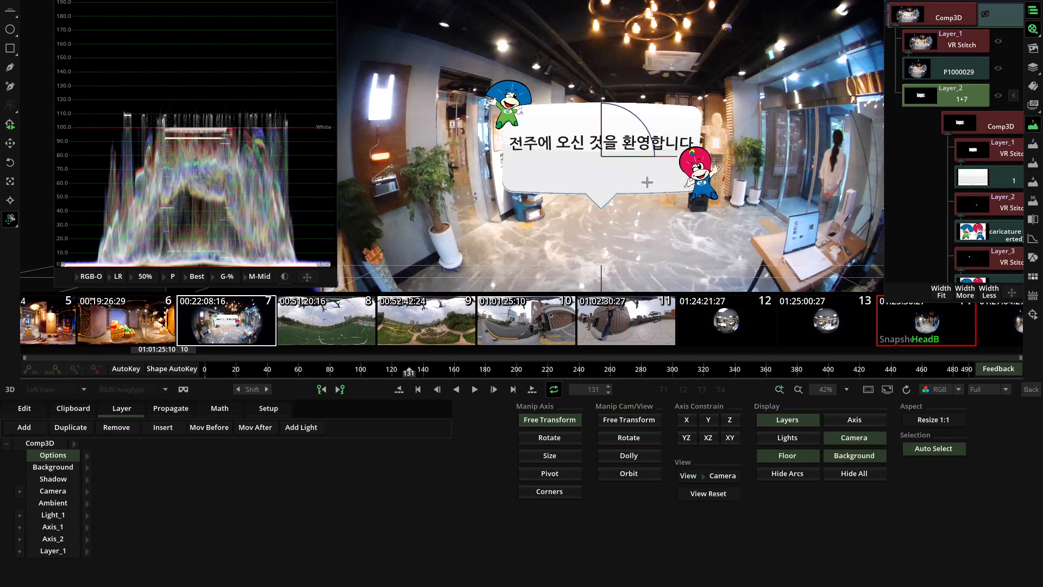
- Examine the grouped bubble and title in the VR view, and show the Layer_1 VR Stitch footage by itself
left_click(183, 389)
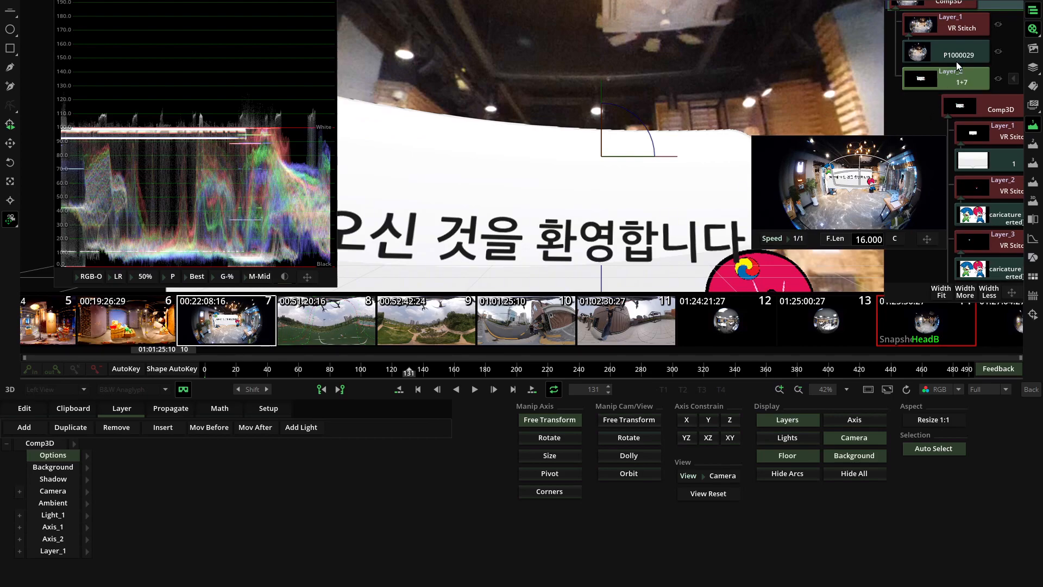
mouse_move(863, 170)
left_mouse_down()
mouse_move(836, 180)
mouse_move(849, 180)
left_mouse_up()
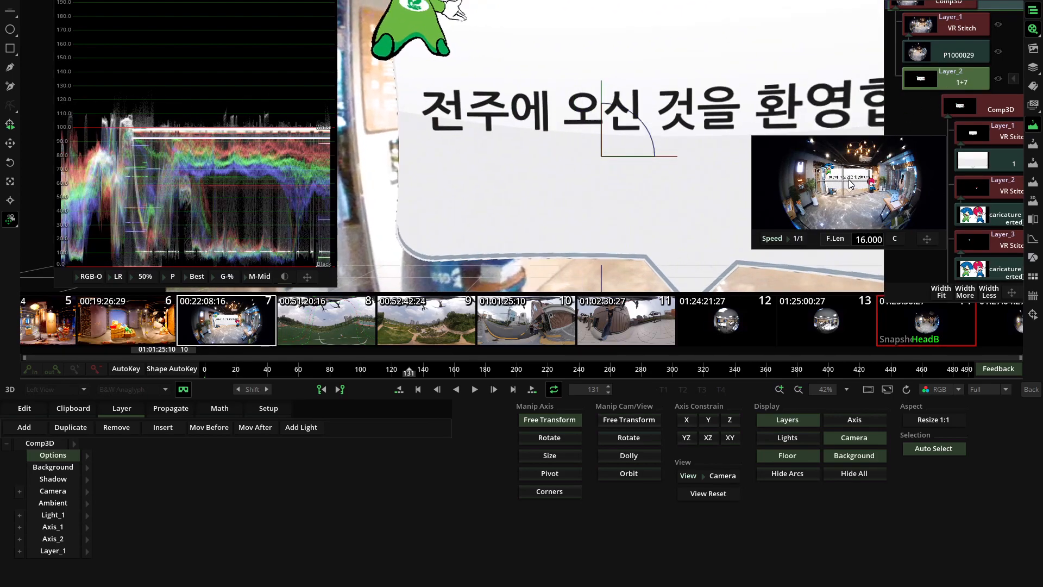
left_click(183, 389)
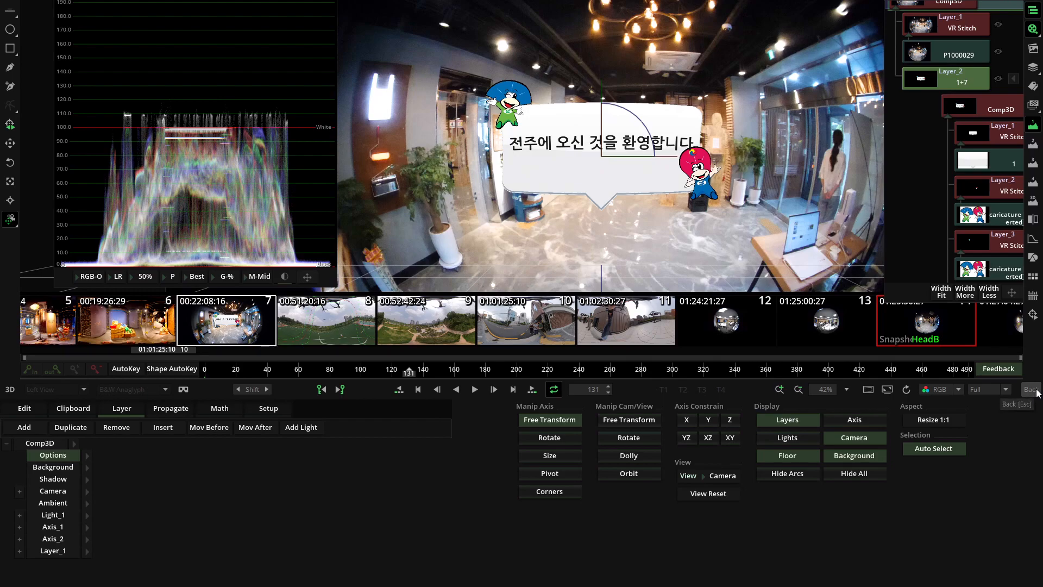
left_click(959, 33)
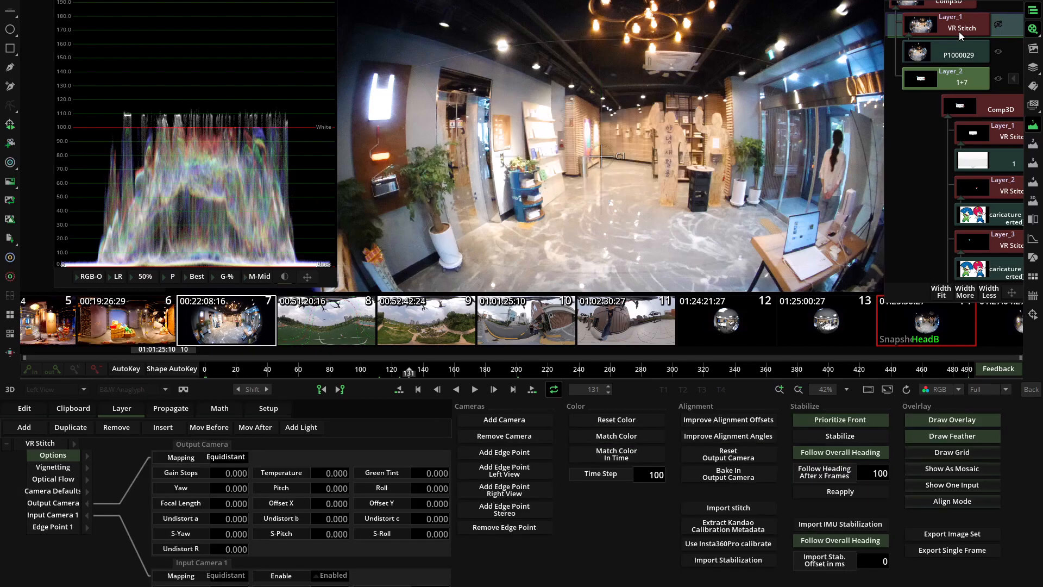
- Scrub the Layer_1 footage to frame 490 and compare the 1+7 group with the outer Comp3D composite
left_click_drag(206, 369, 979, 369)
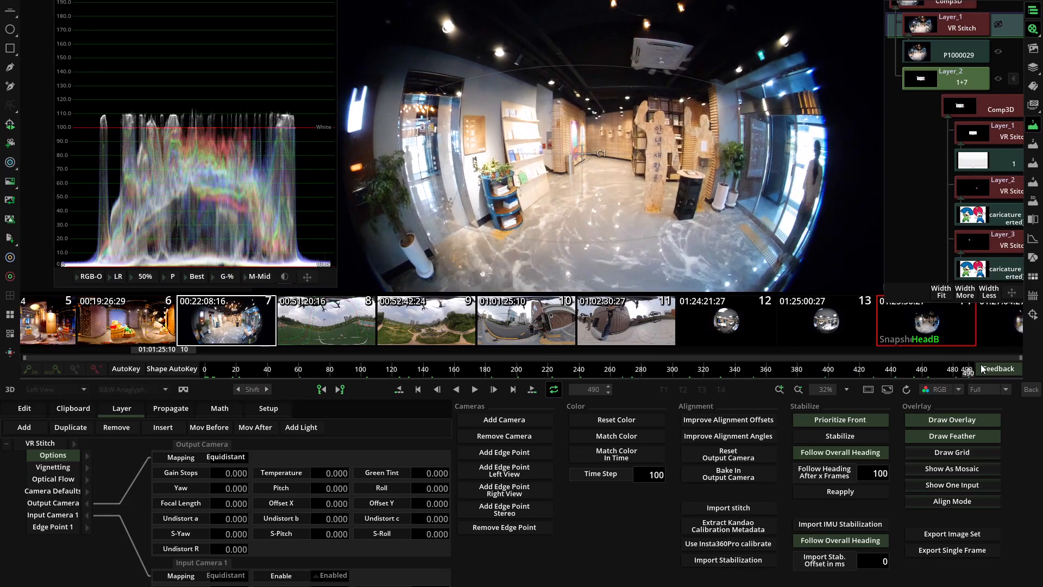
left_click(944, 72)
double_click(944, 72)
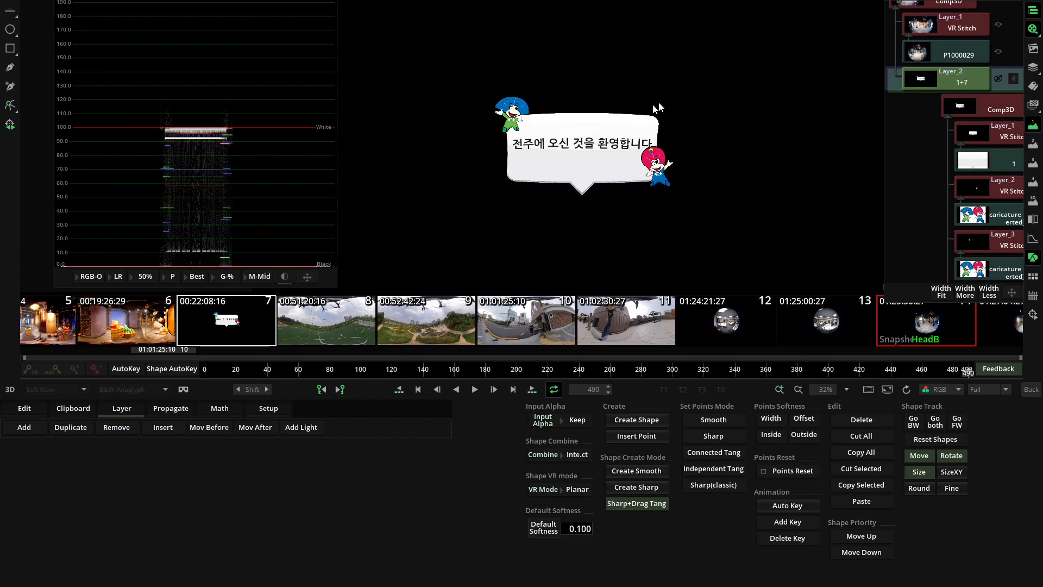
double_click(948, 3)
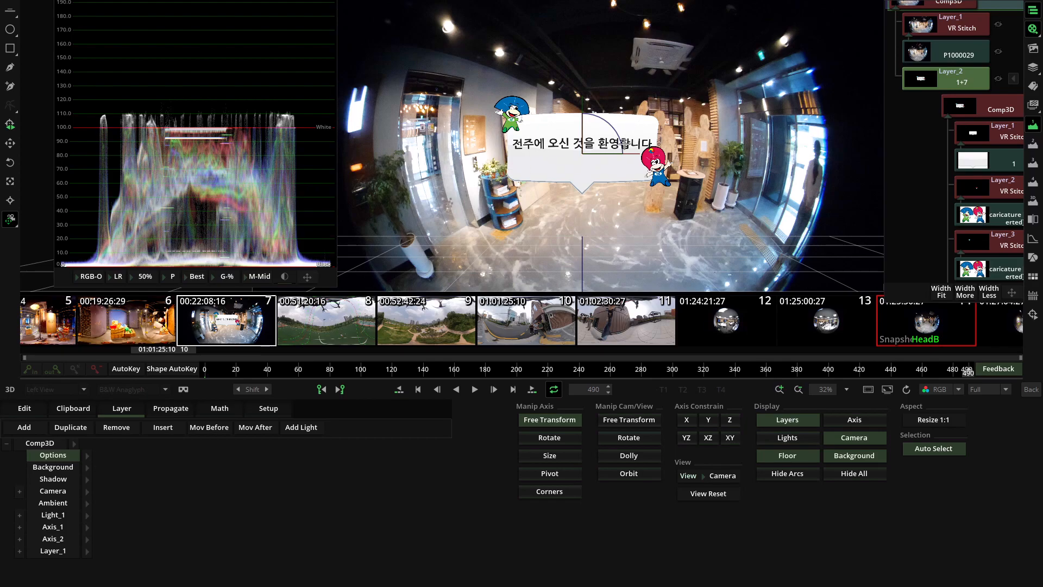
- Open the tracking tools for the Layer_1 VR Stitch footage and add a tracker at its centre
double_click(970, 30)
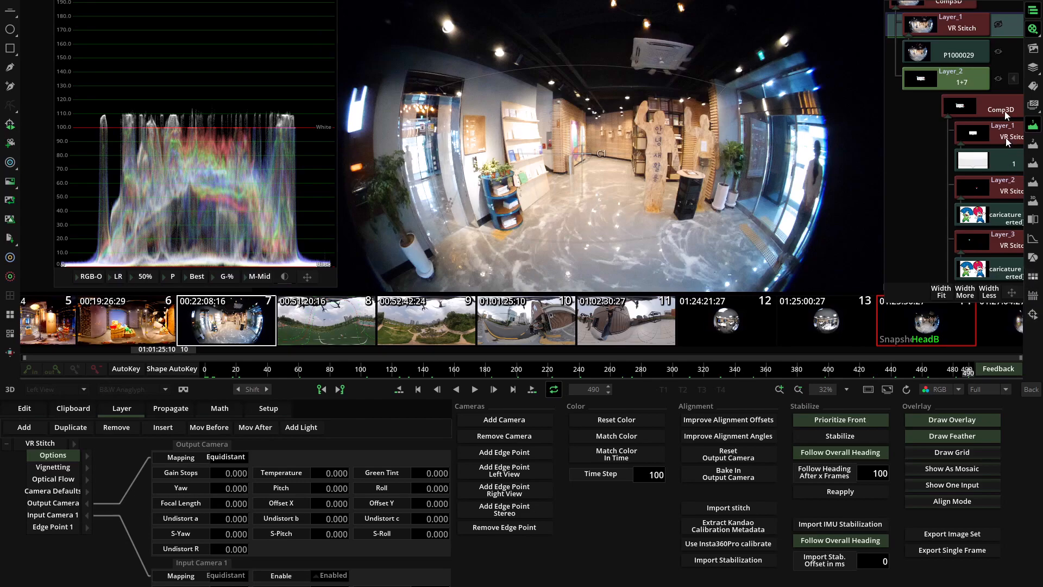
left_click(1034, 315)
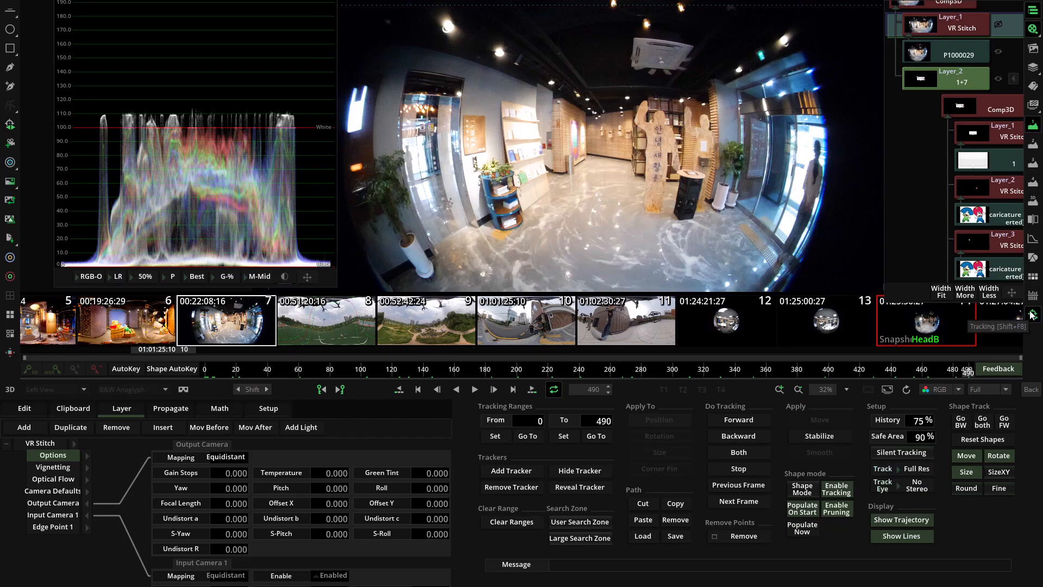
left_click(513, 471)
scroll(563, 170, "down", 3)
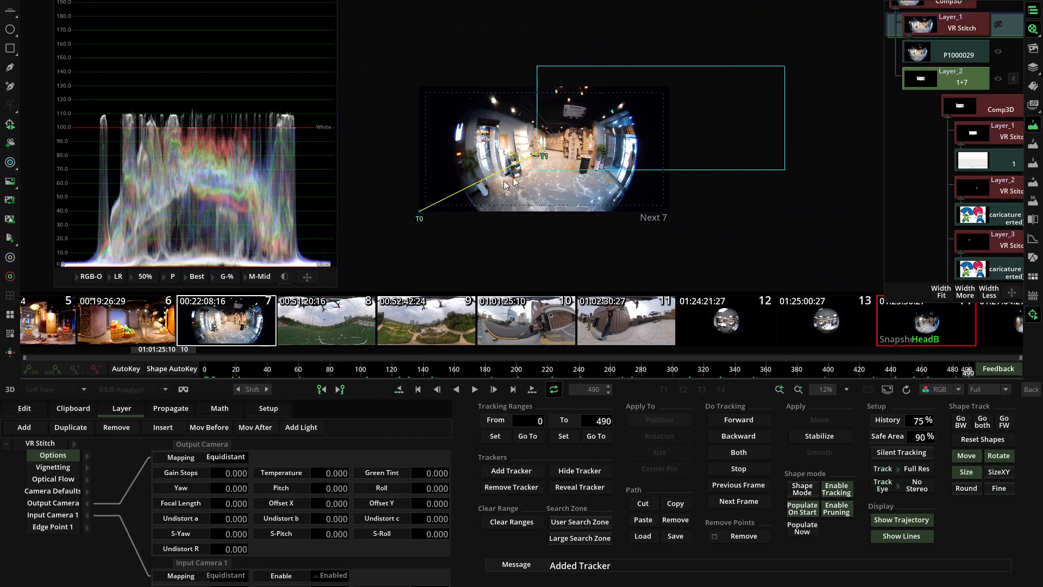
left_click(399, 253)
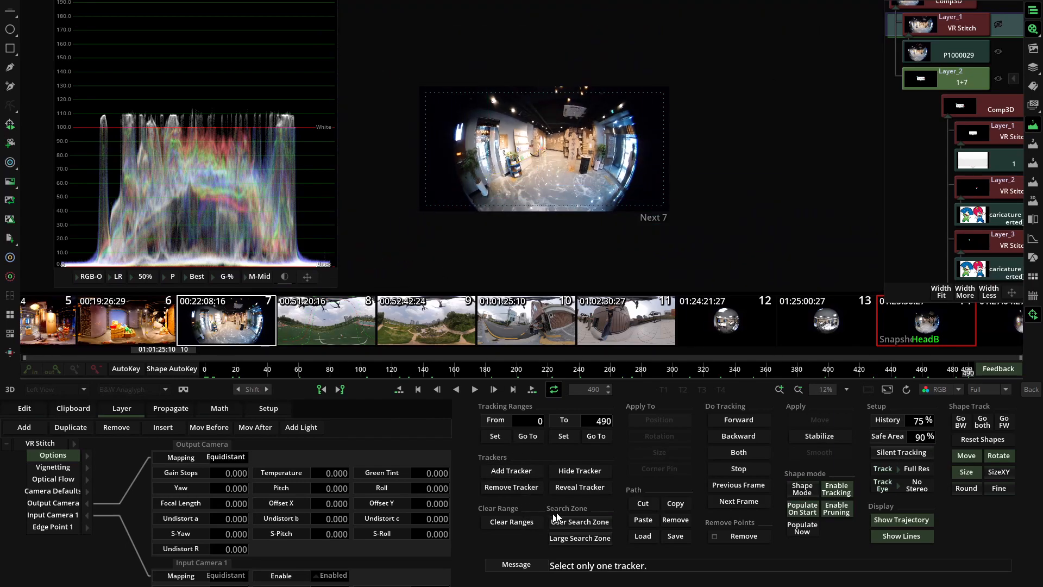
left_click(524, 472)
scroll(569, 200, "up", 4)
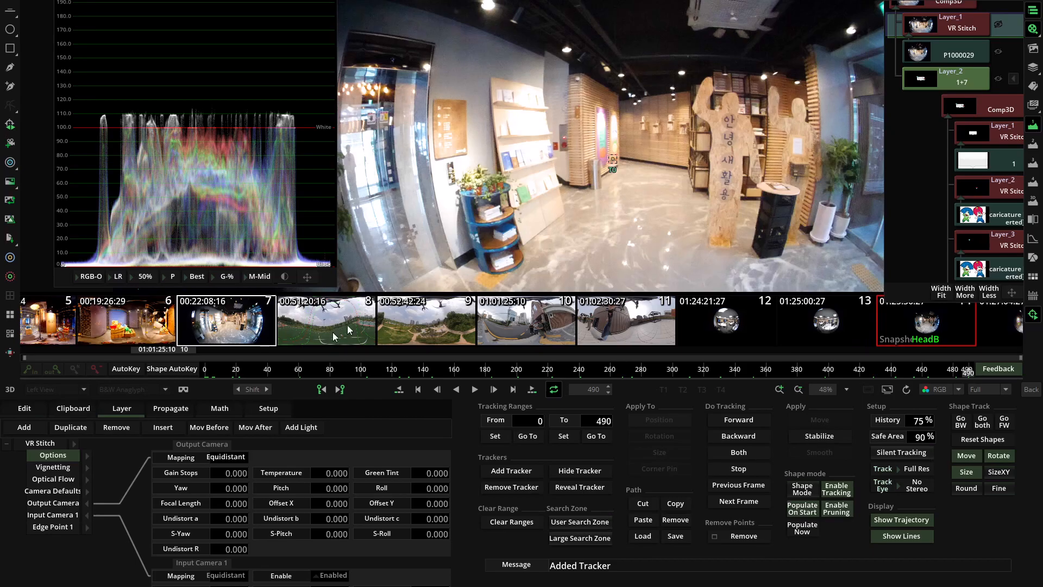
- Examine the Layer_1 footage from start to end for a feature that stays trackable throughout the shot
left_click_drag(207, 370, 221, 371)
left_click_drag(298, 376, 620, 374)
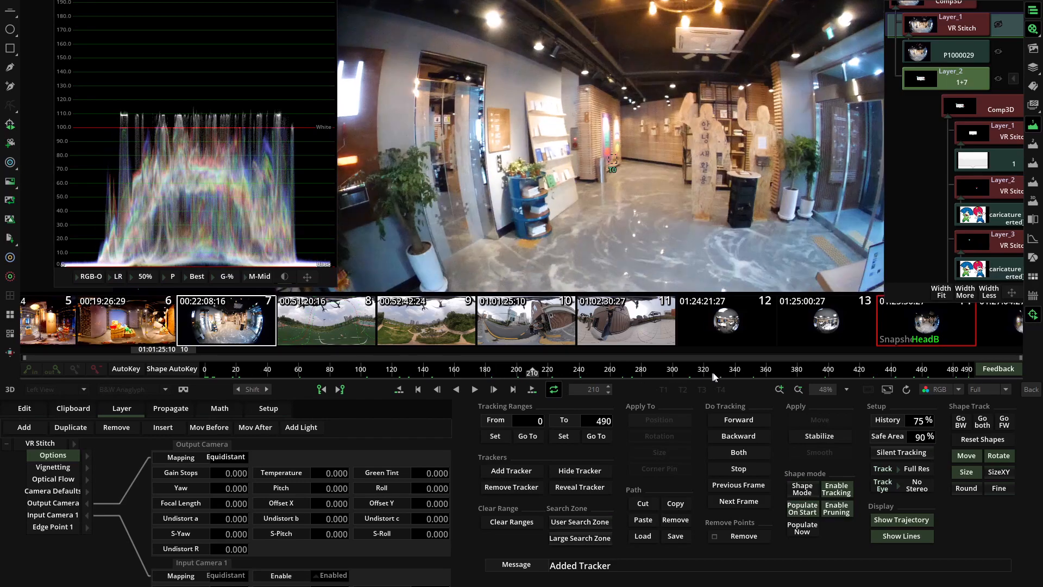
left_click_drag(948, 363, 714, 365)
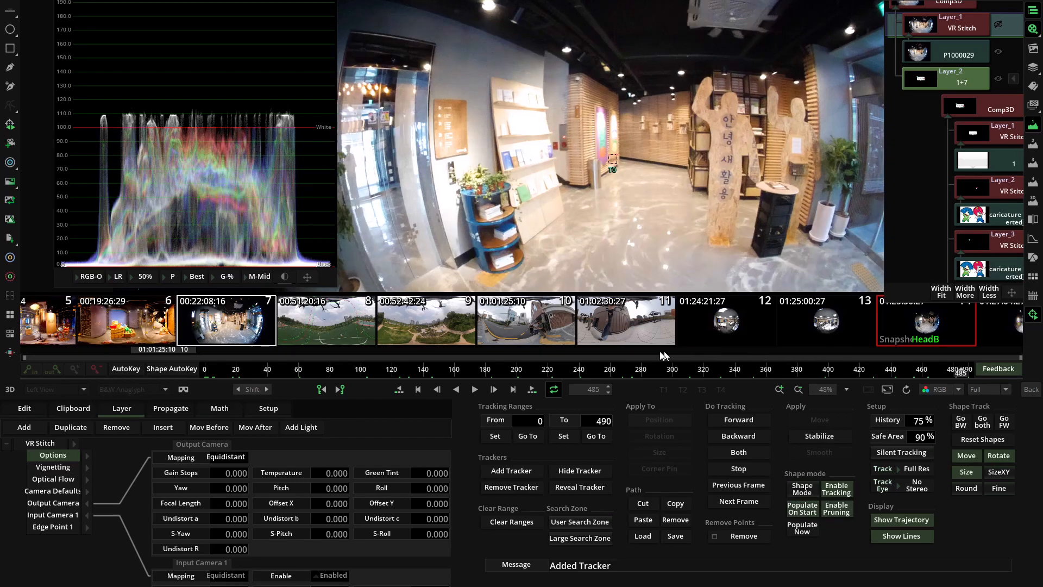
left_click(236, 360)
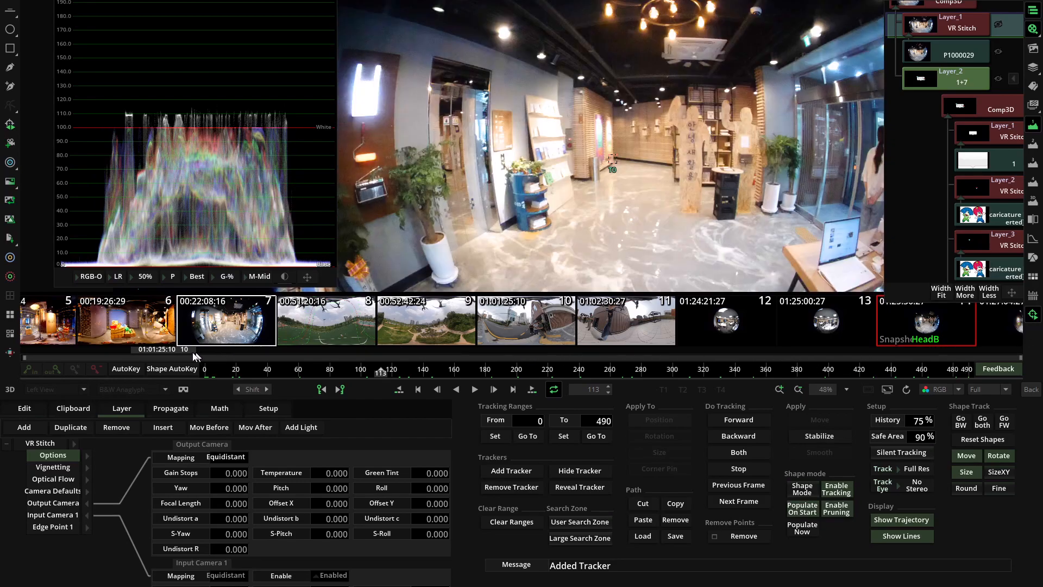
key("Home")
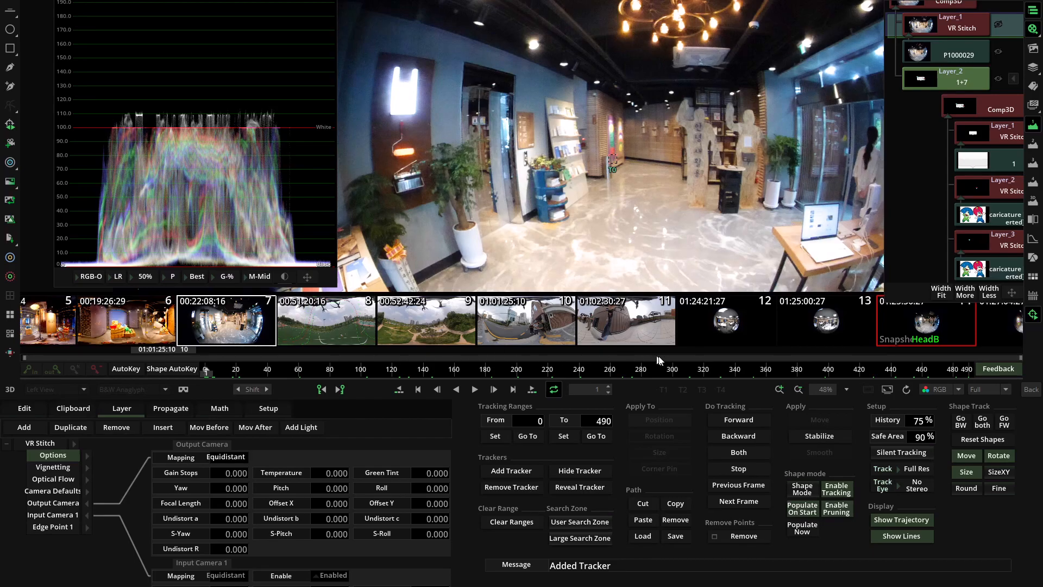
left_click(436, 361)
left_click(979, 357)
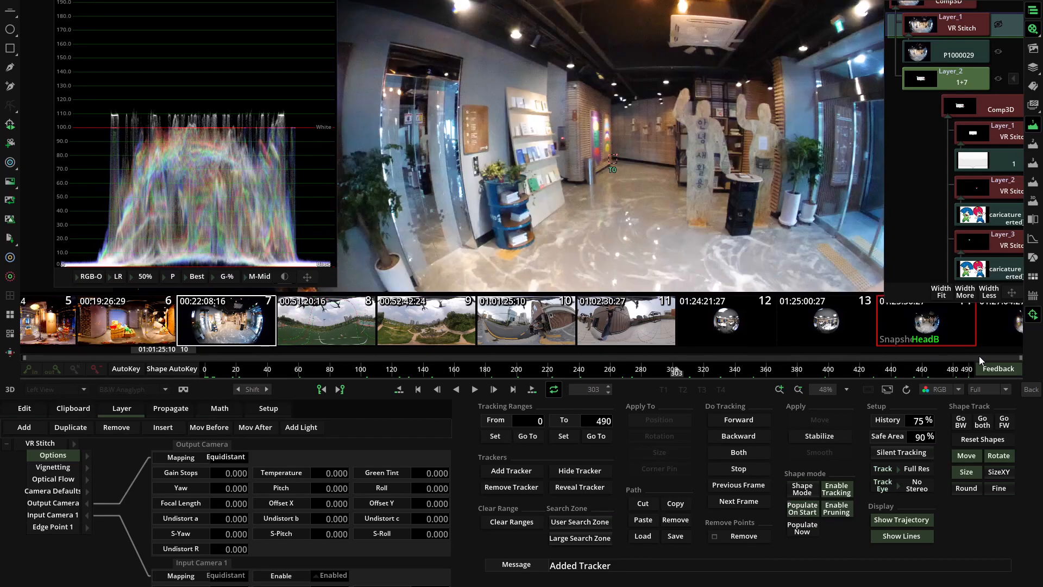
left_click_drag(979, 356, 158, 374)
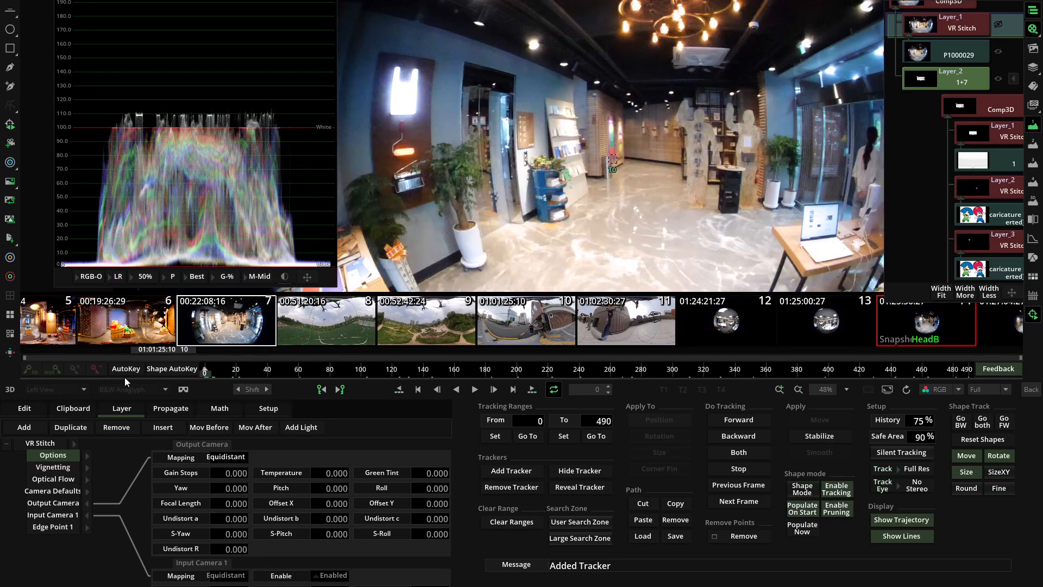
left_click(976, 369)
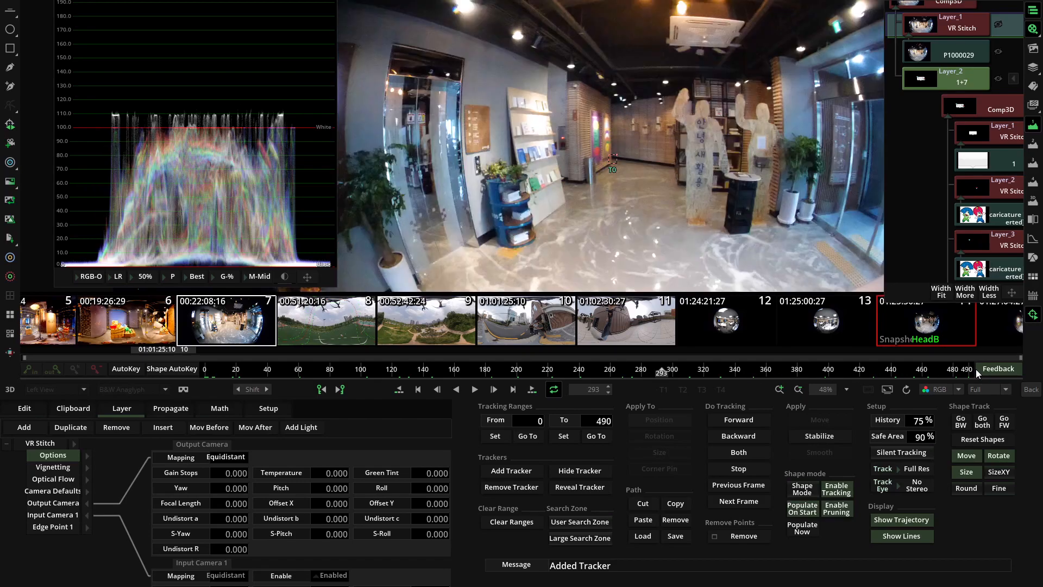
left_click_drag(976, 369, 191, 377)
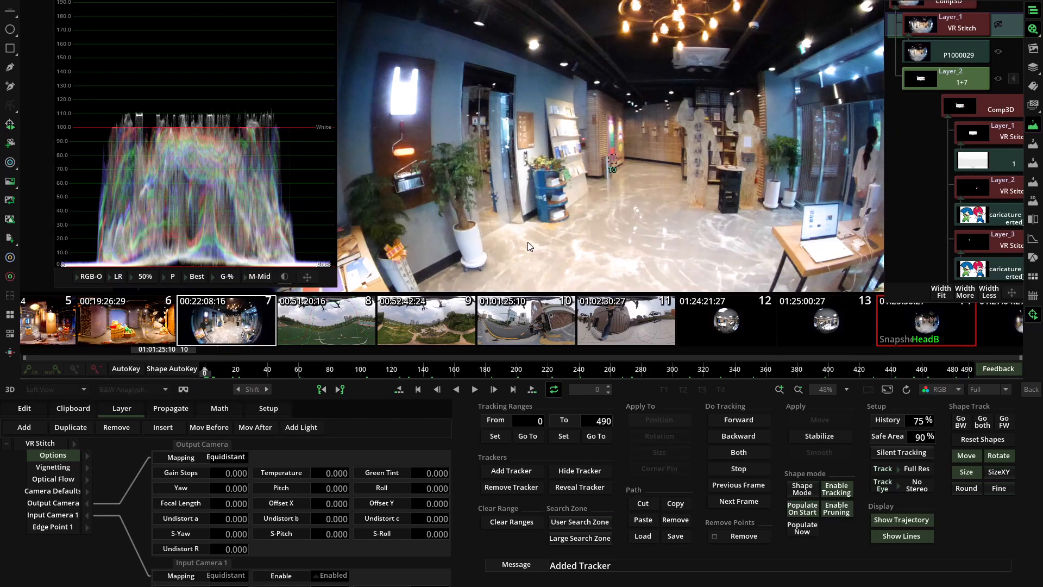
- Replace the tracker with one above the white sheet on the right wooden figure, track it forward from frame 0, and check its path
scroll(758, 200, "up", 4)
left_click_drag(758, 200, 491, 204)
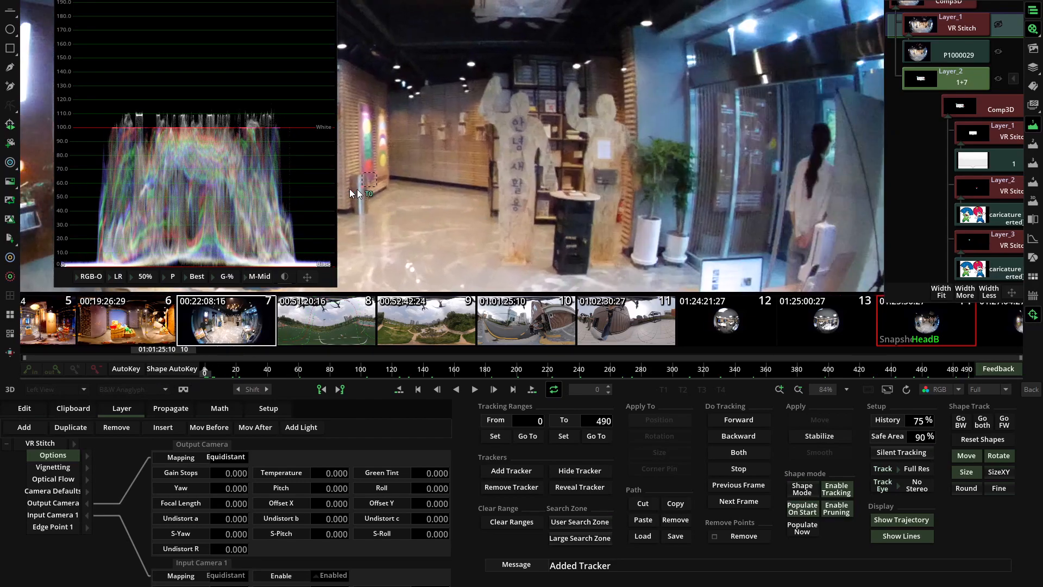
left_click_drag(366, 178, 595, 139)
key("Delete")
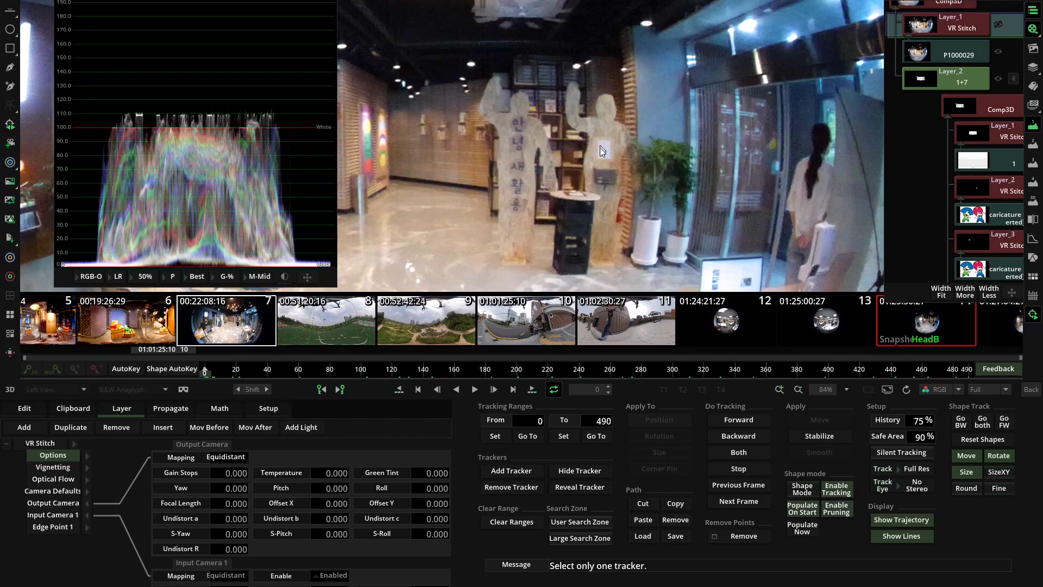
left_click(511, 474)
left_click(741, 420)
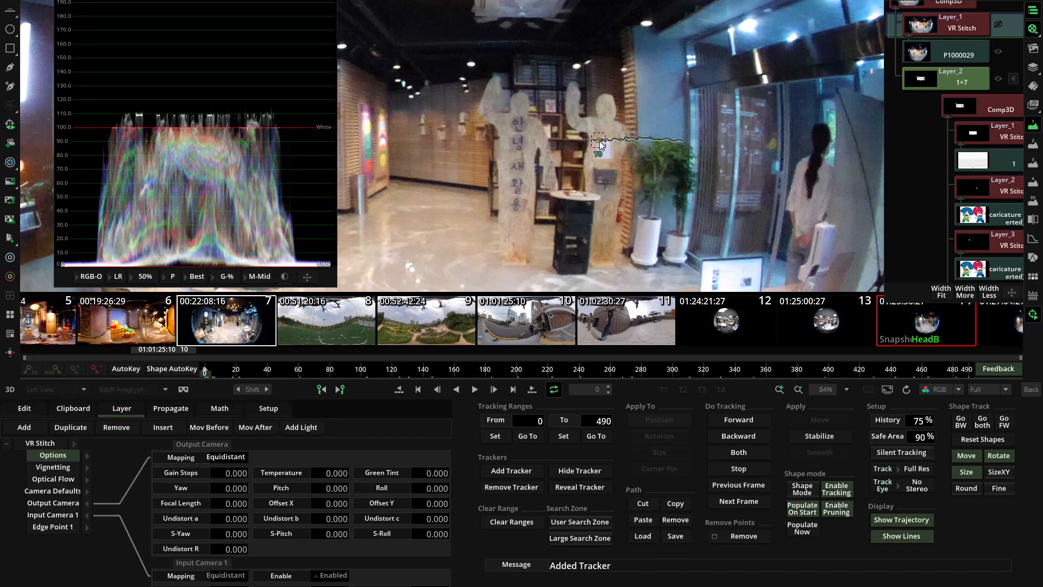
left_click_drag(214, 373, 737, 376)
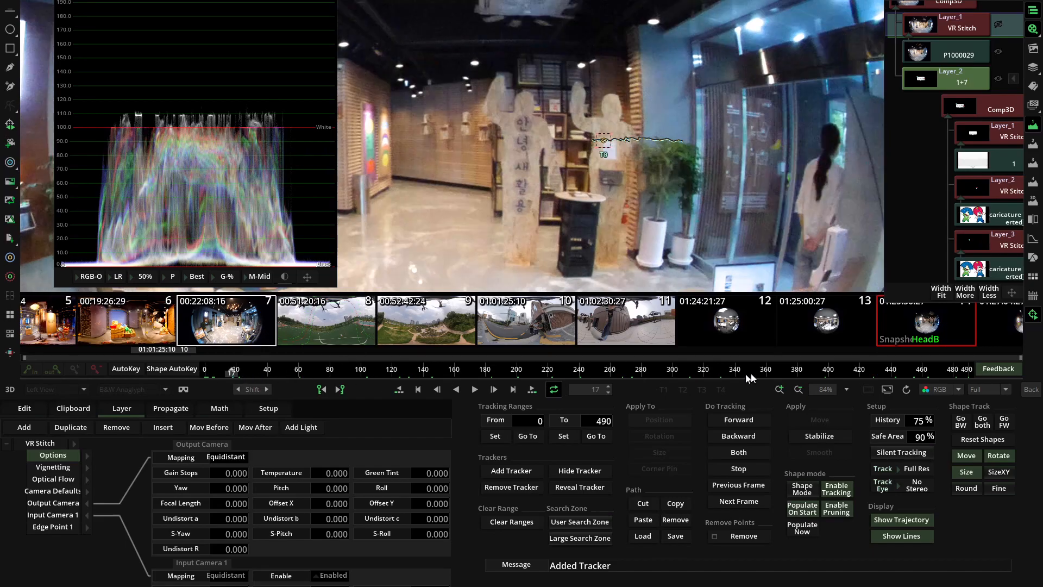
left_click_drag(923, 351, 993, 354)
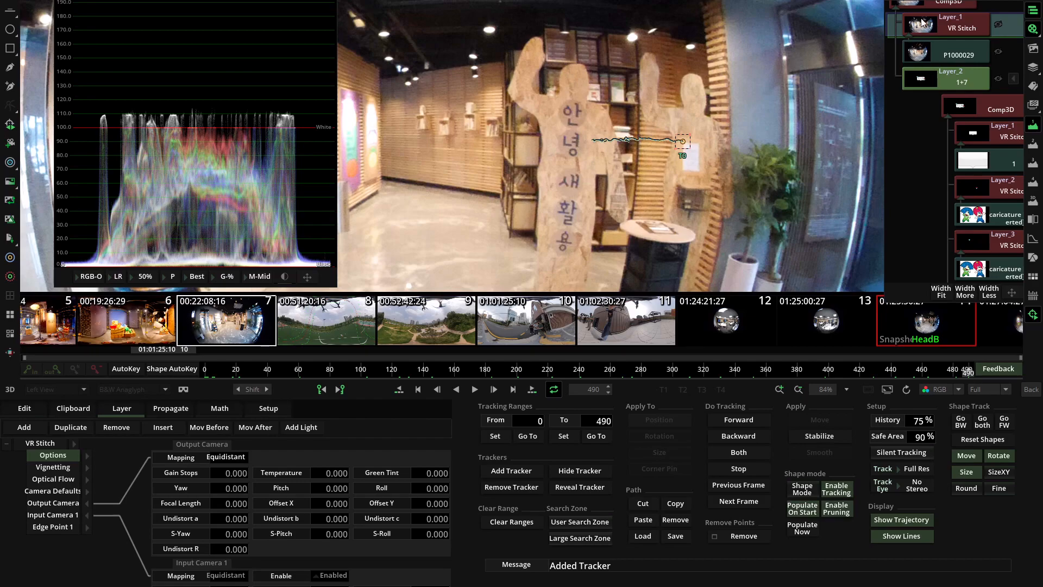
- Apply the tracked motion as a position Move to Layer_2 of the outer Comp3D, starting at frame 0
left_click(936, 6)
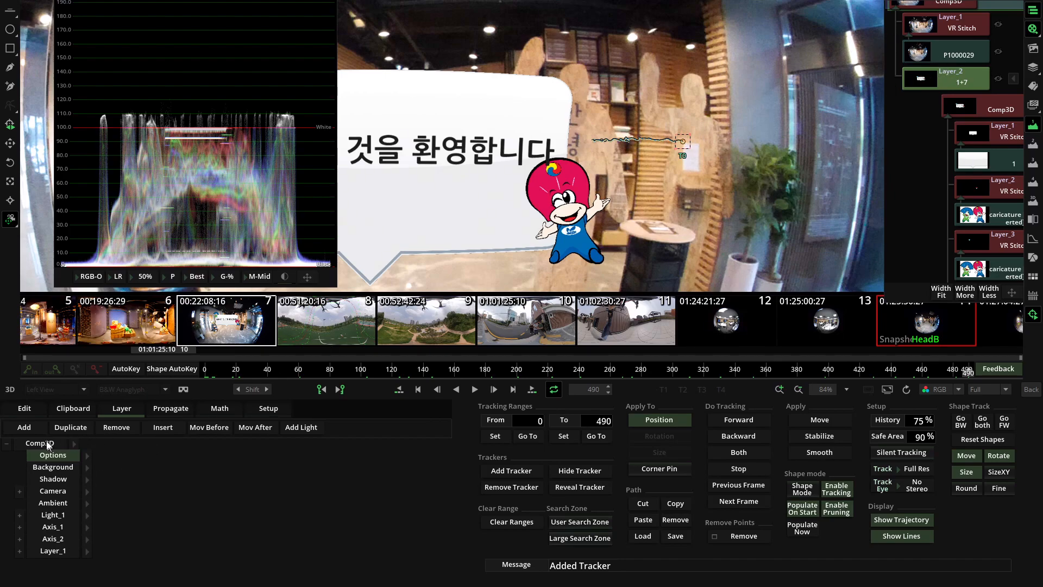
left_click(33, 431)
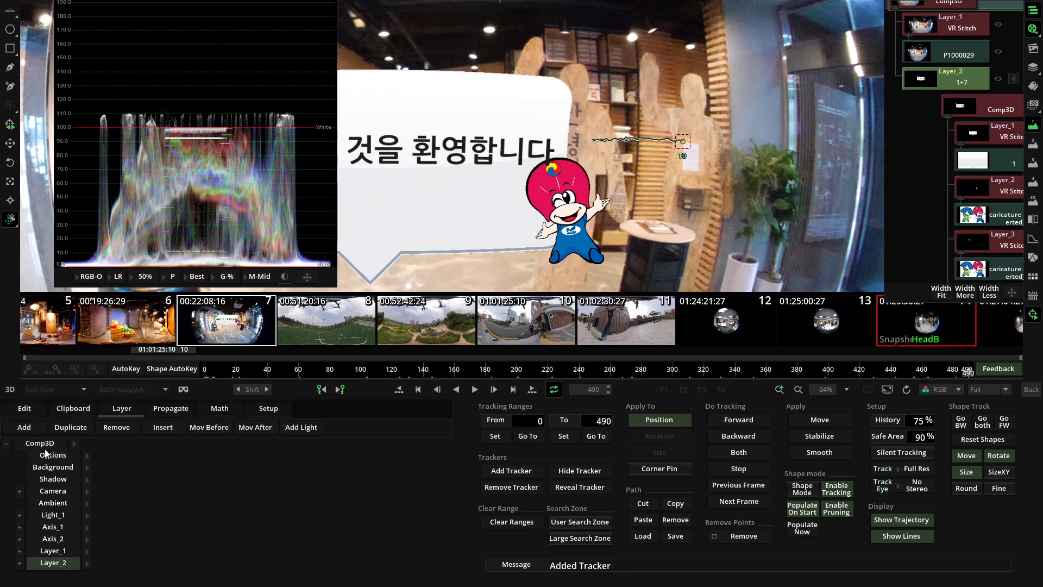
left_click(87, 566)
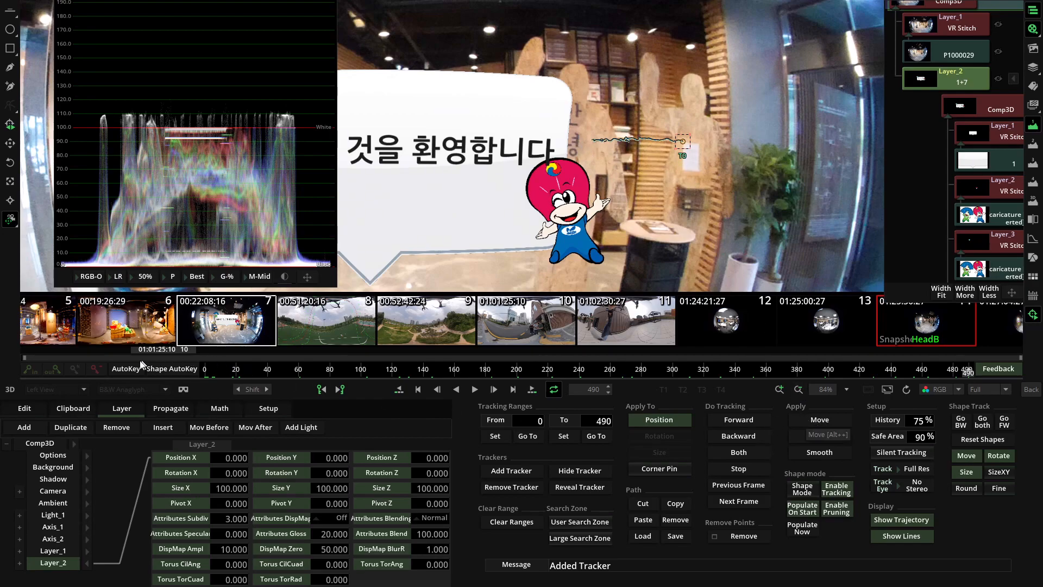
left_click(205, 374)
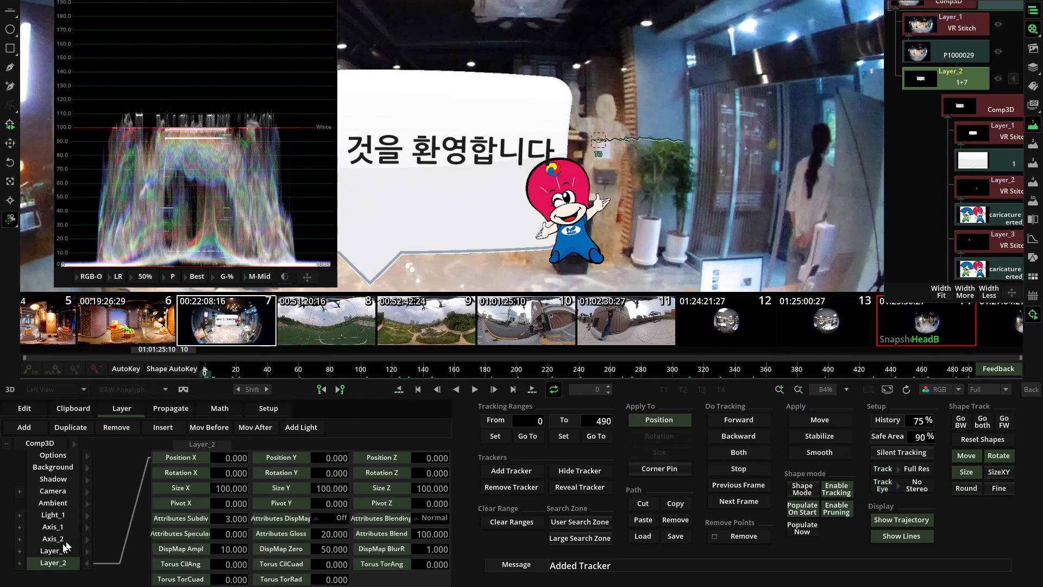
left_click(813, 420)
- Scrub and play the composite from frame 0 to check how the bubble and caricatures follow the footage
key("space")
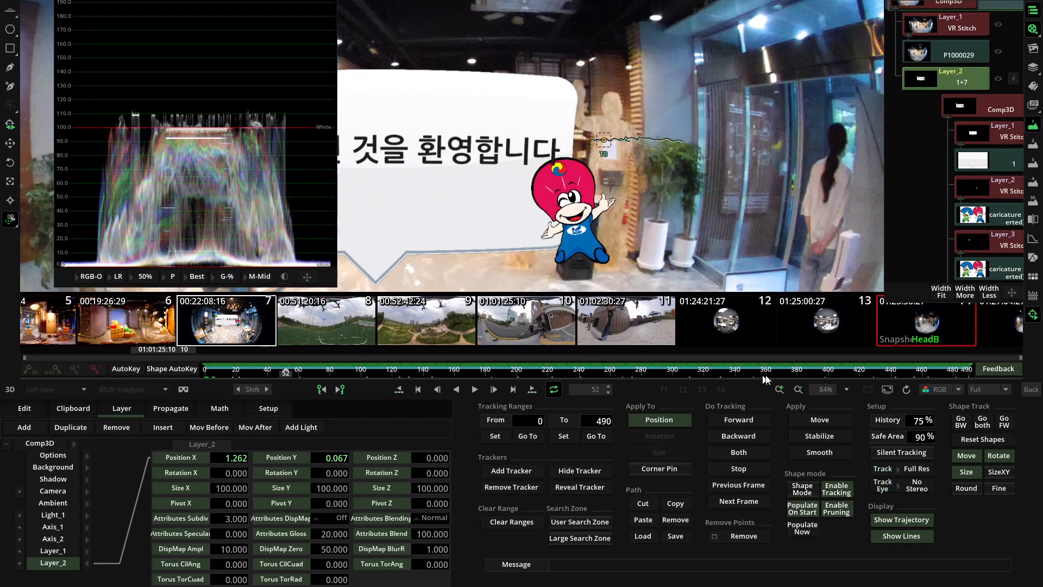
left_click(945, 376)
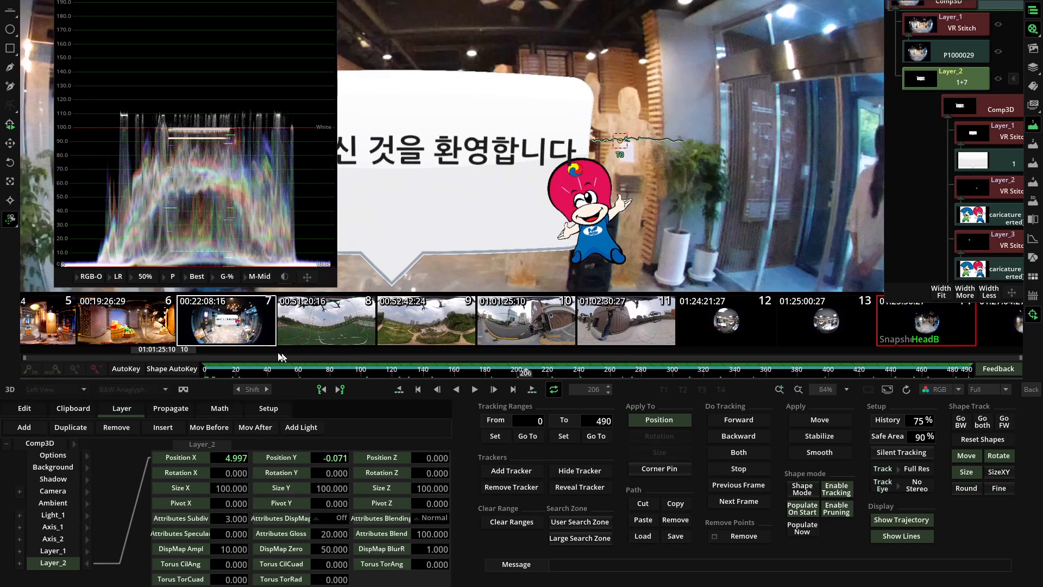
left_click(193, 375)
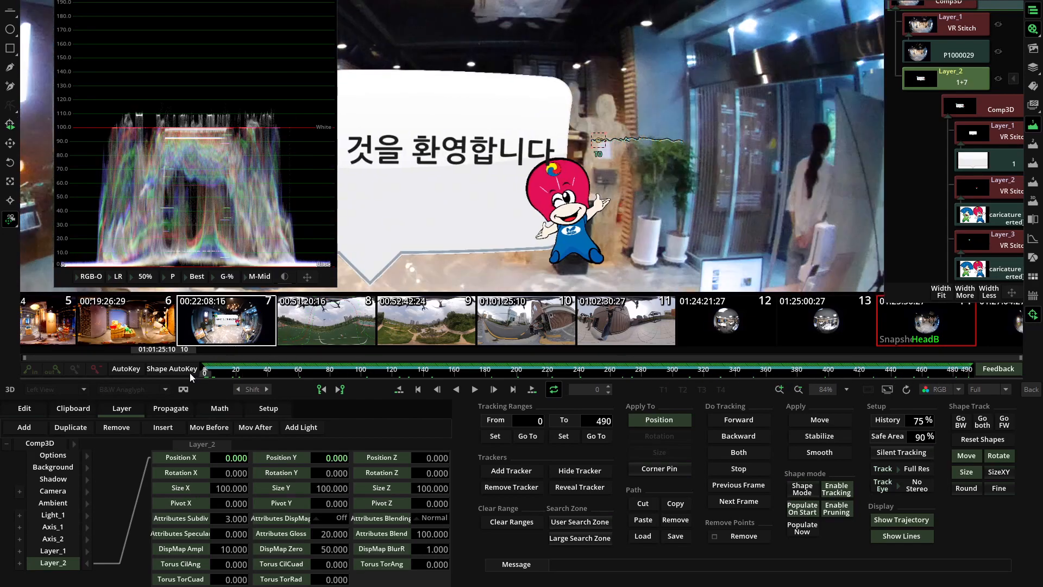
scroll(435, 230, "down", 3)
left_click_drag(436, 227, 578, 224)
left_click(476, 391)
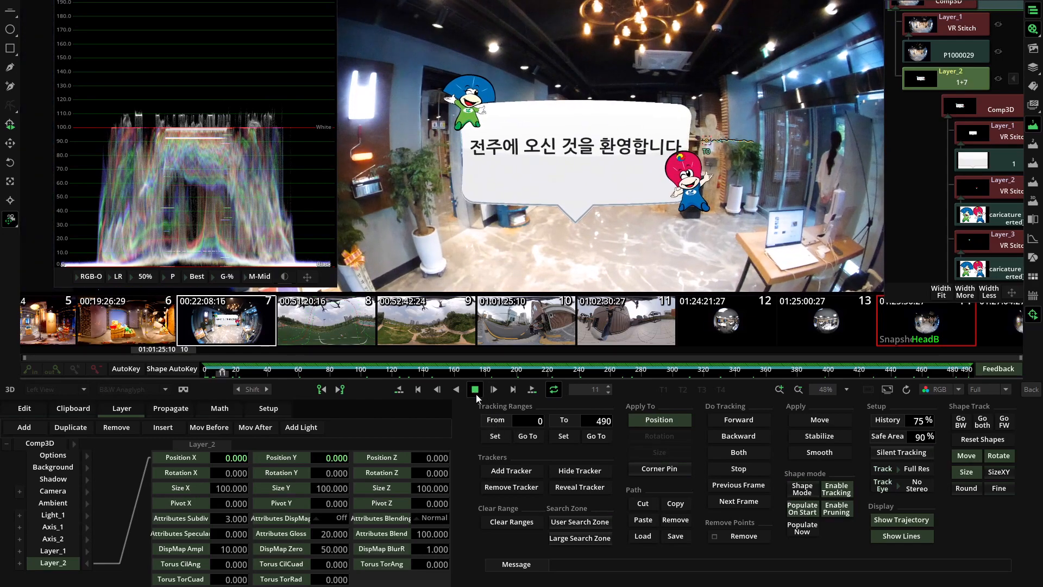